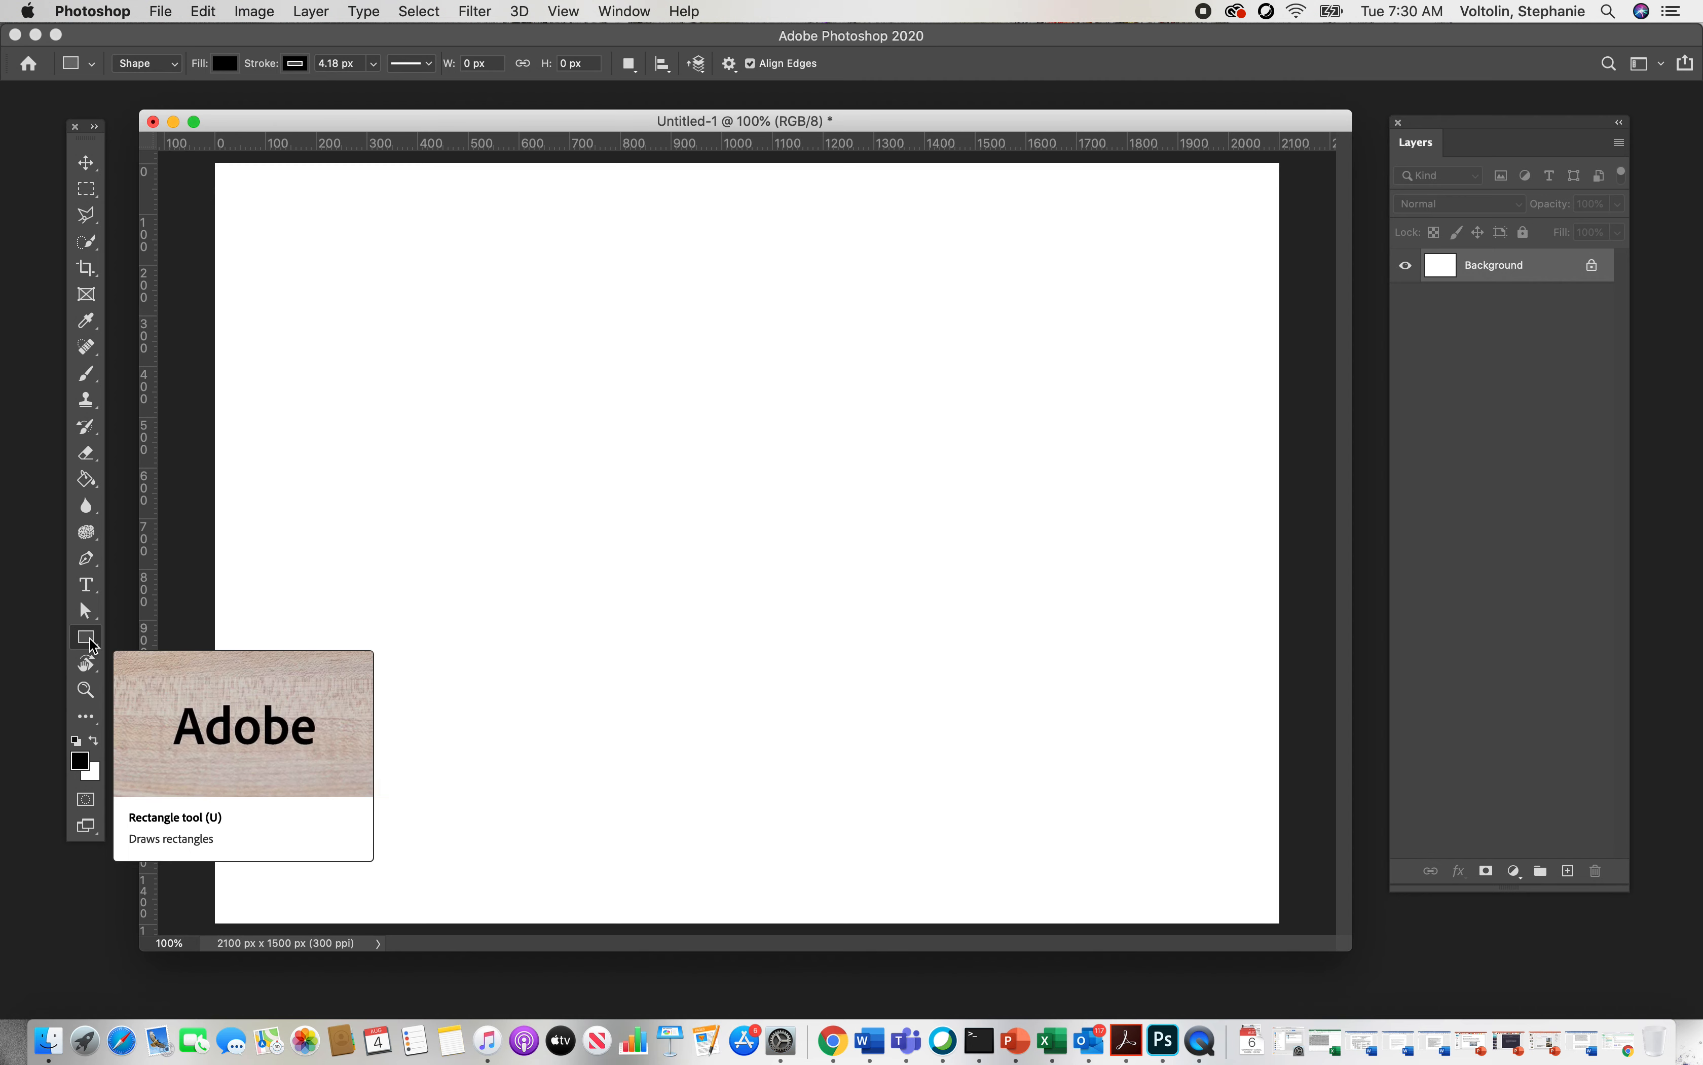
Step: Choose the Rectangle tool and keep its drawing mode set to Shape
left_click_drag(92, 643, 224, 638)
left_click(171, 64)
left_click(170, 65)
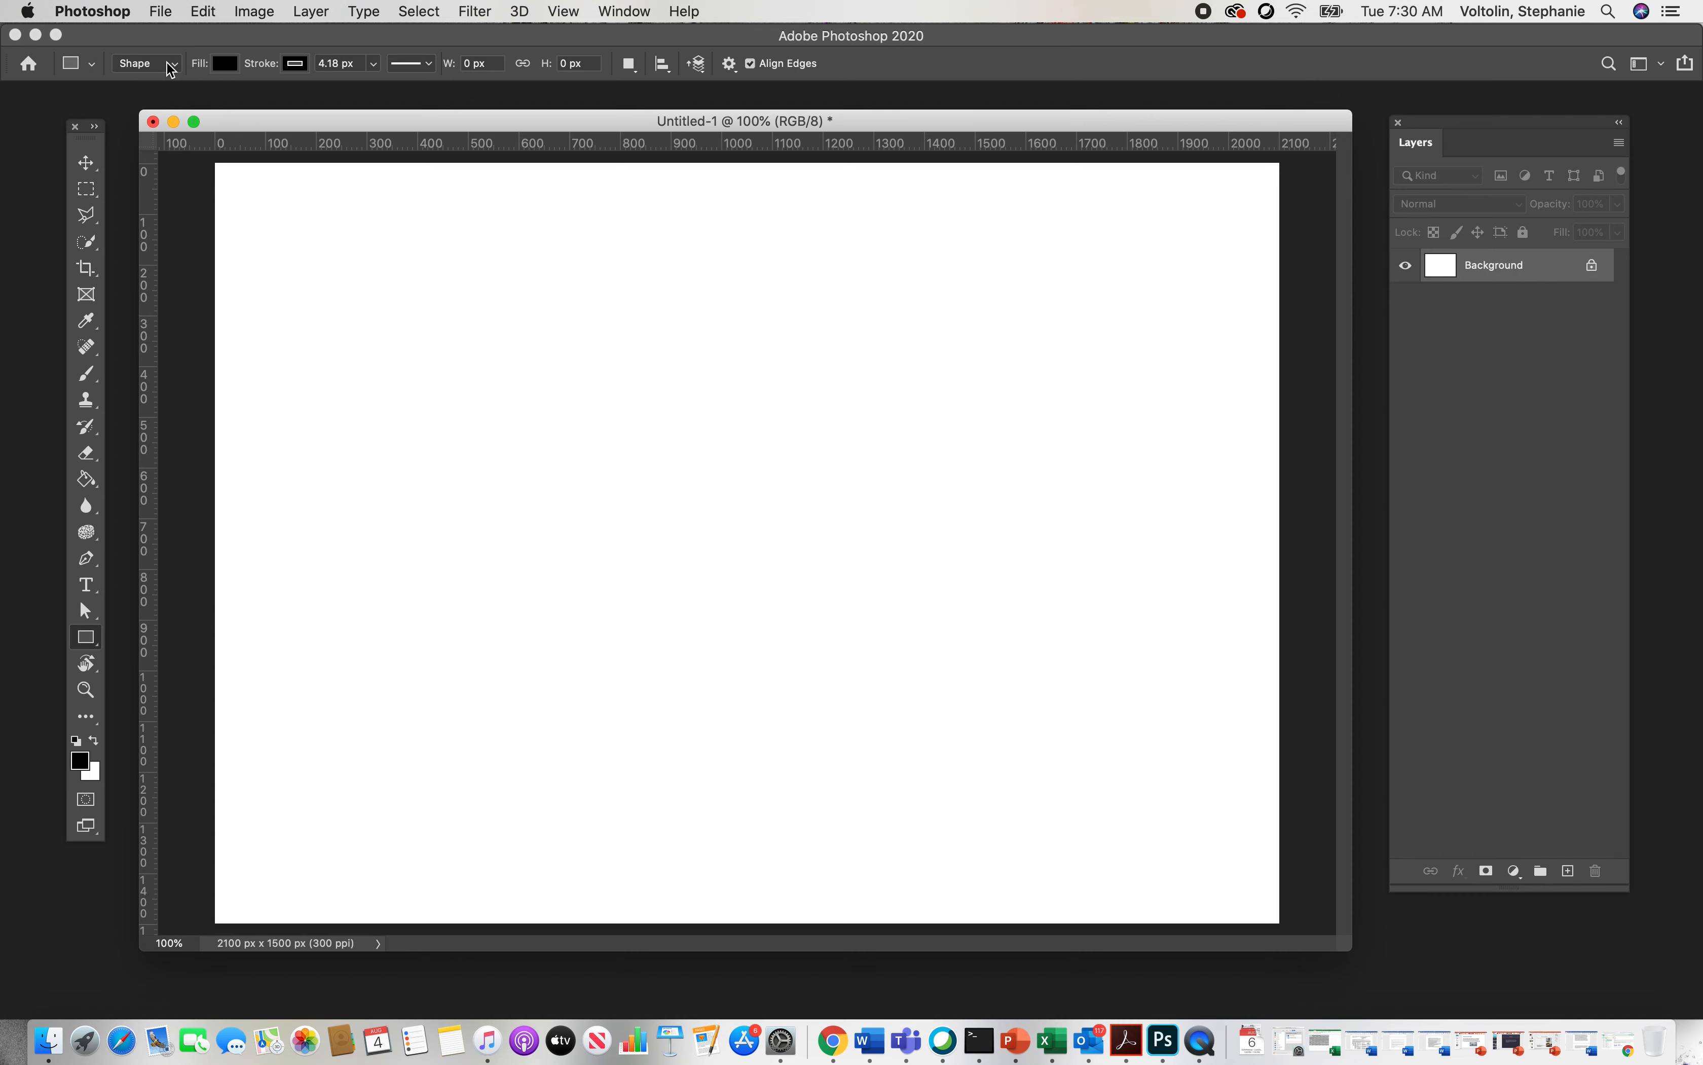
left_click(166, 64)
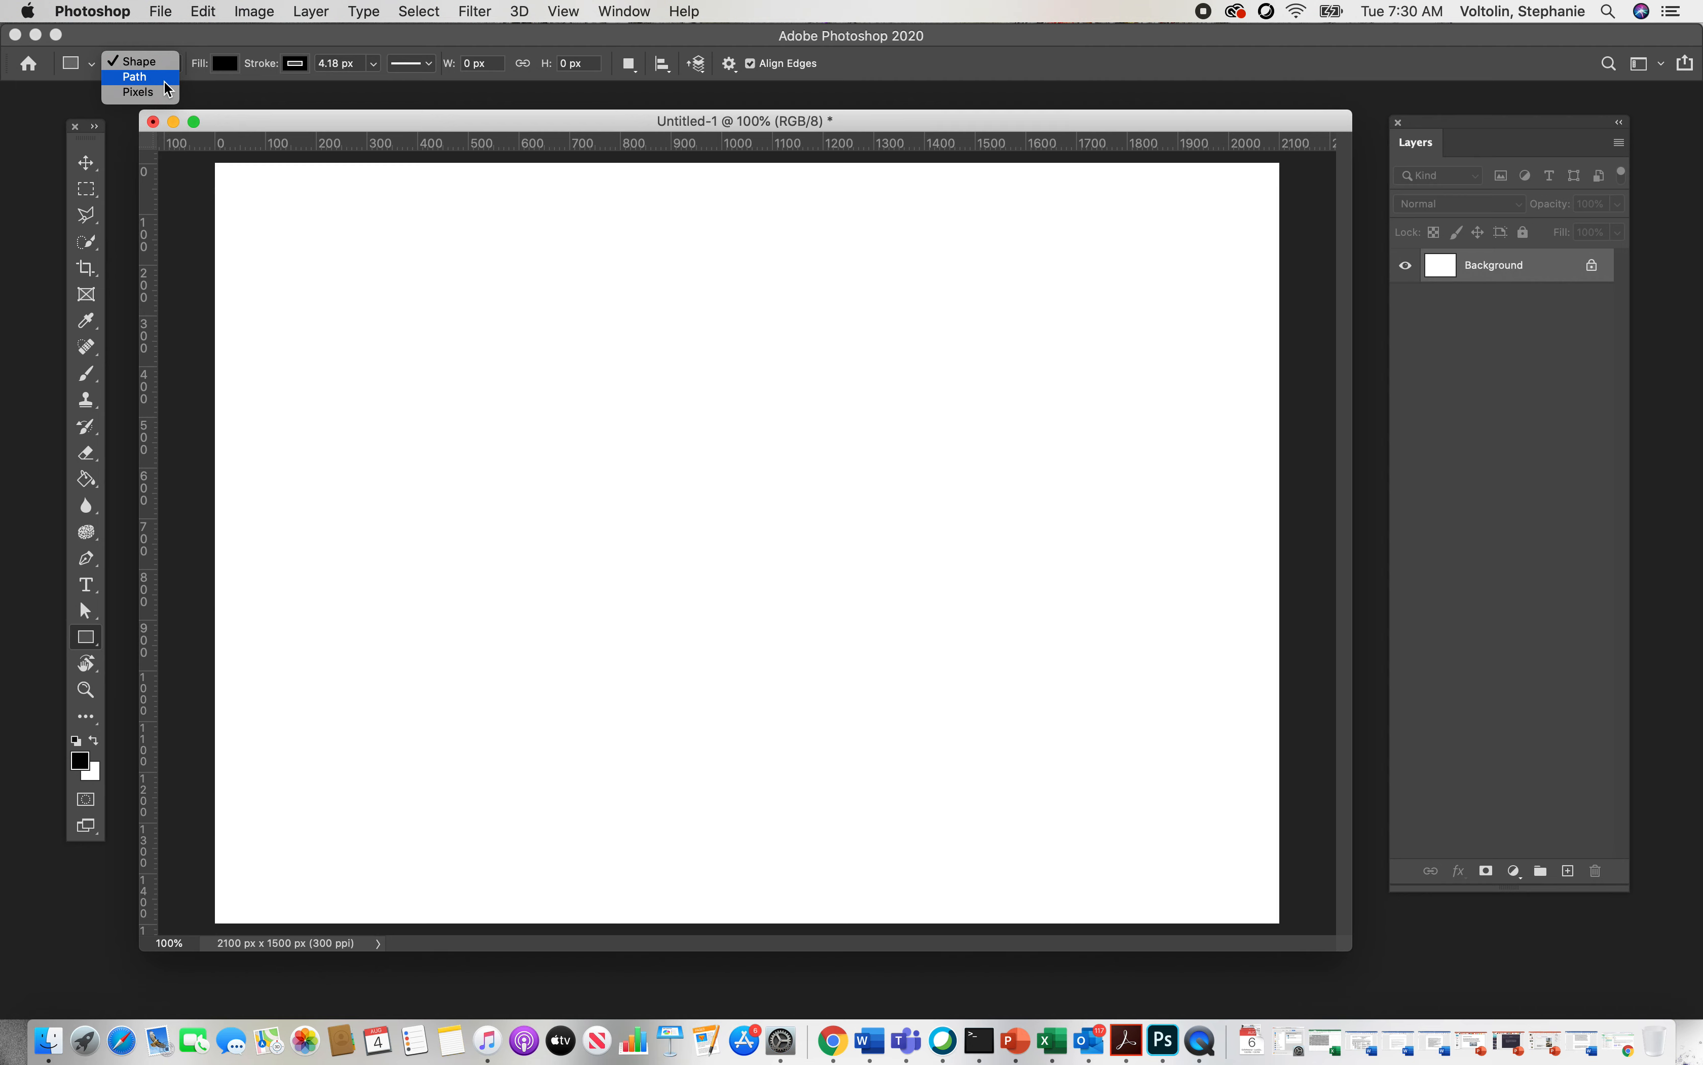
left_click(154, 64)
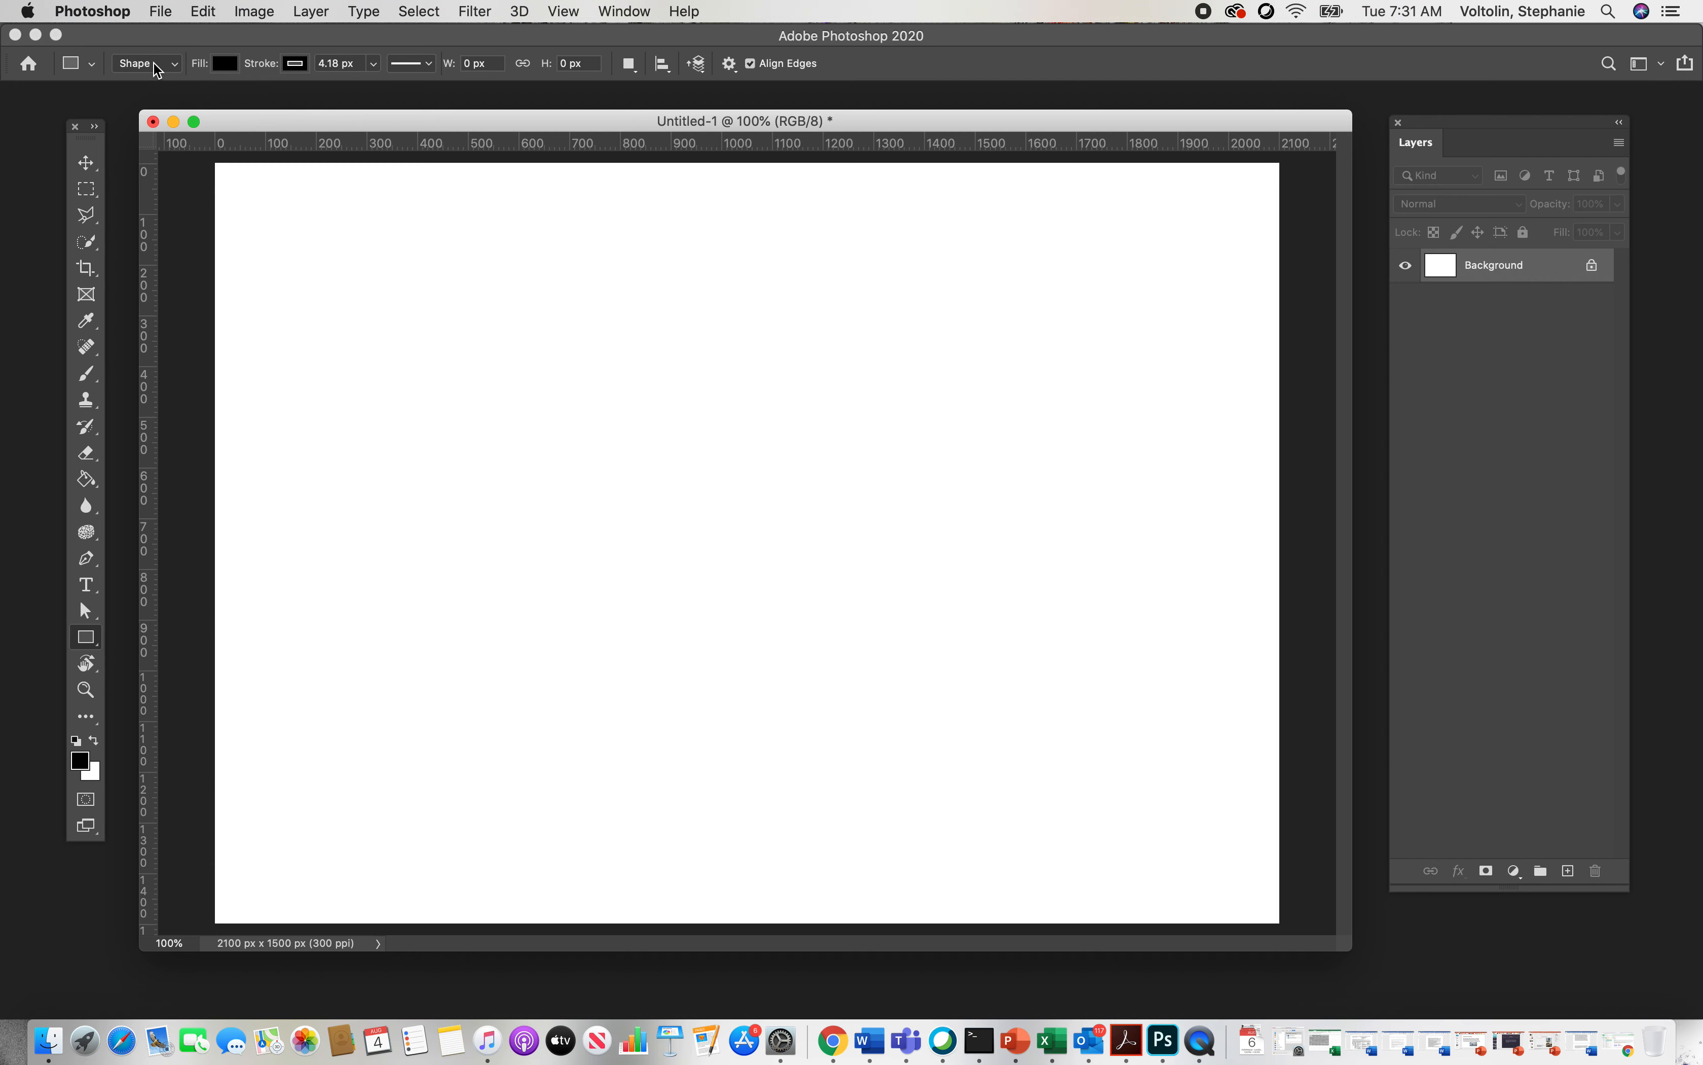
Step: Set the shape fill to a light blue color using the color picker
left_click(226, 64)
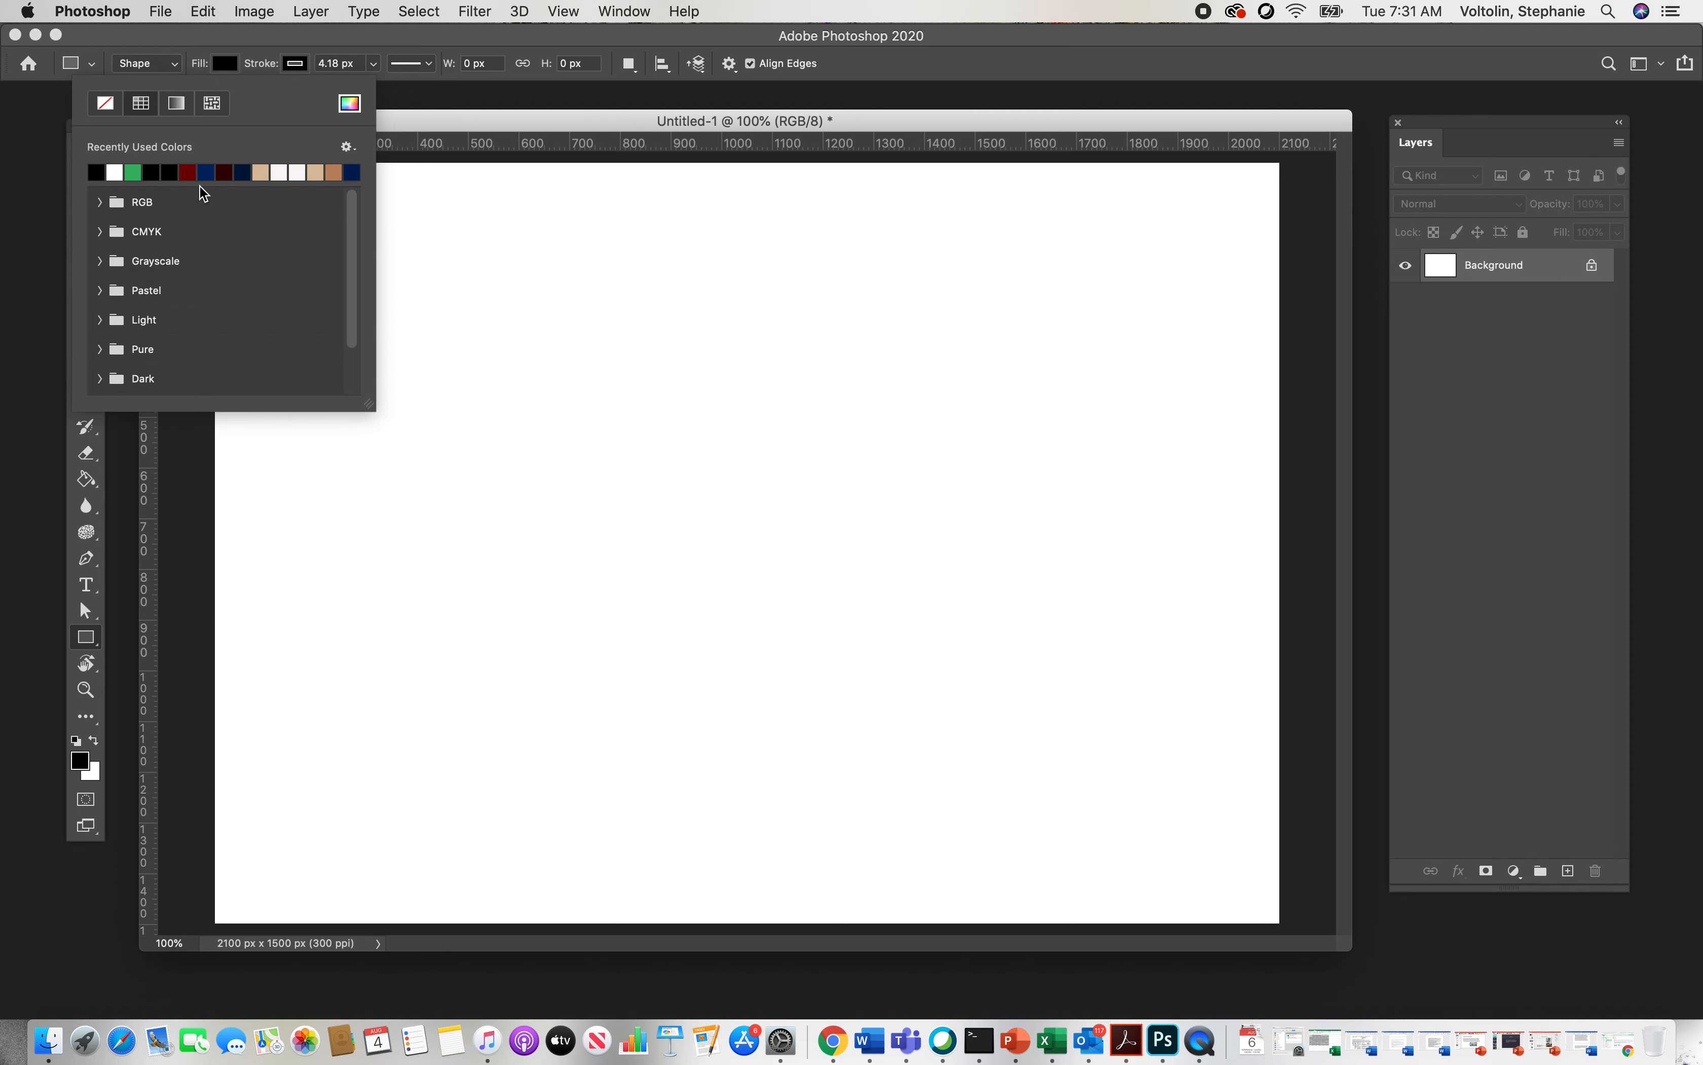
mouse_move(353, 197)
left_mouse_down()
mouse_move(354, 304)
mouse_move(355, 169)
left_mouse_up()
left_click(350, 104)
left_click(860, 458)
left_click(653, 384)
left_click(1077, 335)
left_click(225, 64)
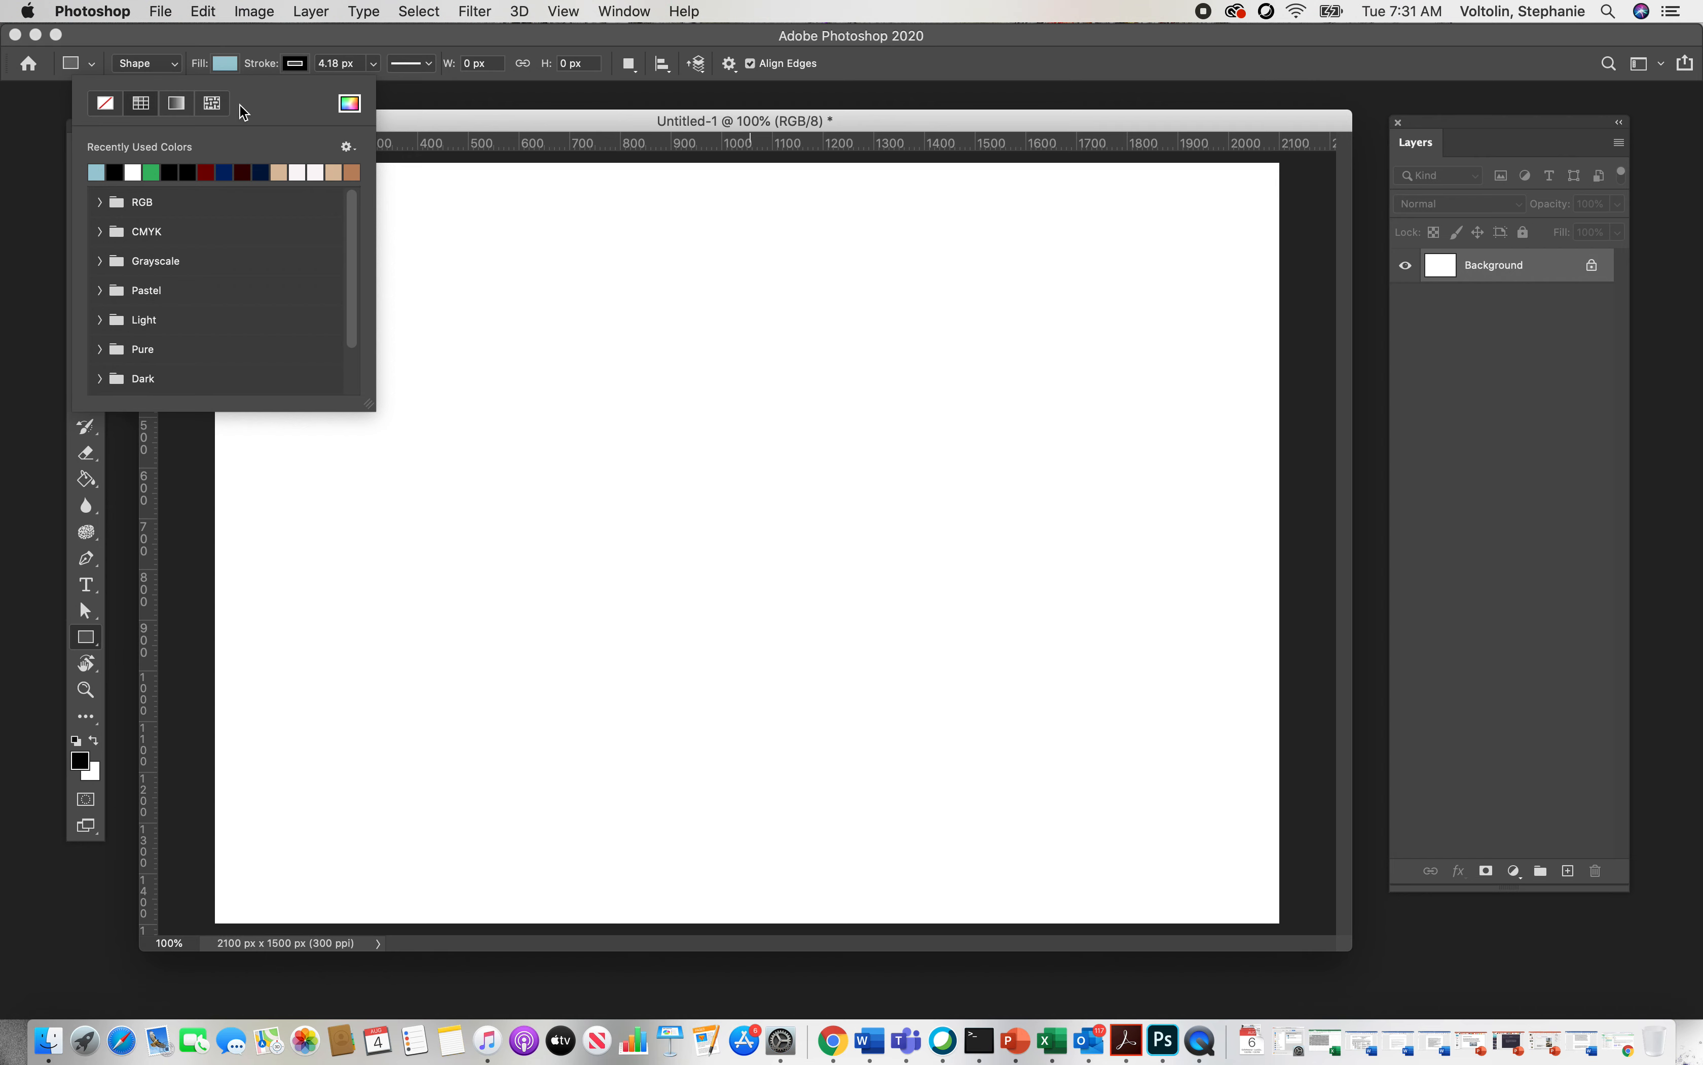
left_click(300, 65)
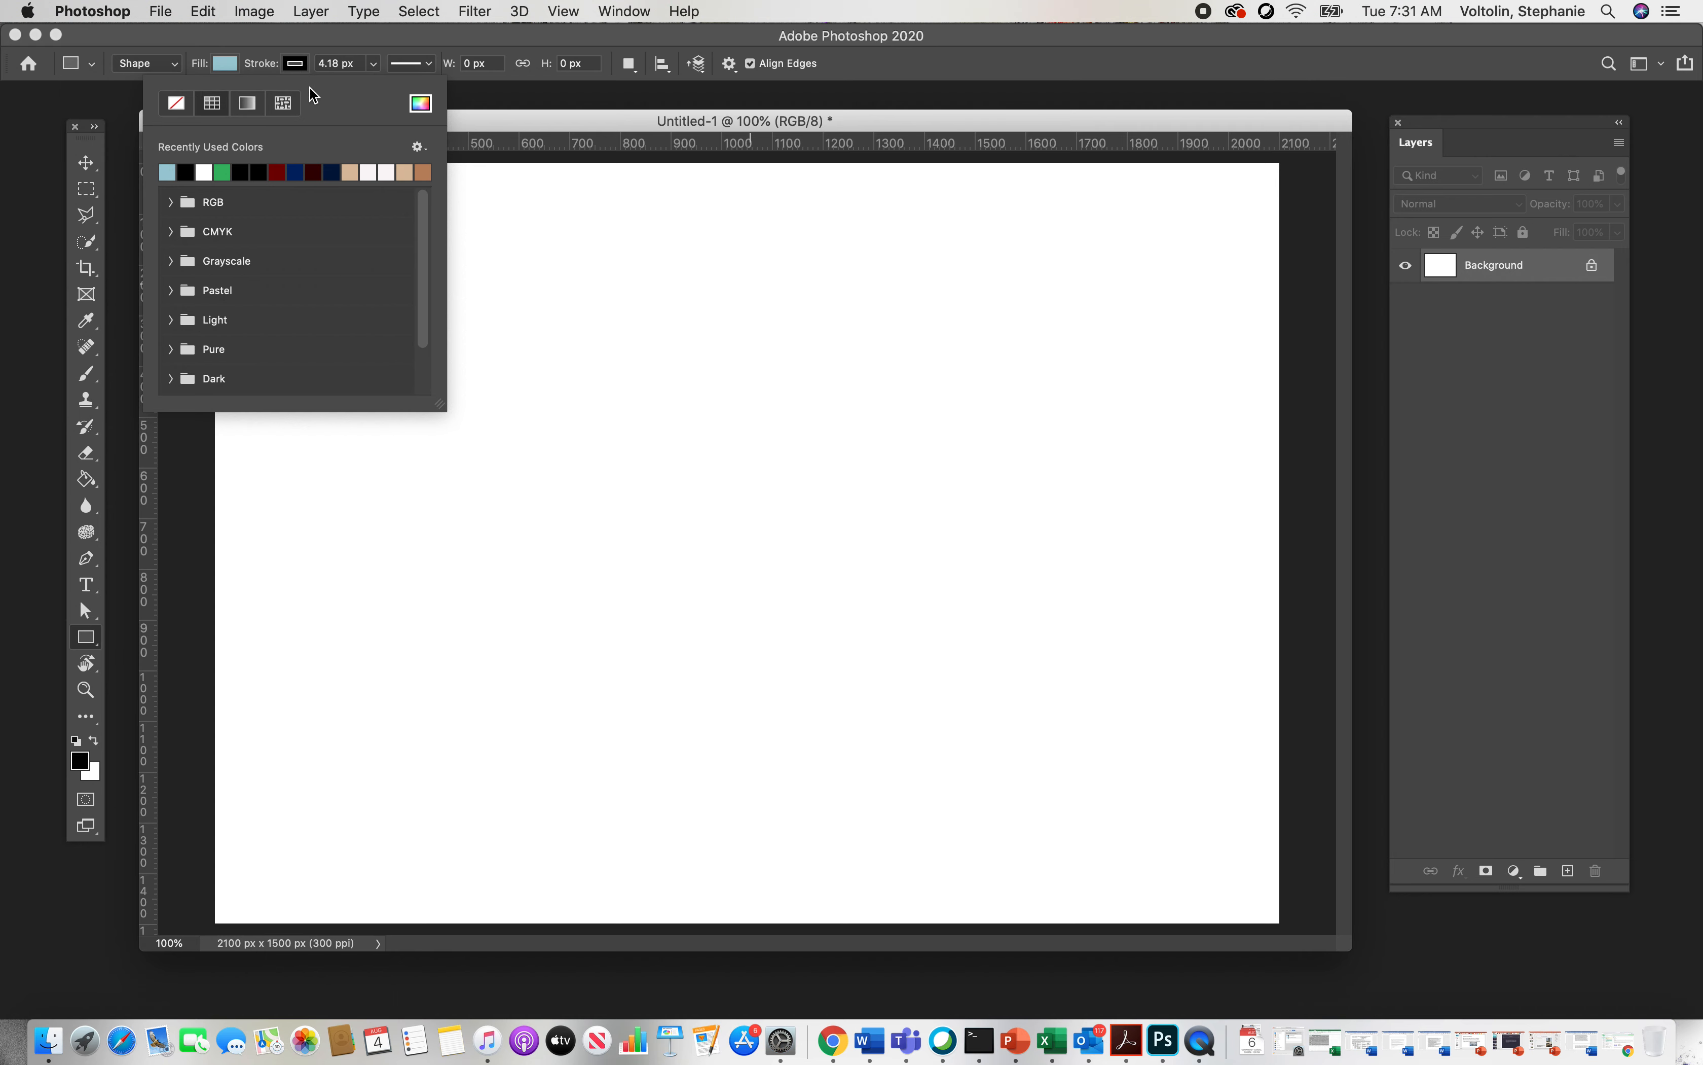
left_click(178, 105)
left_click(373, 65)
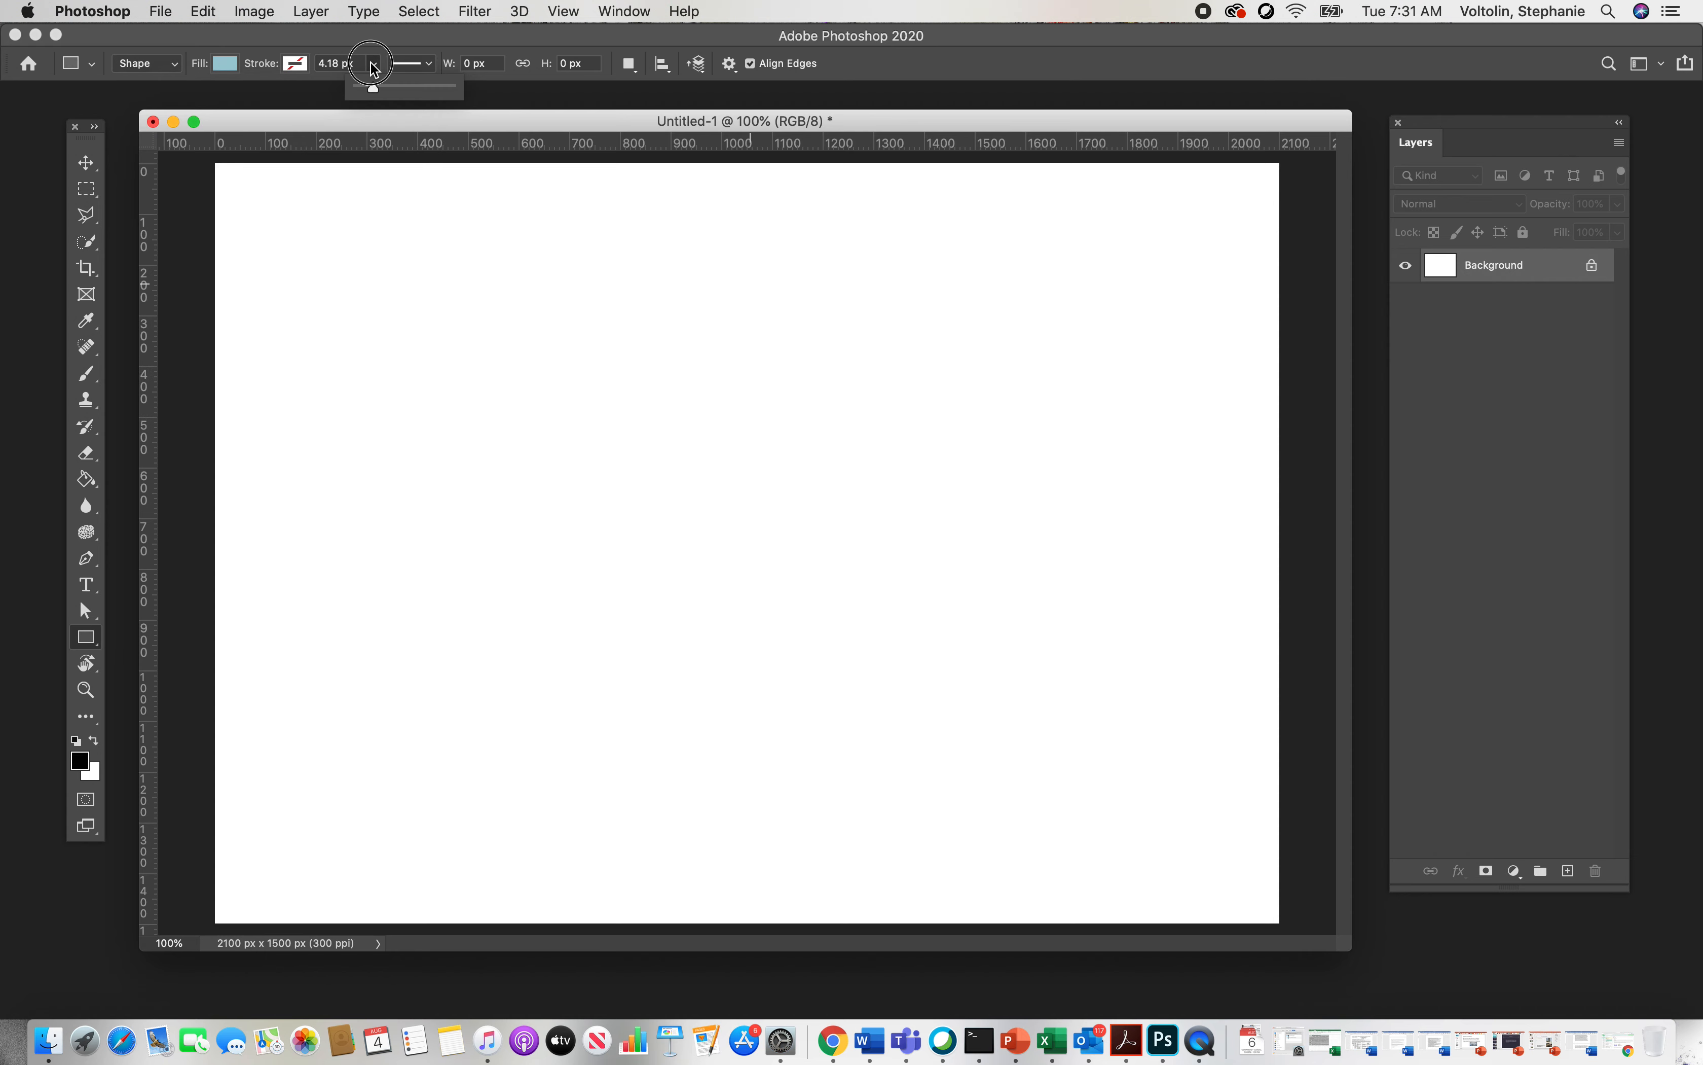
Step: Set the stroke color to black and its width to 12.87 px
left_click(295, 65)
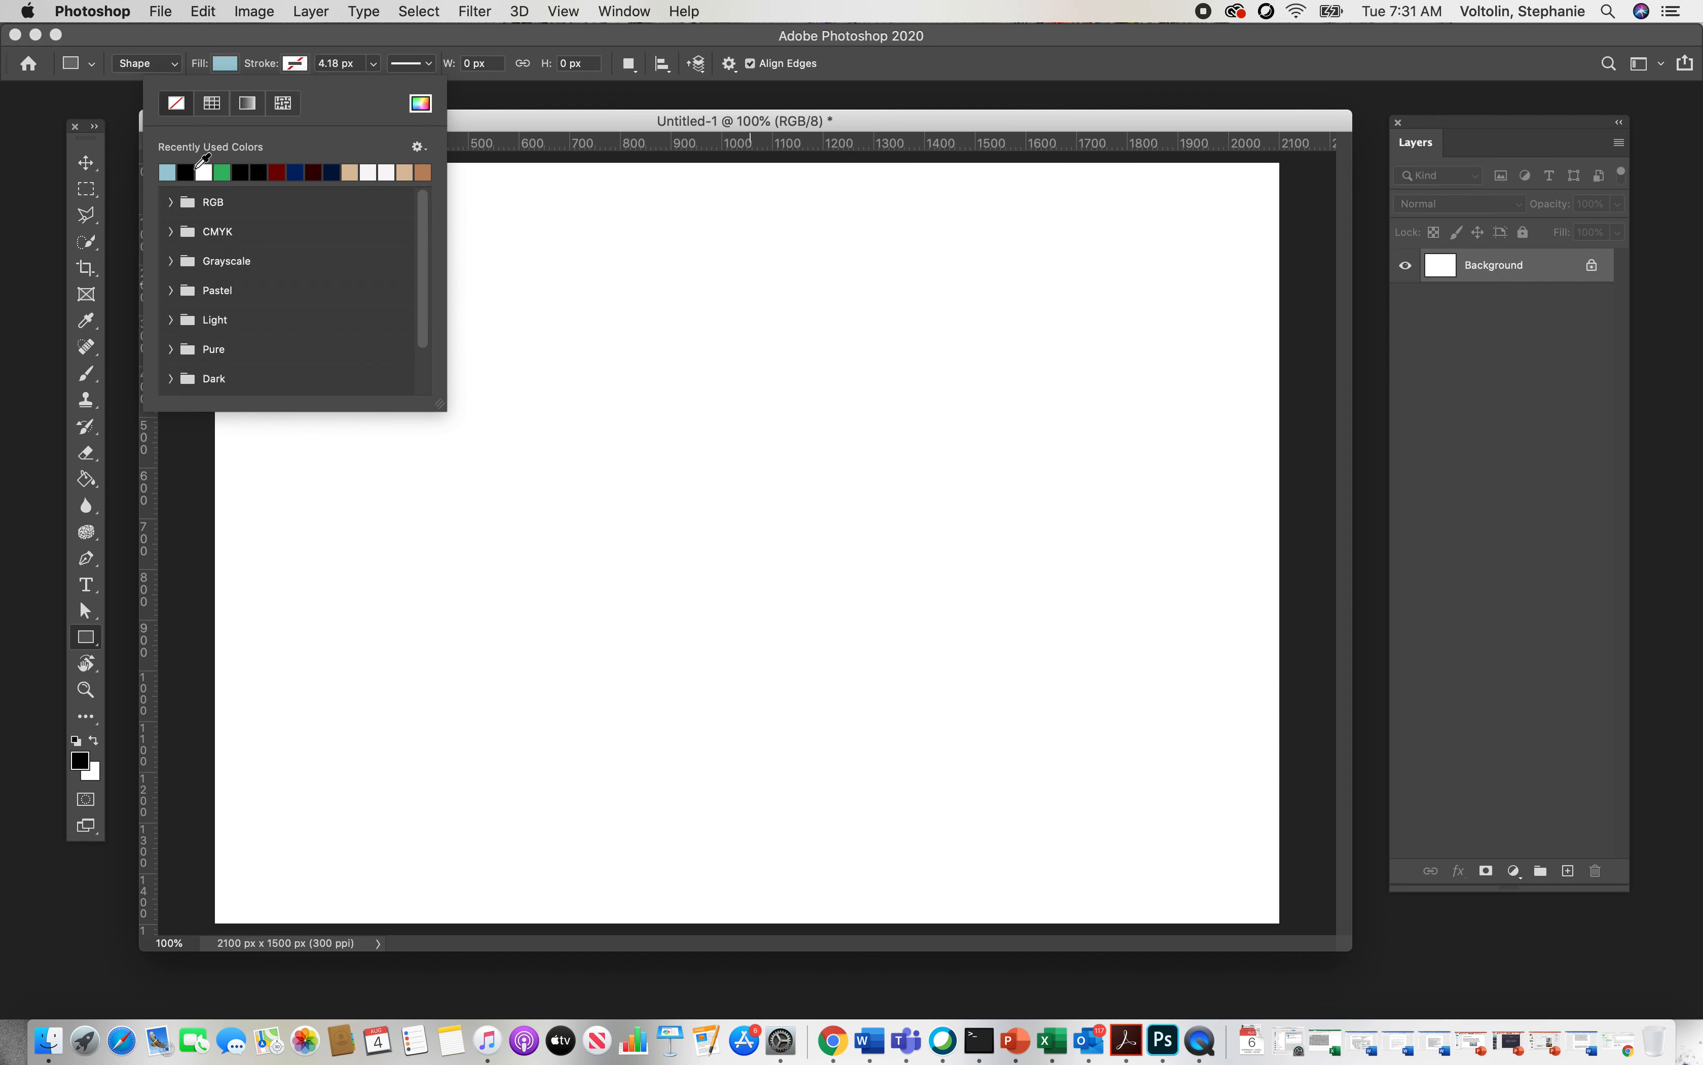
left_click(186, 172)
left_click(373, 64)
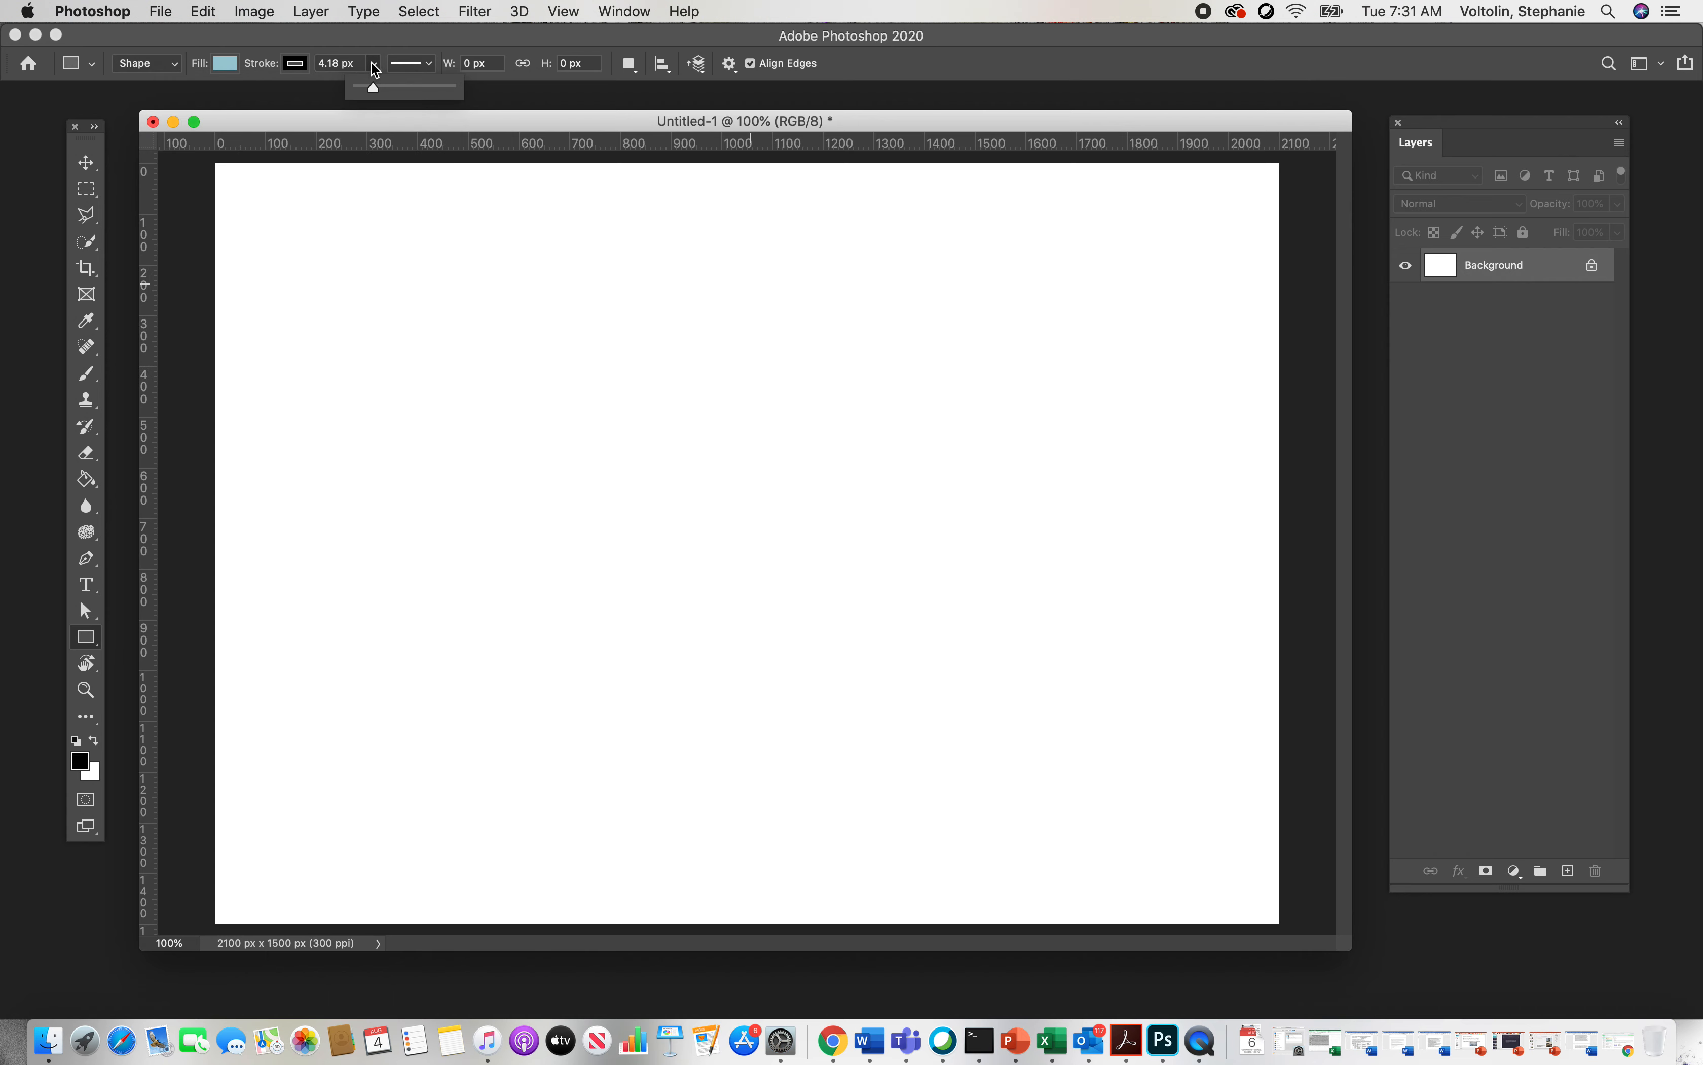
mouse_move(373, 86)
left_mouse_down()
mouse_move(413, 93)
mouse_move(378, 92)
left_mouse_up()
Step: Choose a dashed line style for the stroke
left_click(411, 63)
left_click(398, 165)
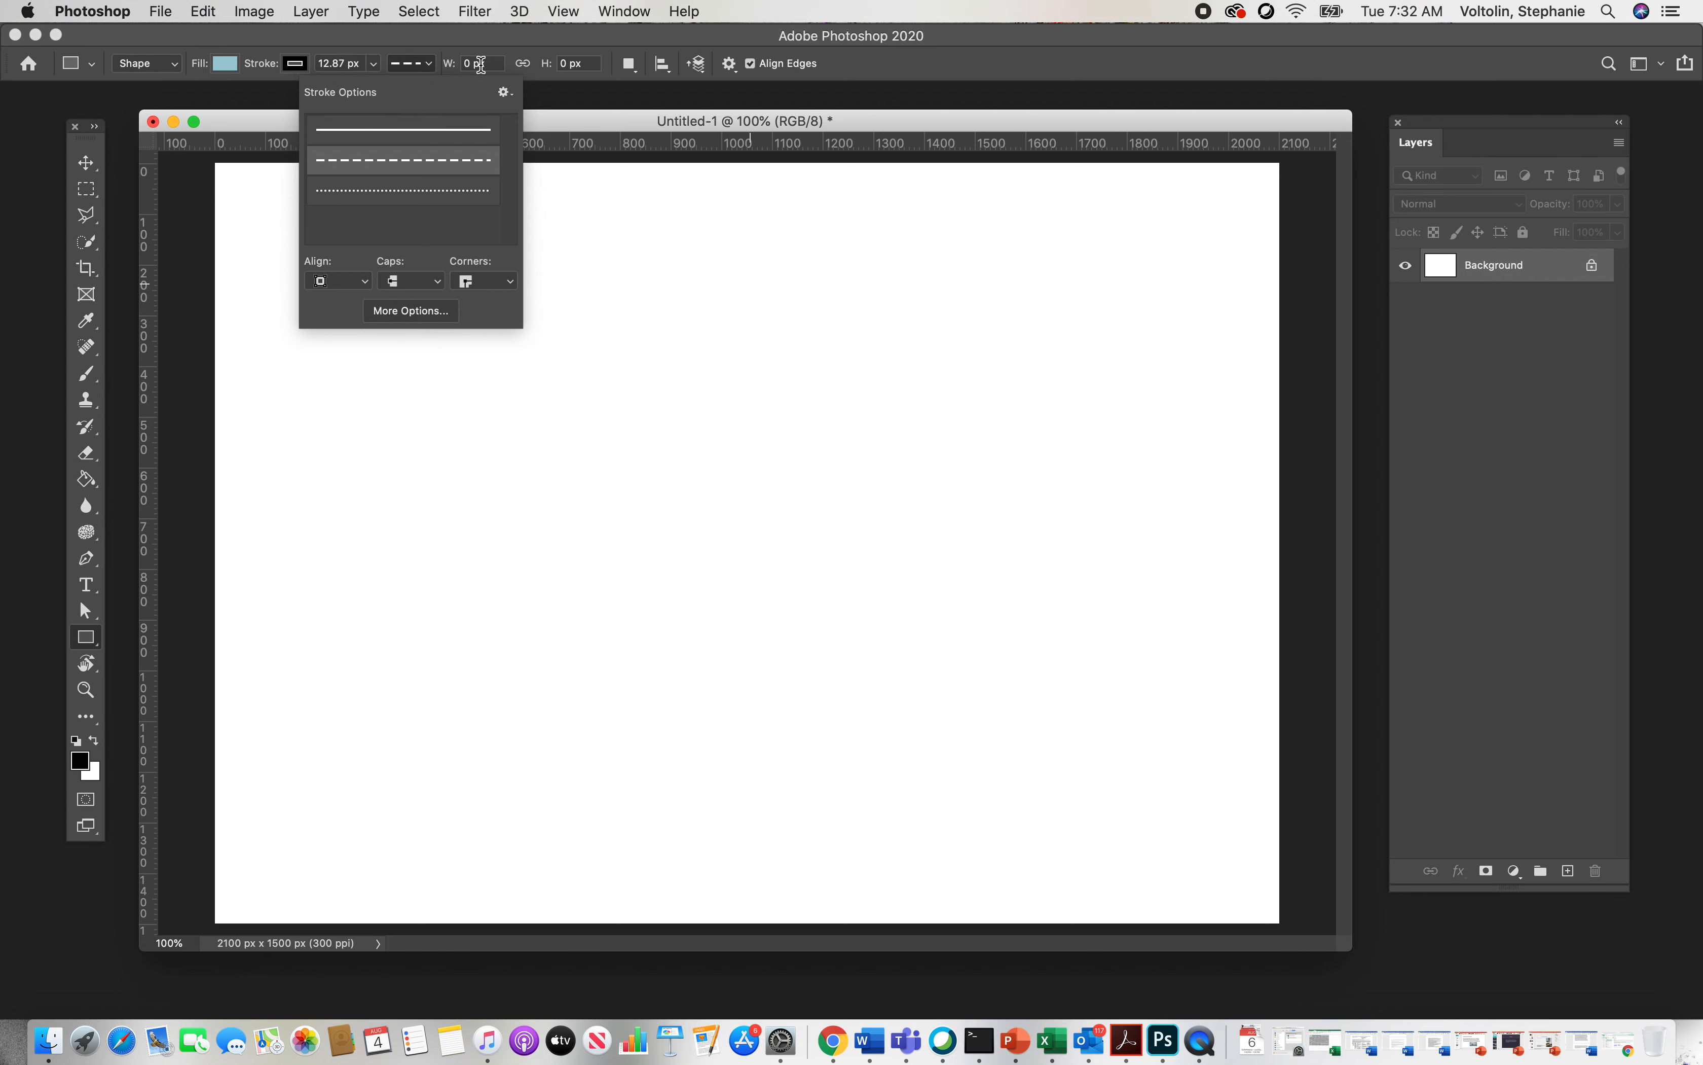
left_click(480, 66)
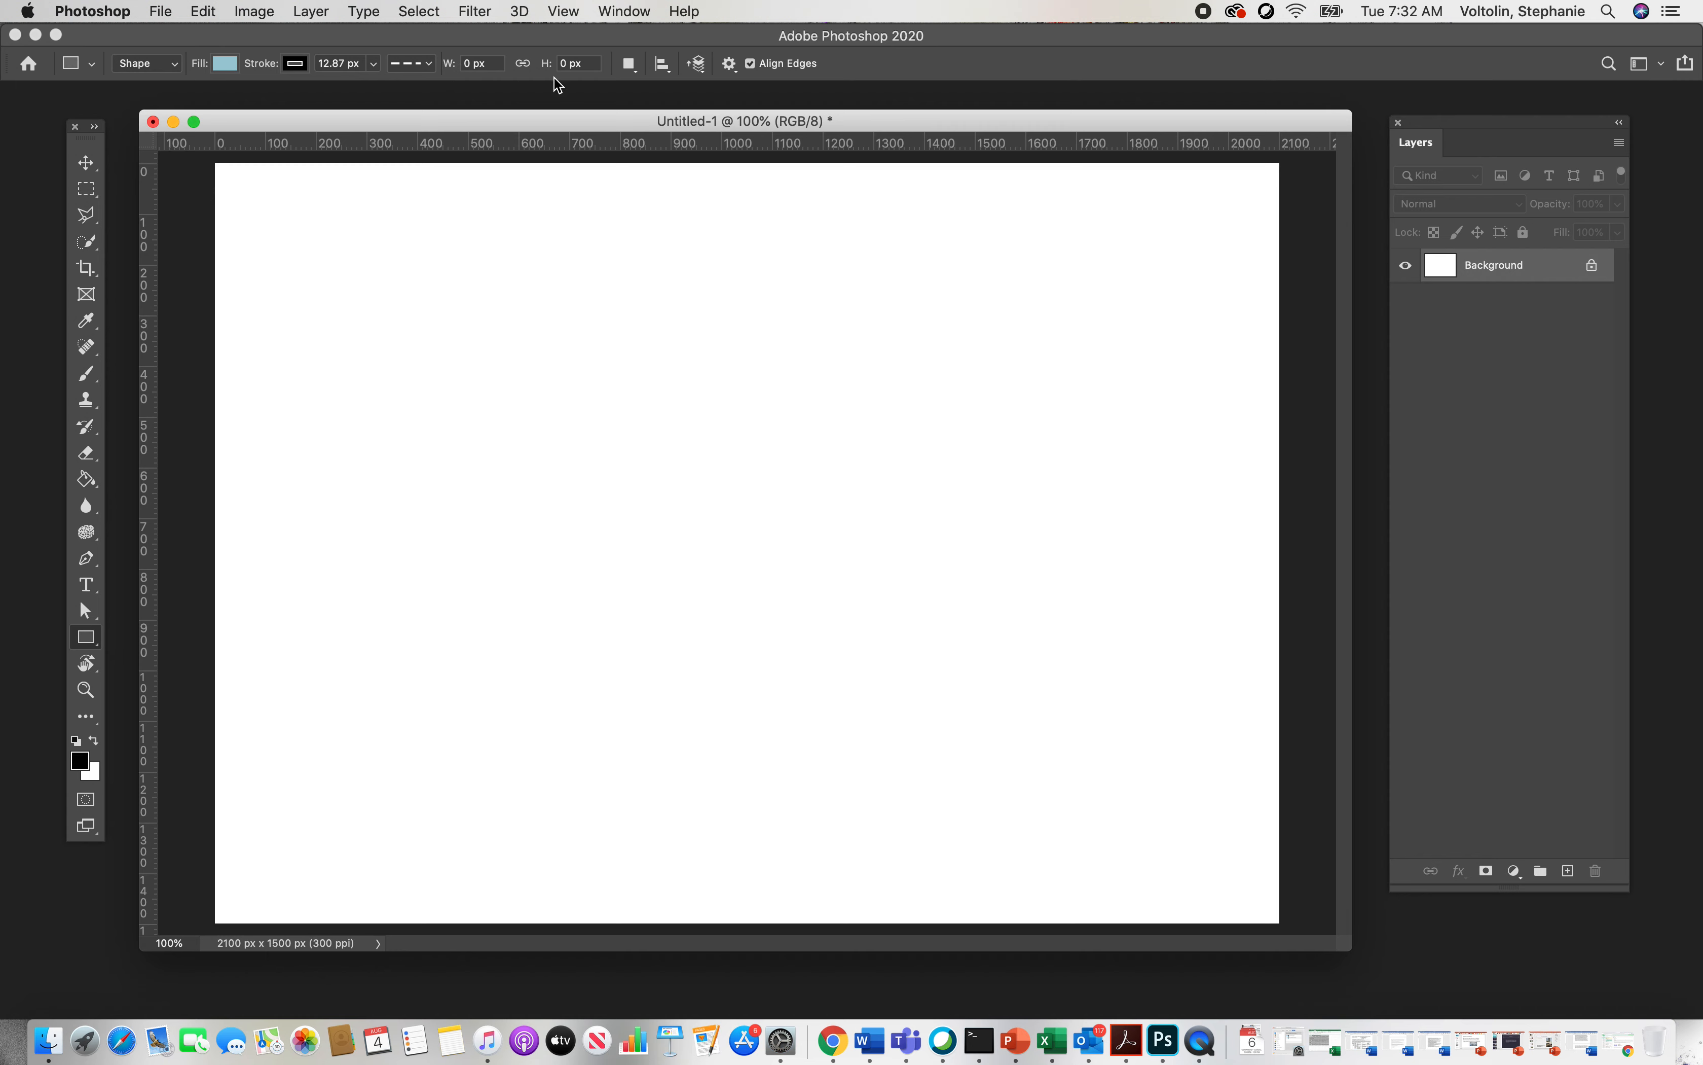
Step: Draw a rectangle about 627 by 413 px on the canvas
left_click(469, 368)
mouse_move(469, 368)
left_mouse_down()
mouse_move(701, 557)
mouse_move(785, 577)
left_mouse_up()
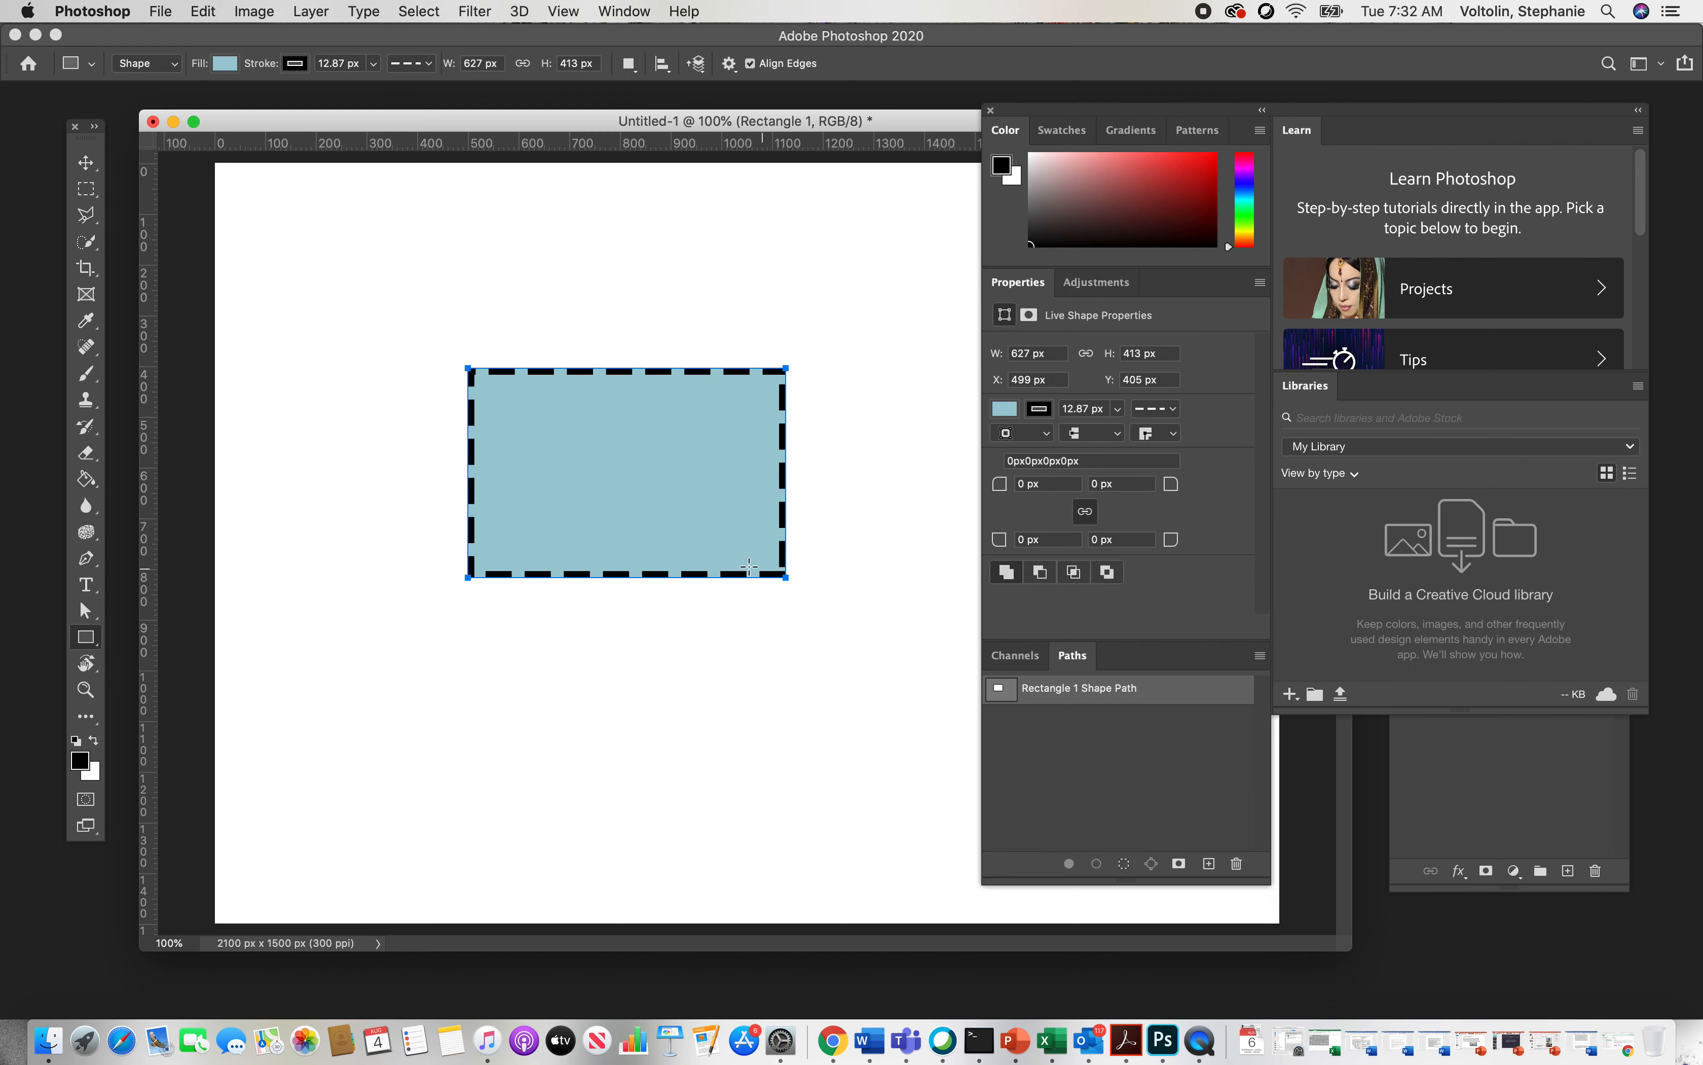
left_click(992, 111)
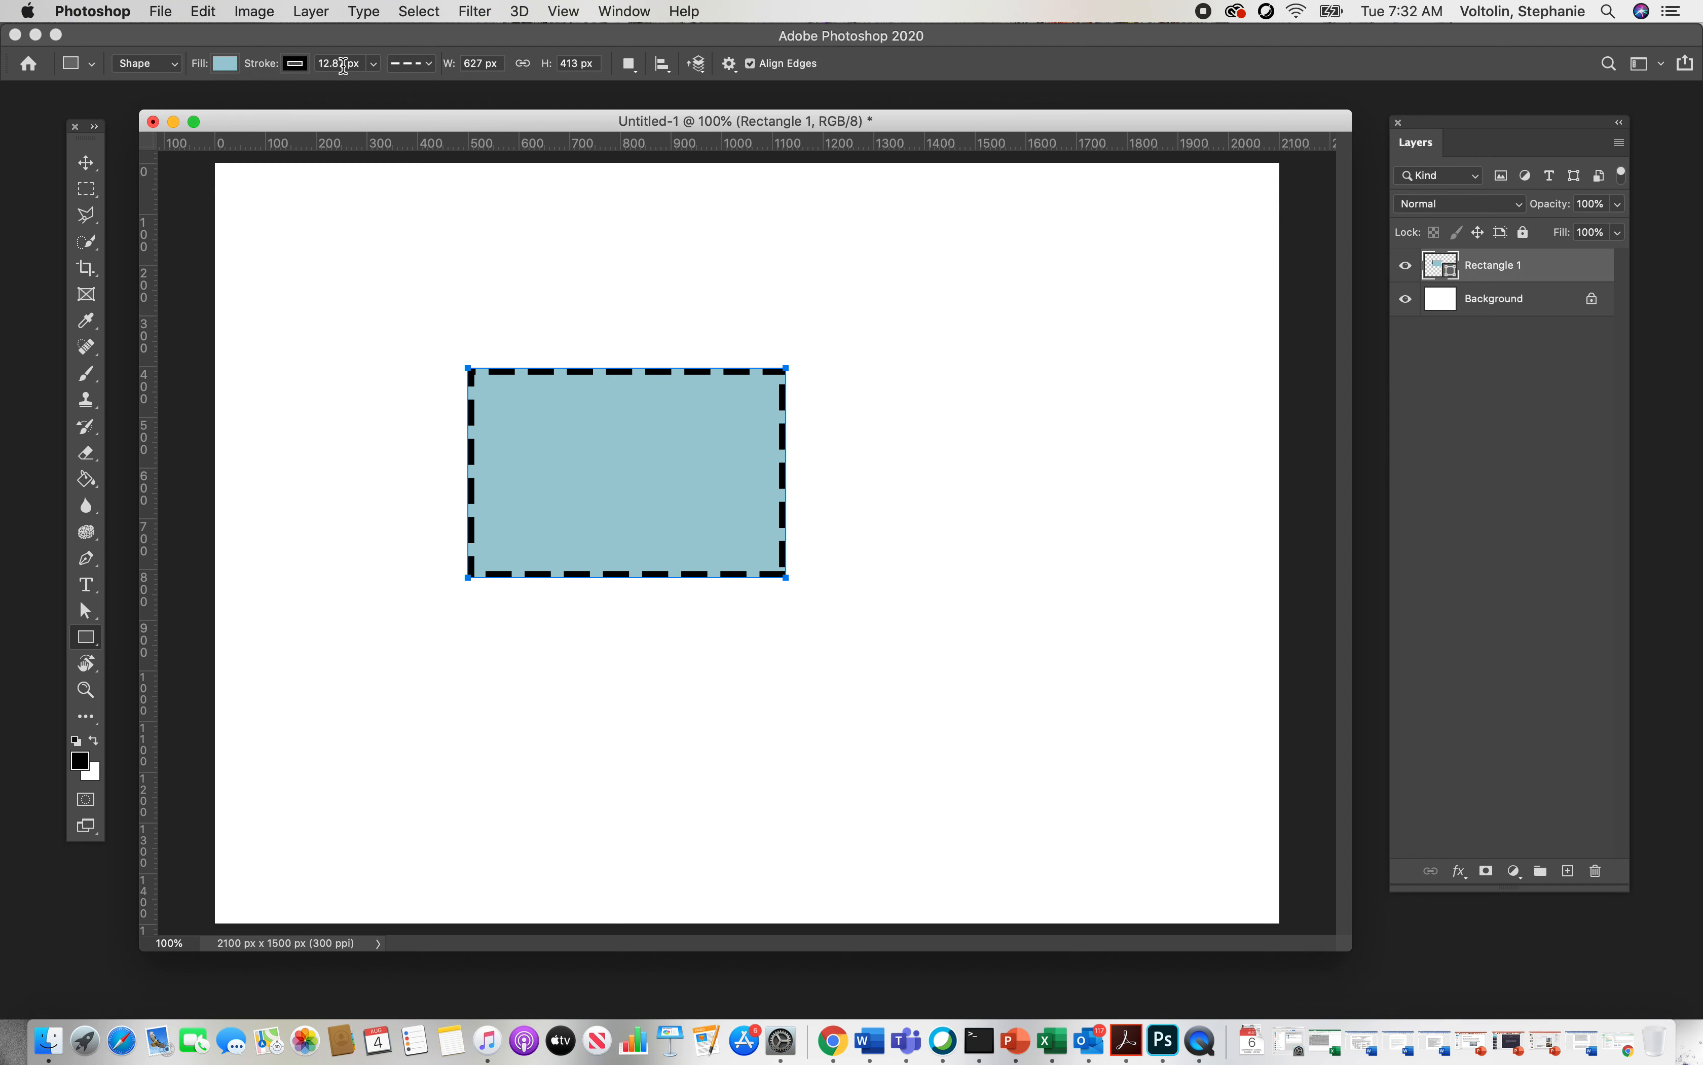
Step: Reduce the rectangle's stroke width to 7.41 px and try dotted and solid stroke styles
left_click(373, 64)
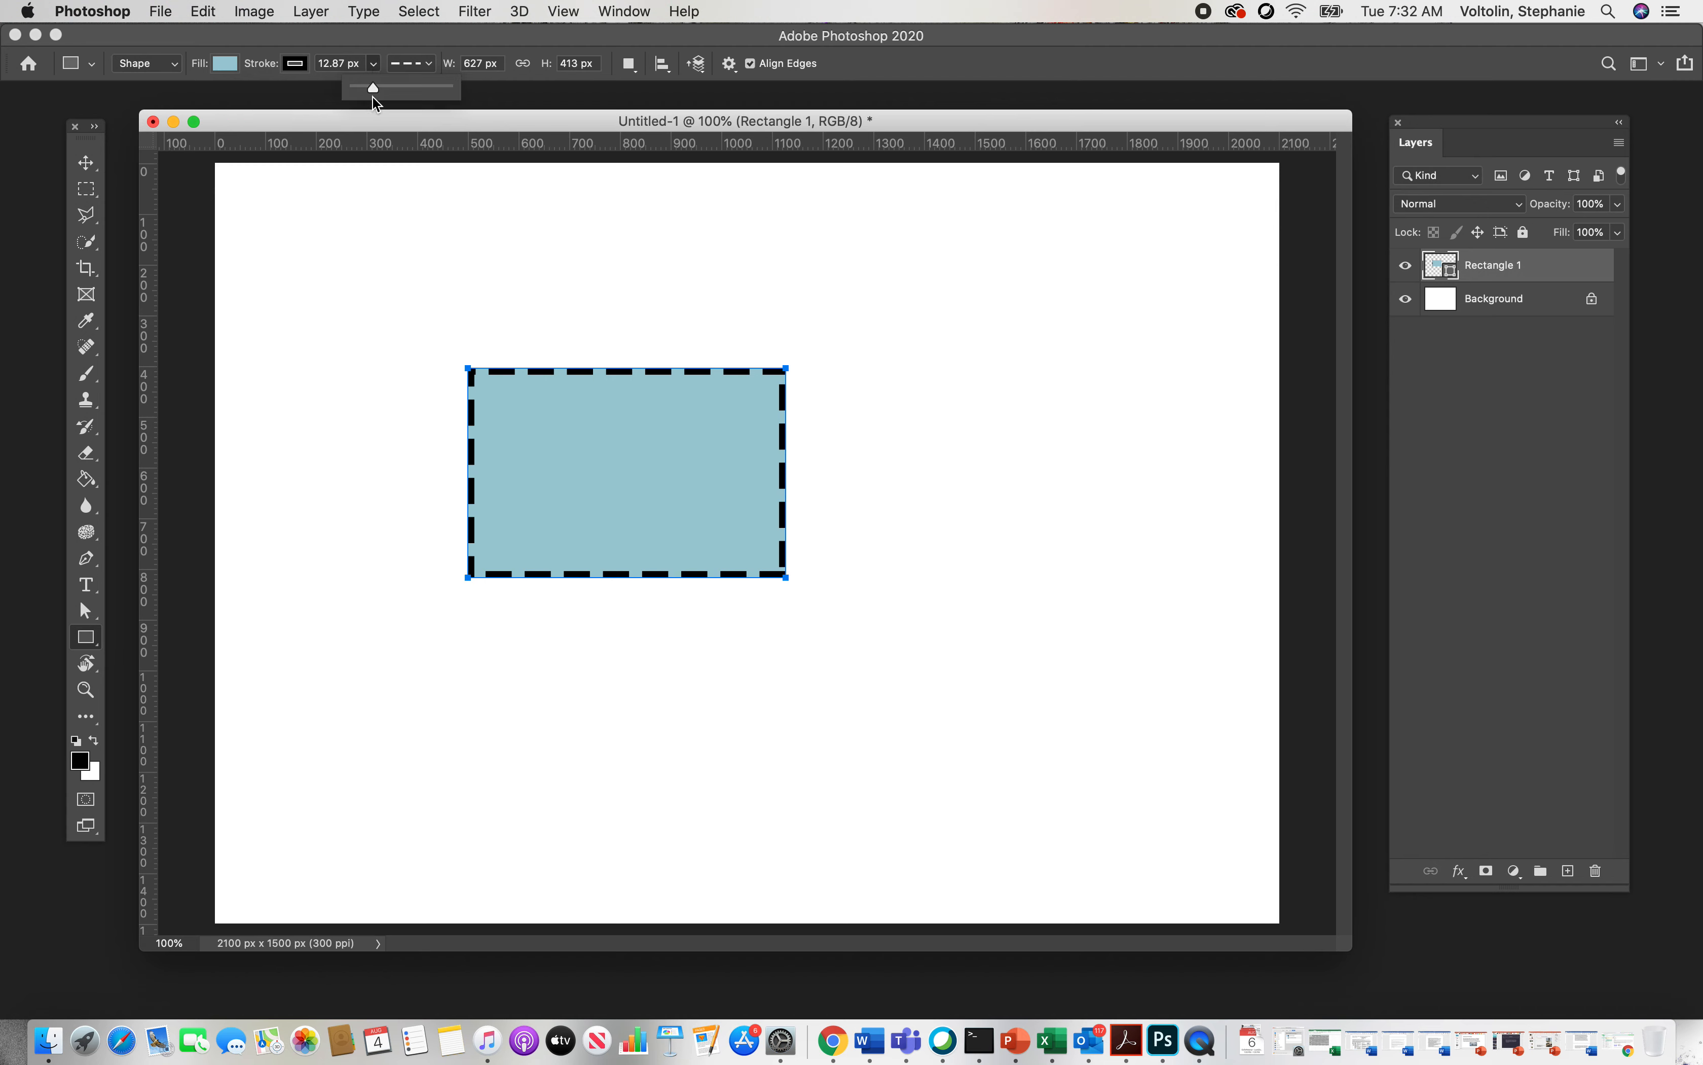
left_click_drag(372, 92, 371, 90)
left_click(427, 63)
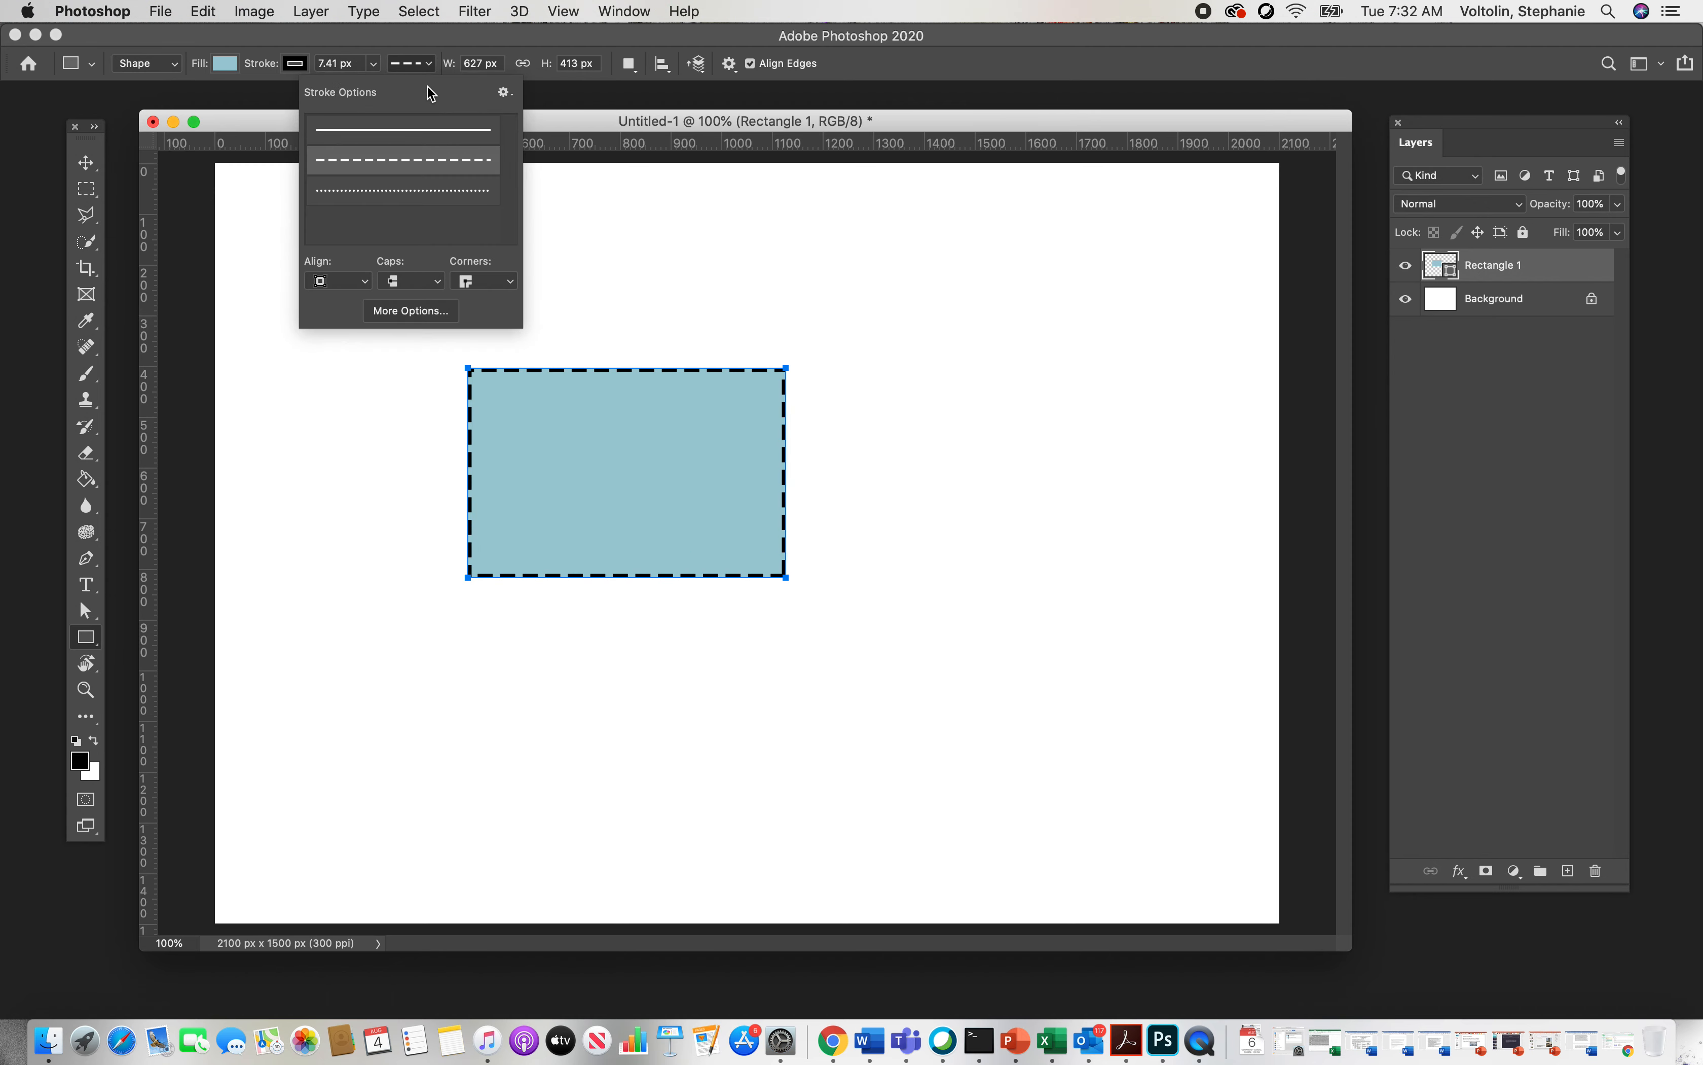
left_click(433, 197)
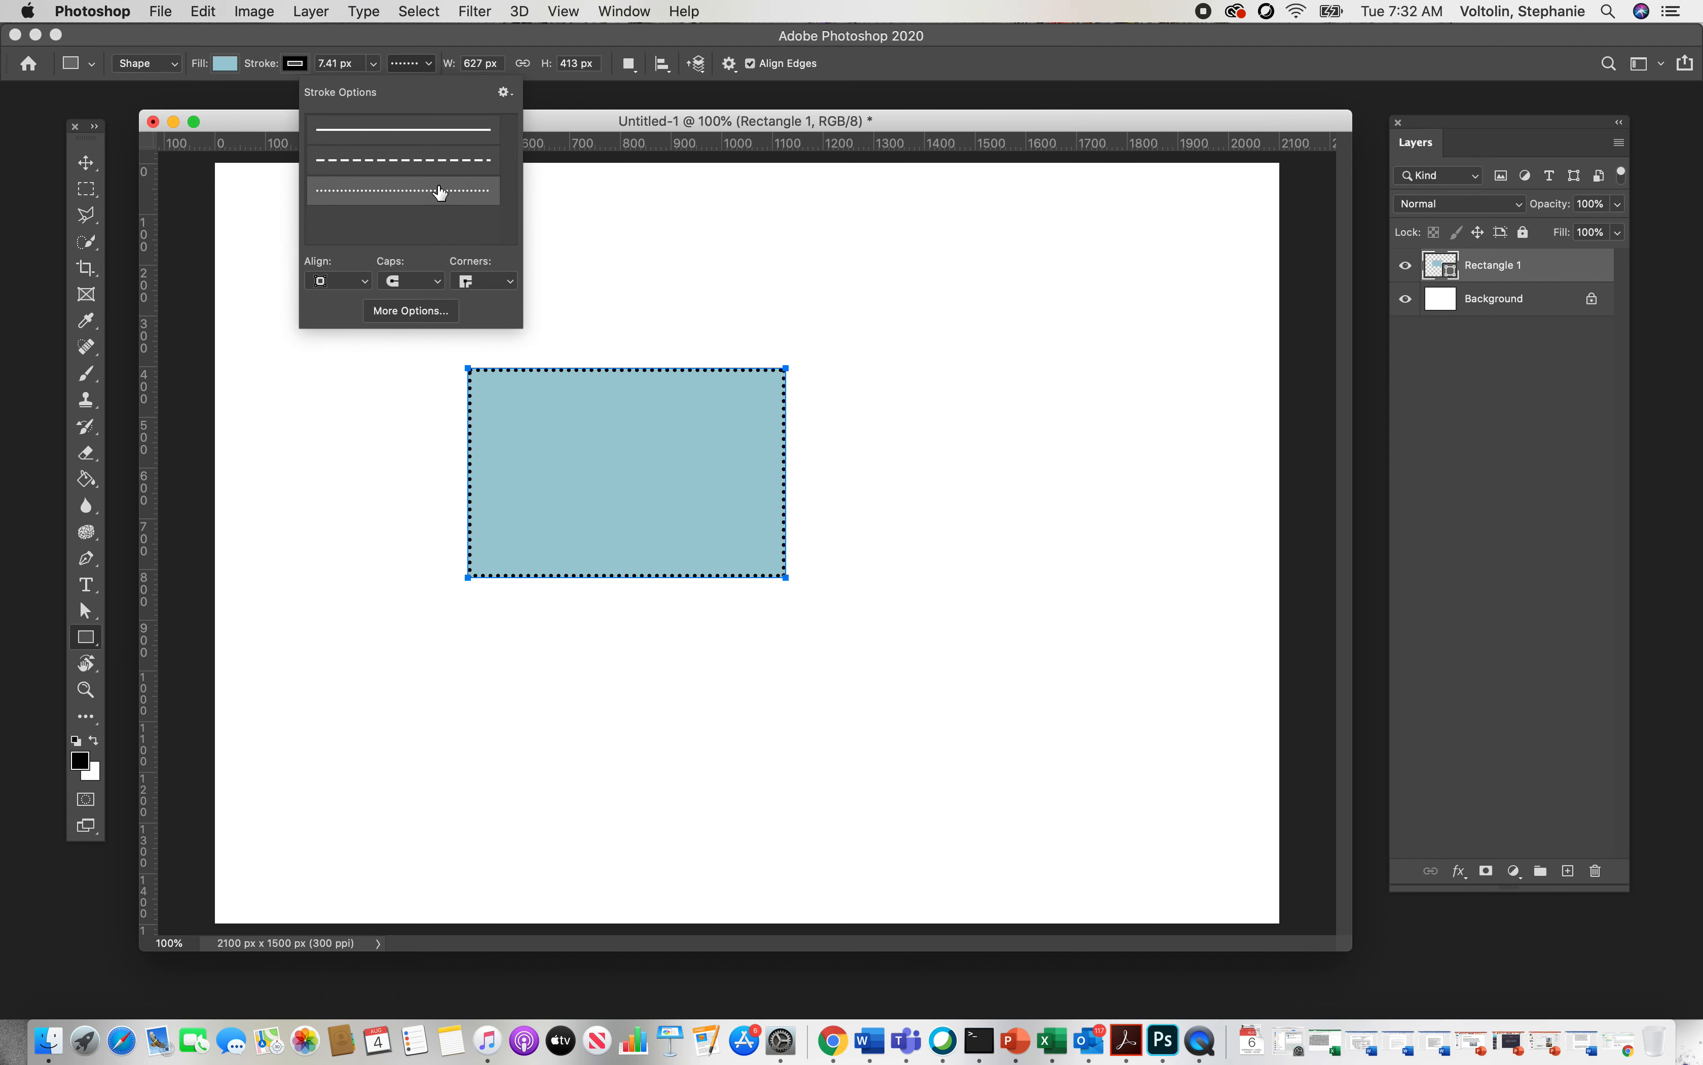
left_click(384, 130)
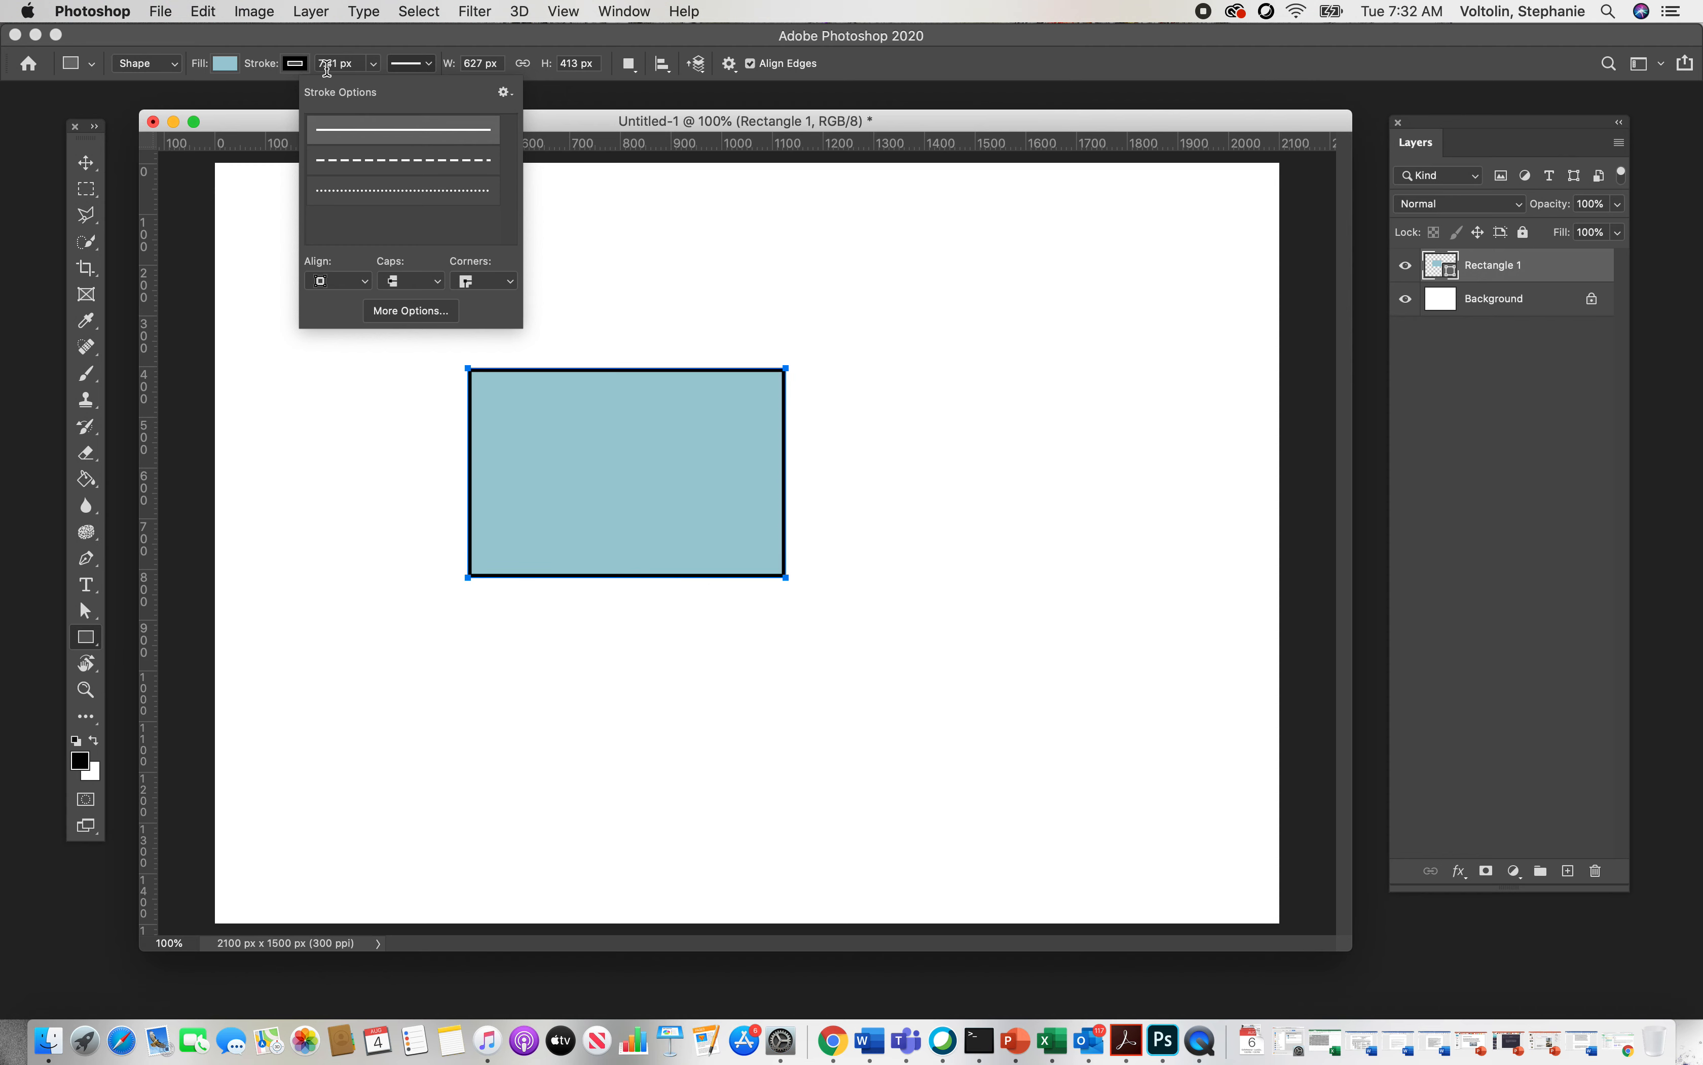
Step: Remove the rectangle's stroke by setting it to no color
left_click(300, 69)
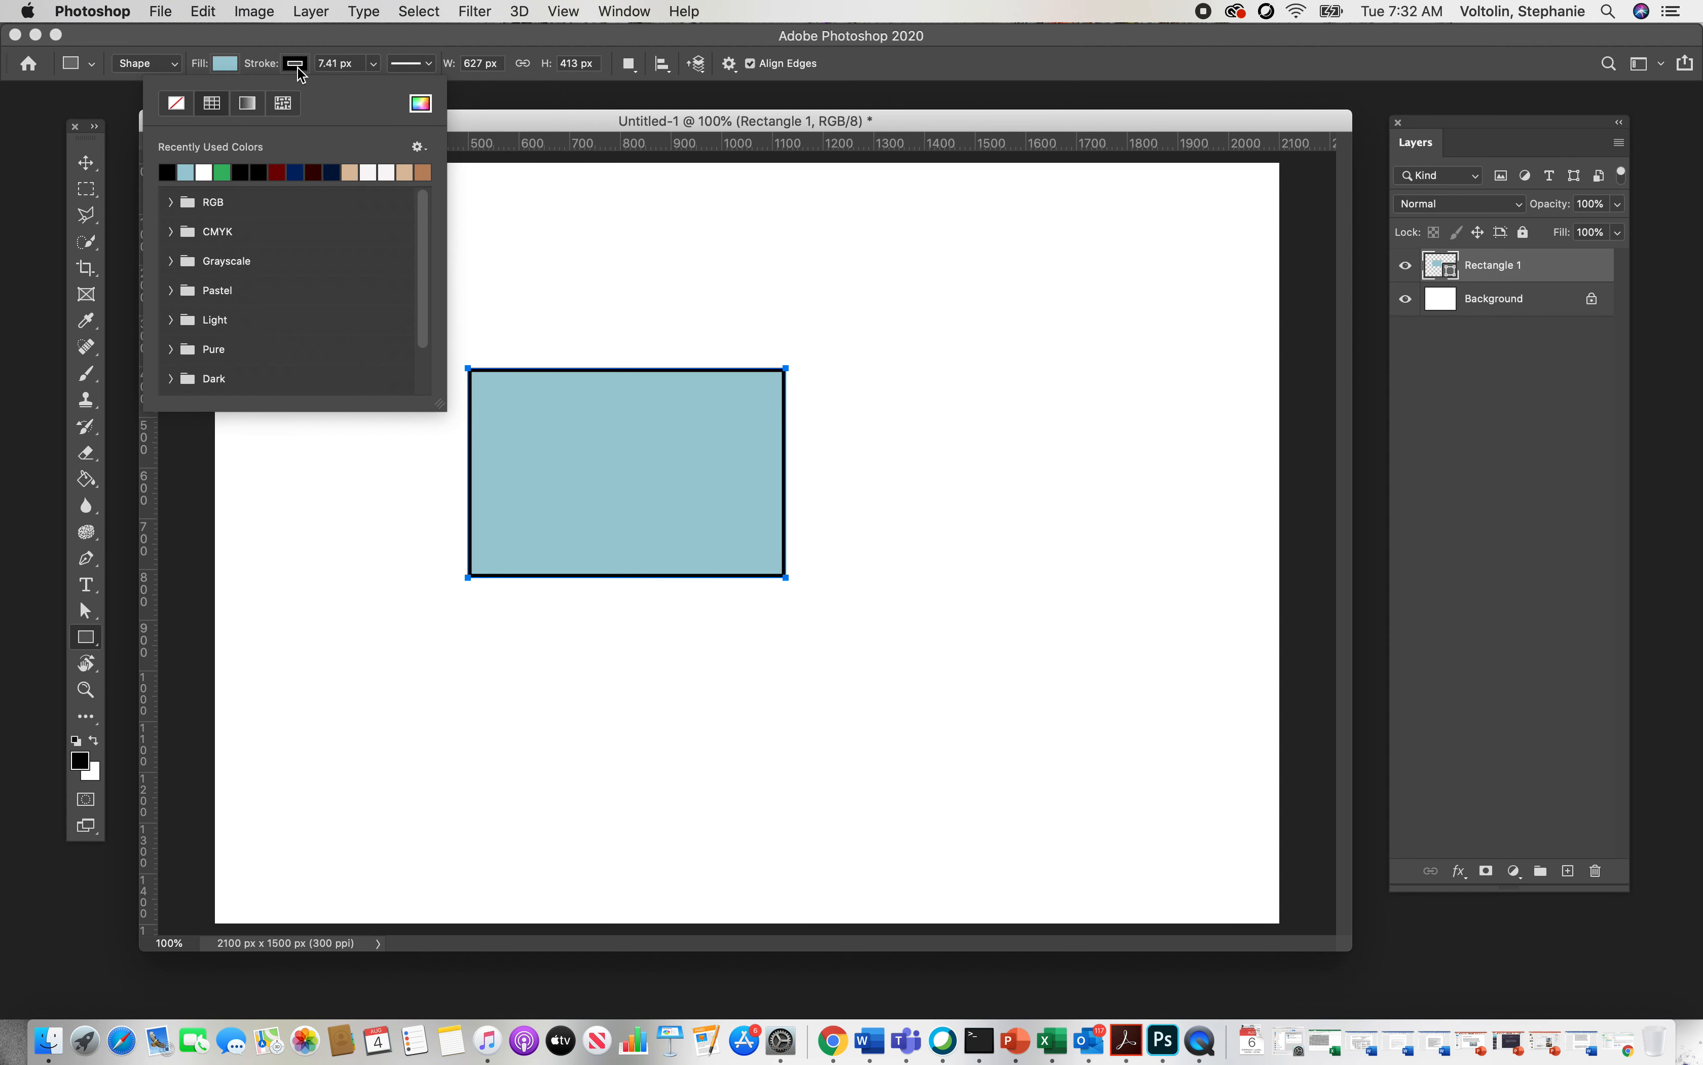
left_click(176, 105)
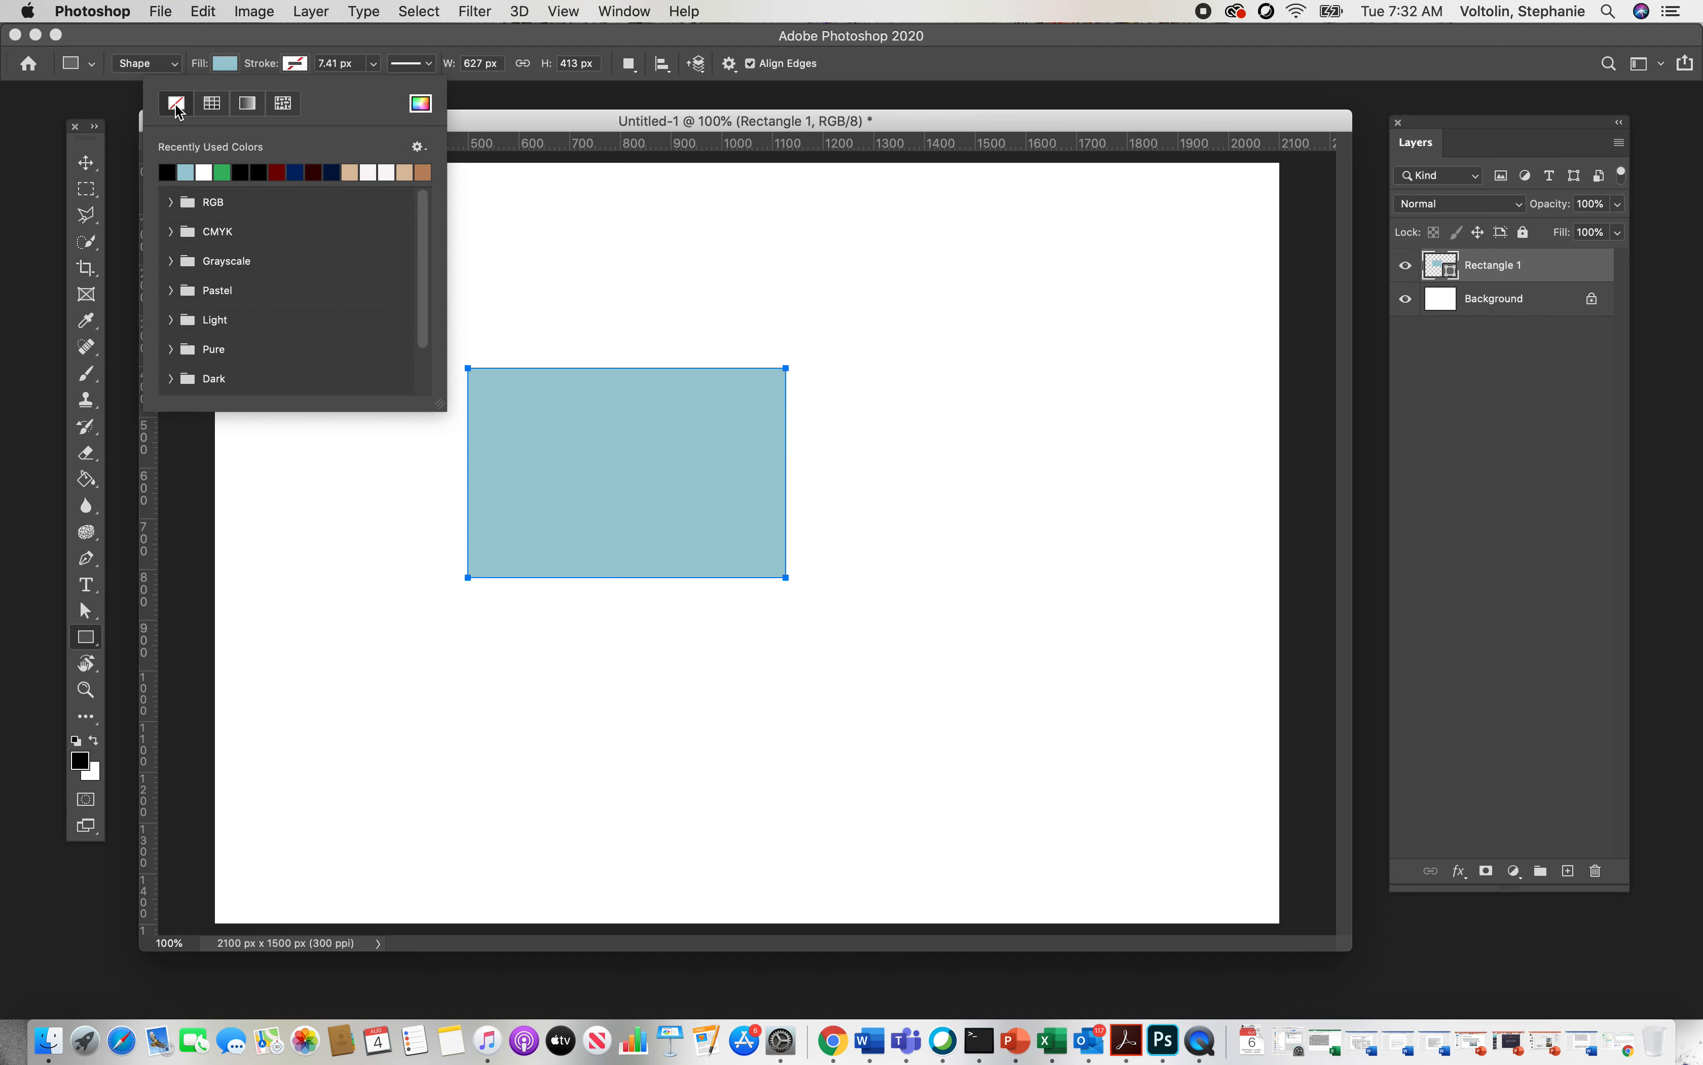
Step: Move the rectangle slightly up and to the right with the Move tool
left_click(98, 168)
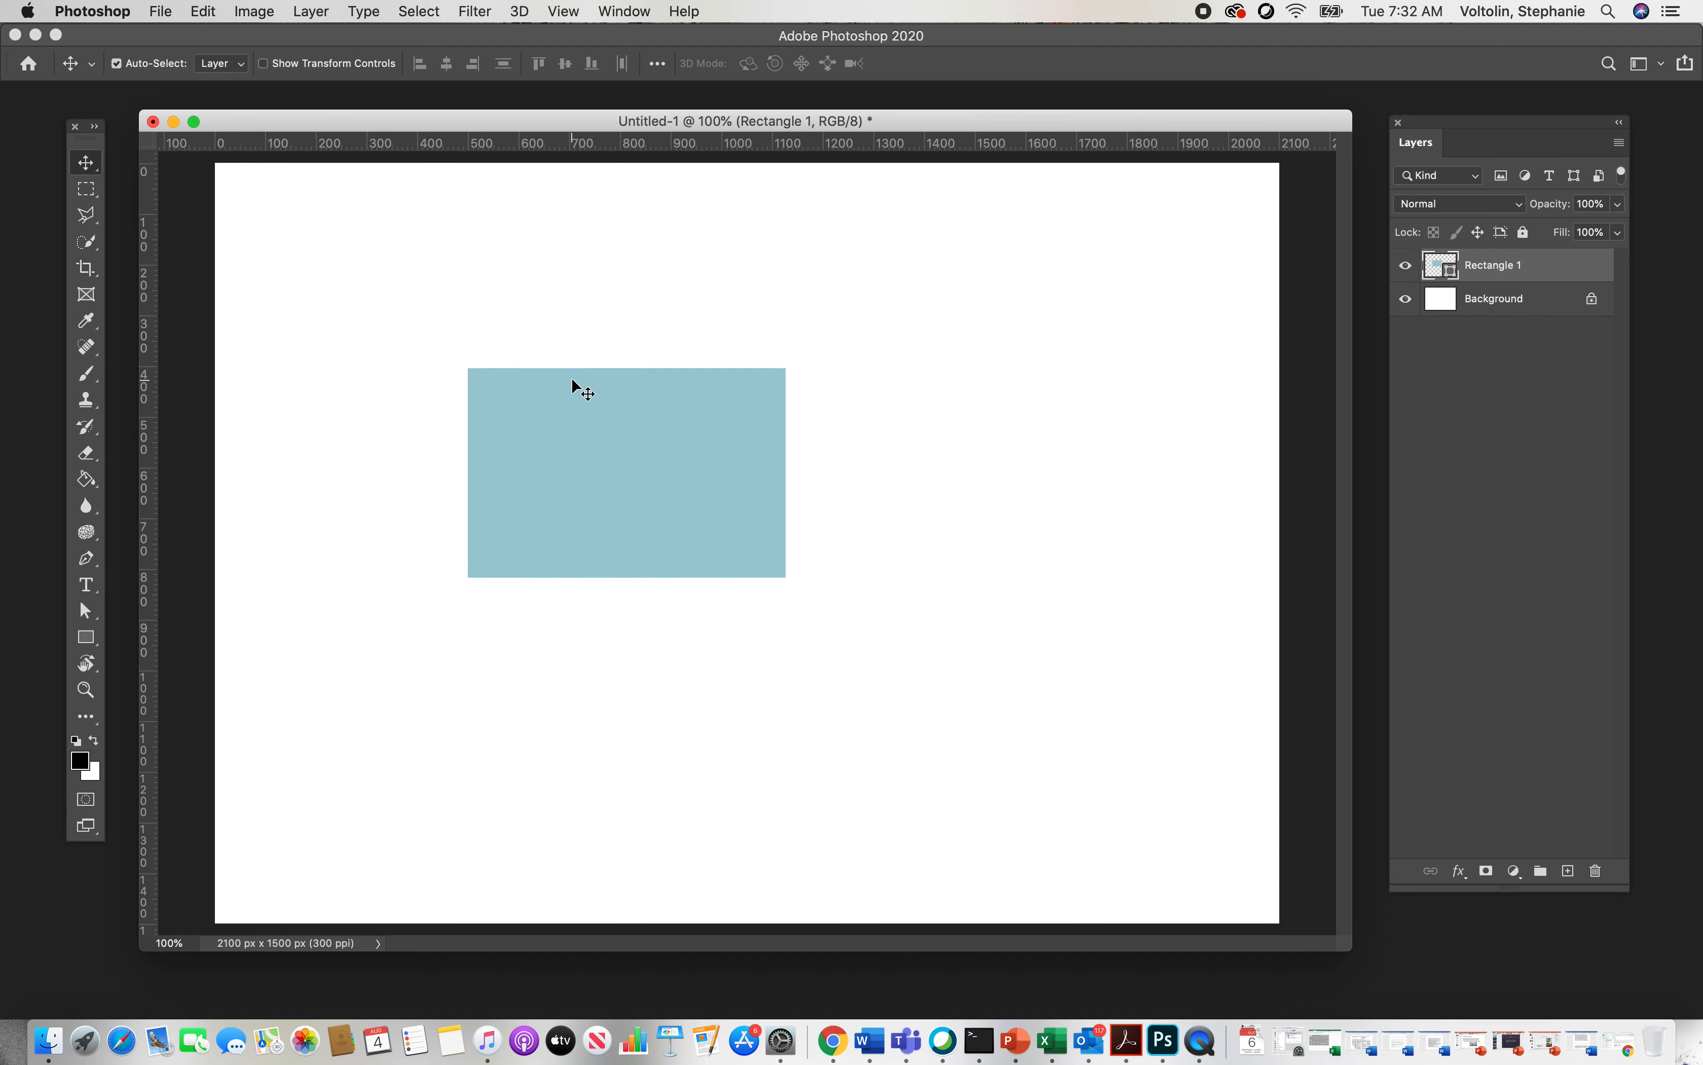
mouse_move(676, 507)
left_mouse_down()
mouse_move(910, 525)
mouse_move(803, 472)
mouse_move(772, 491)
mouse_move(683, 473)
left_mouse_up()
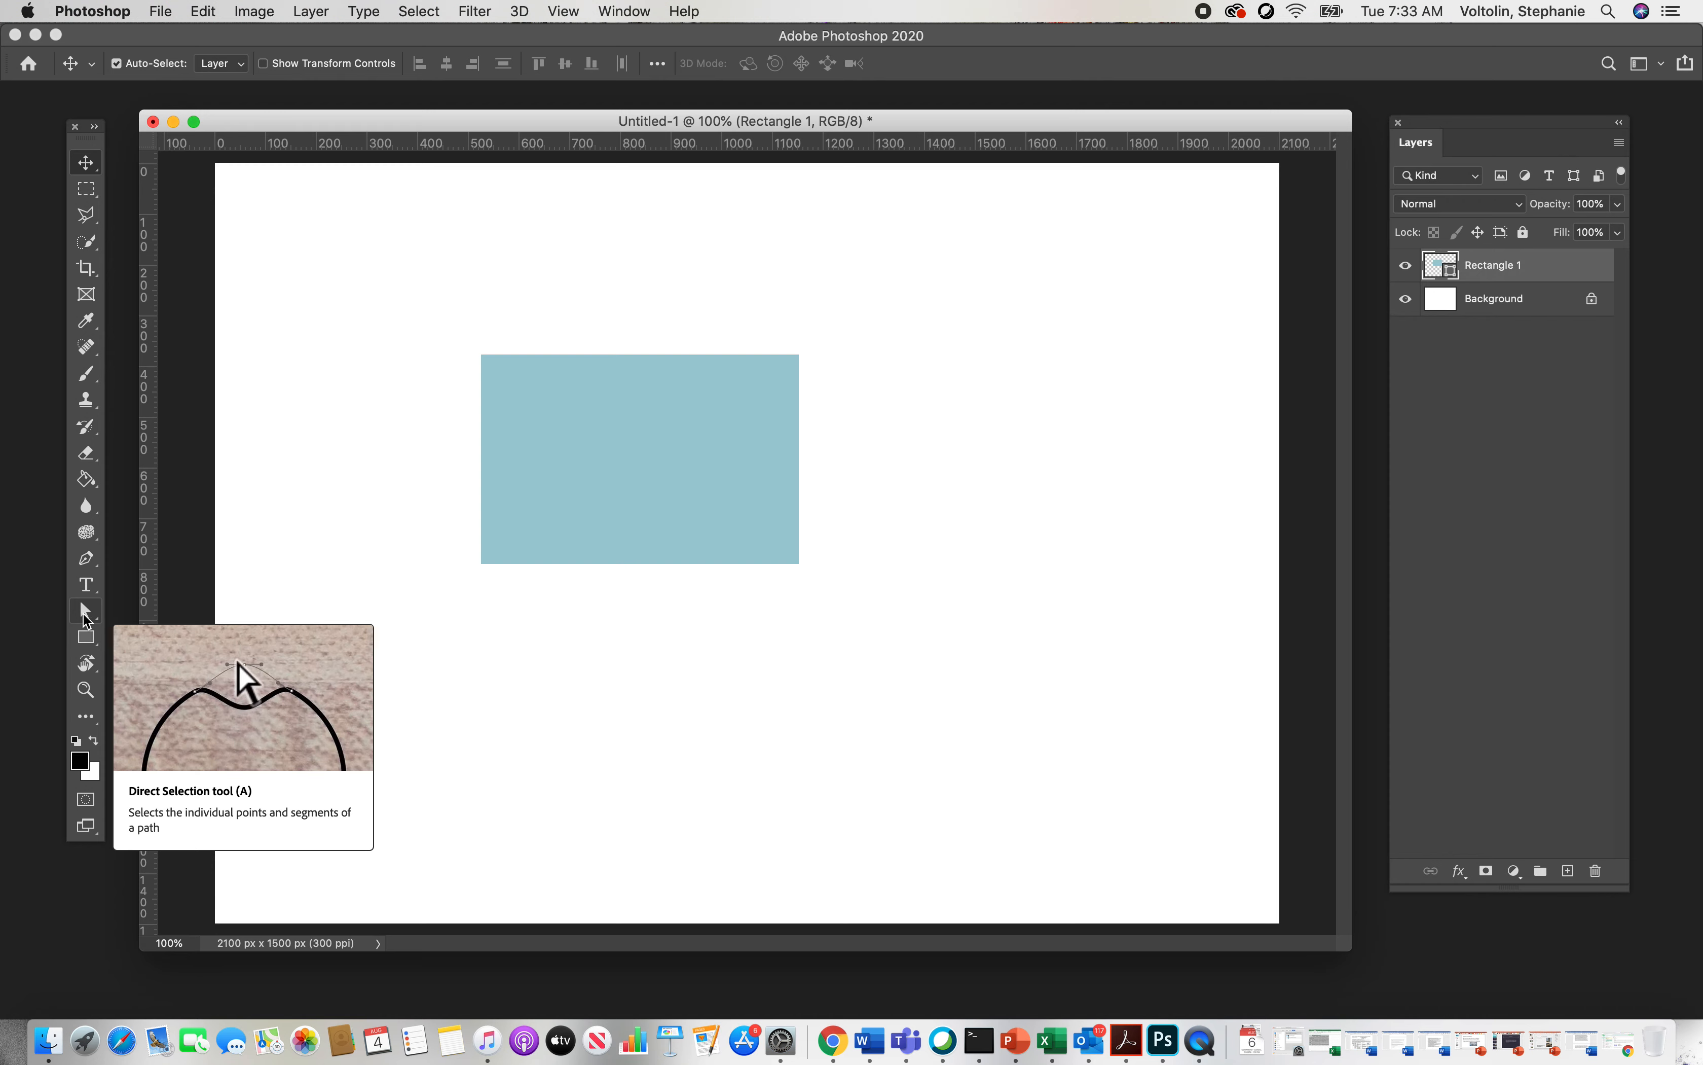
Step: With the Direct Selection tool, drag the rectangle's top-right corner leftward, accepting conversion of the live shape into a path
left_click(85, 612)
left_click_drag(85, 611, 188, 611)
left_click(100, 626)
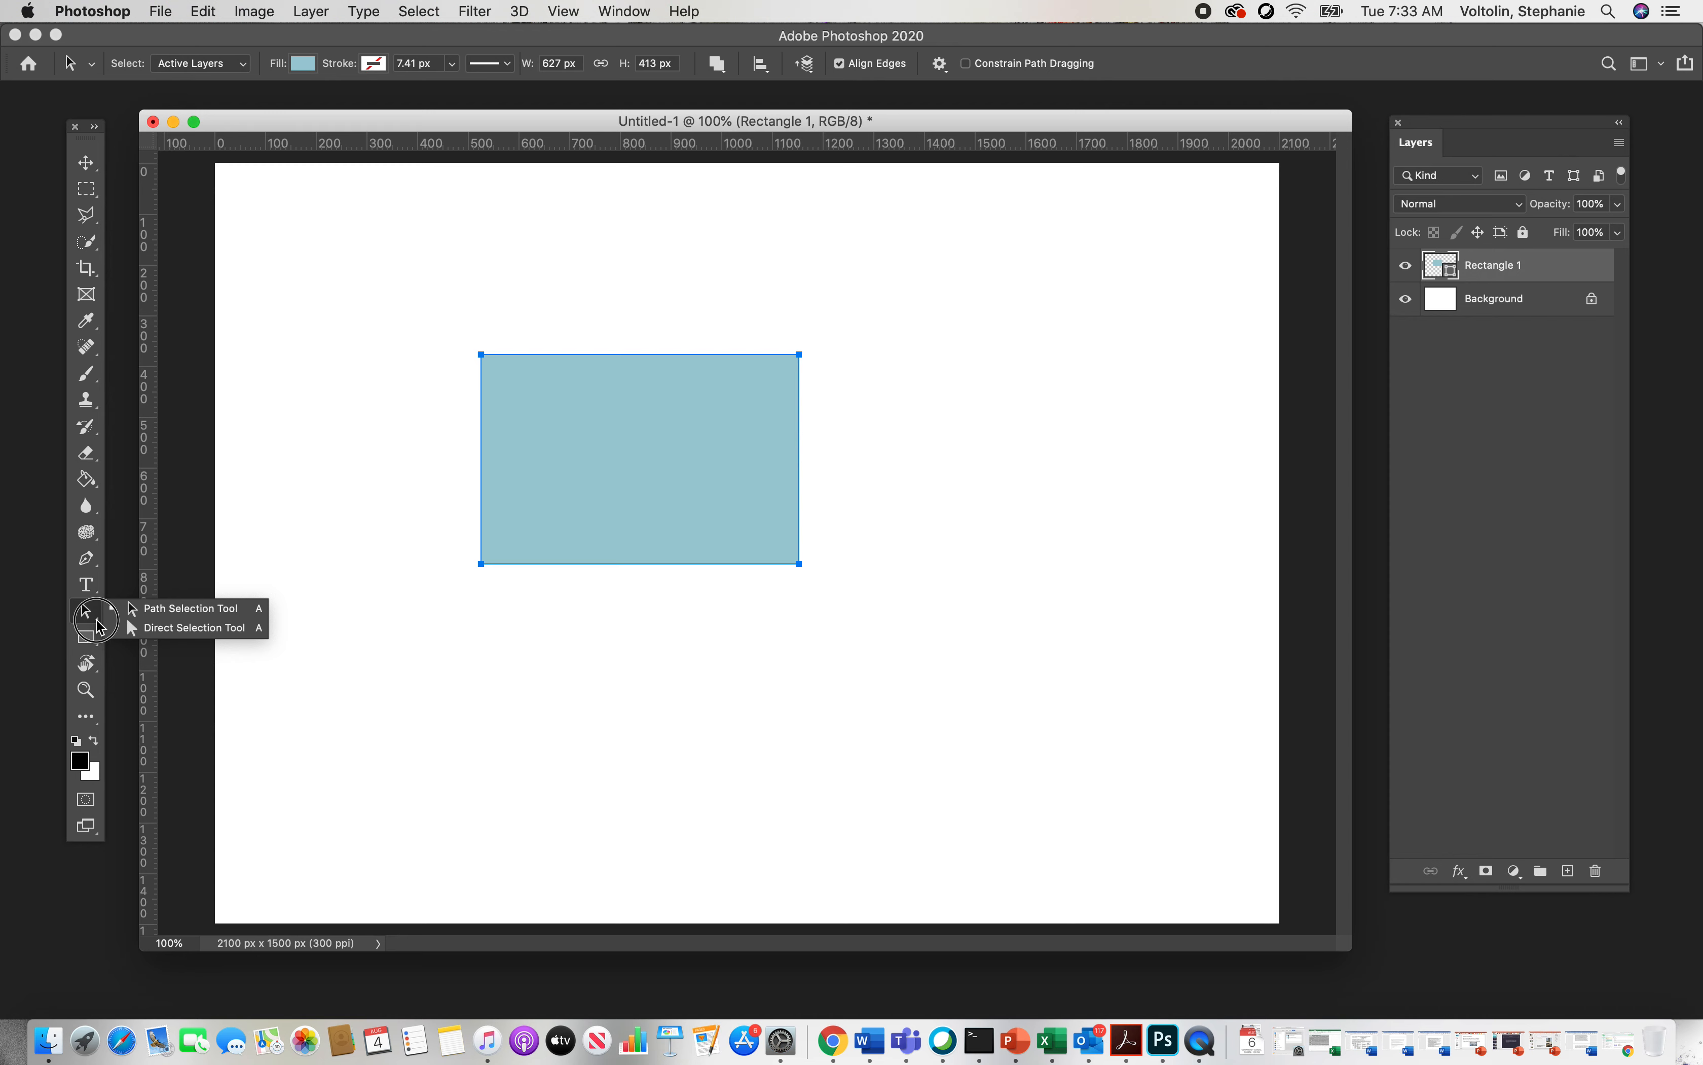
left_click_drag(96, 620, 196, 635)
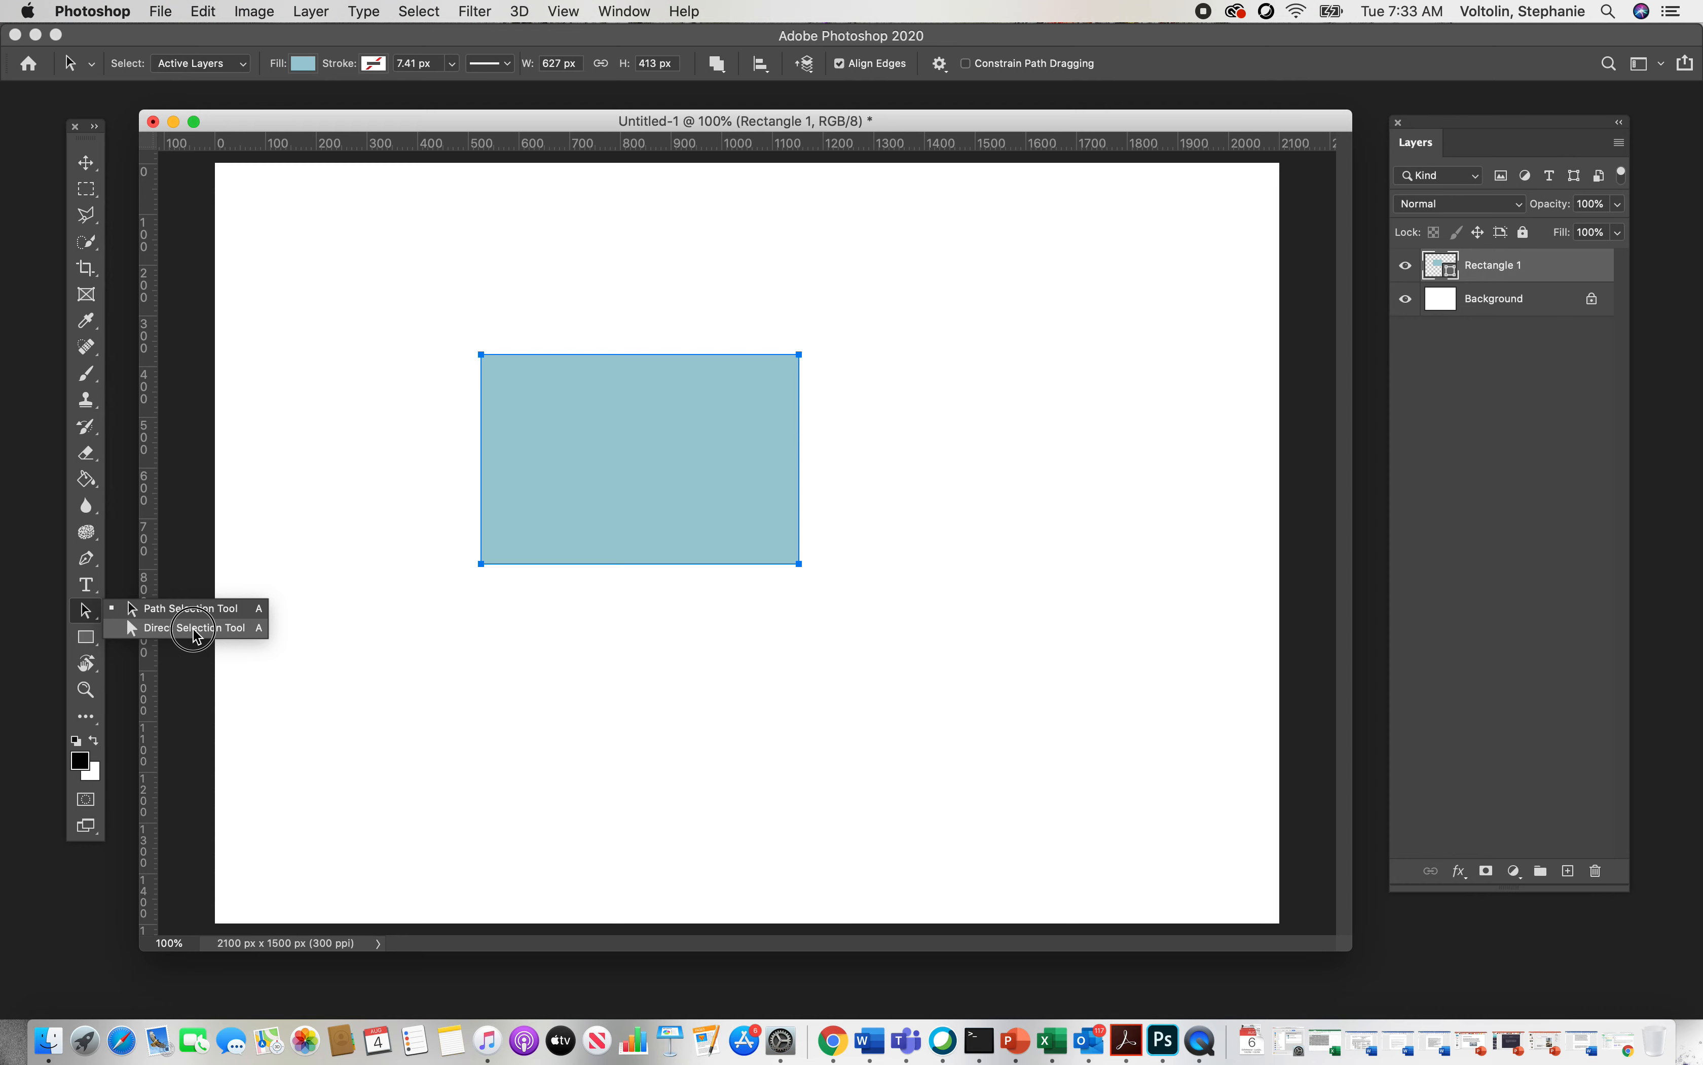
left_click_drag(196, 635, 196, 635)
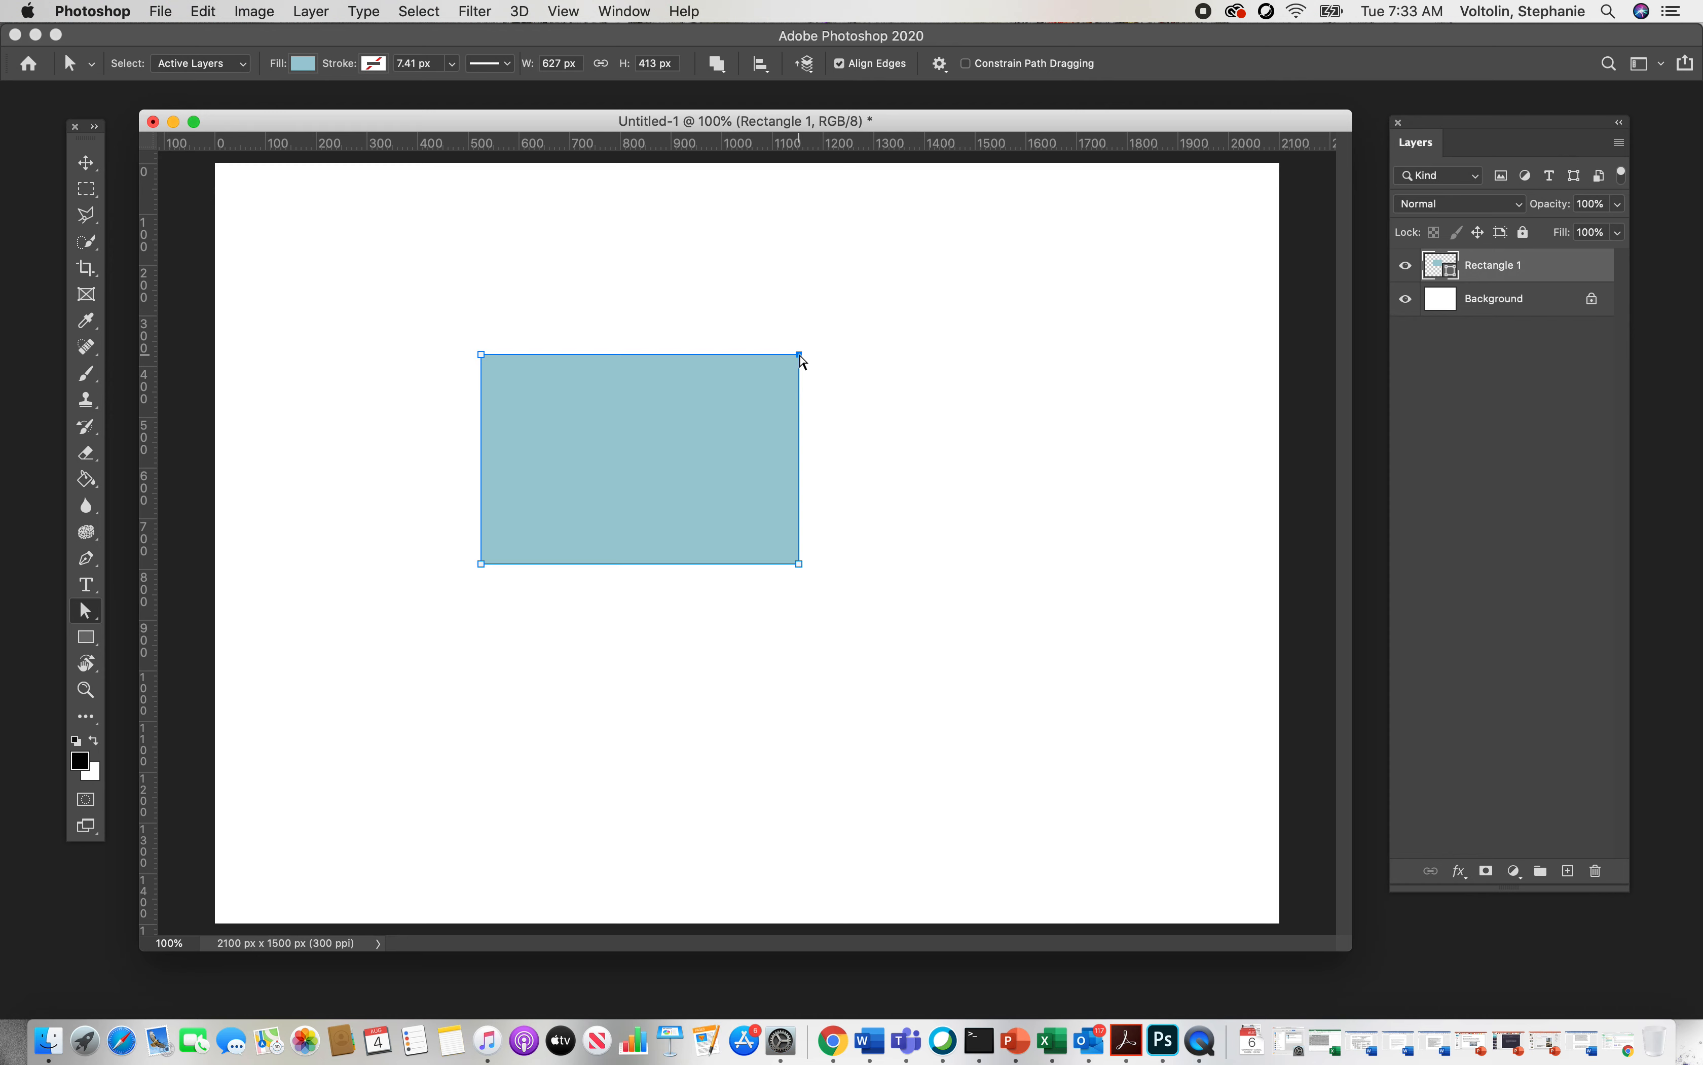
left_click_drag(801, 357, 630, 360)
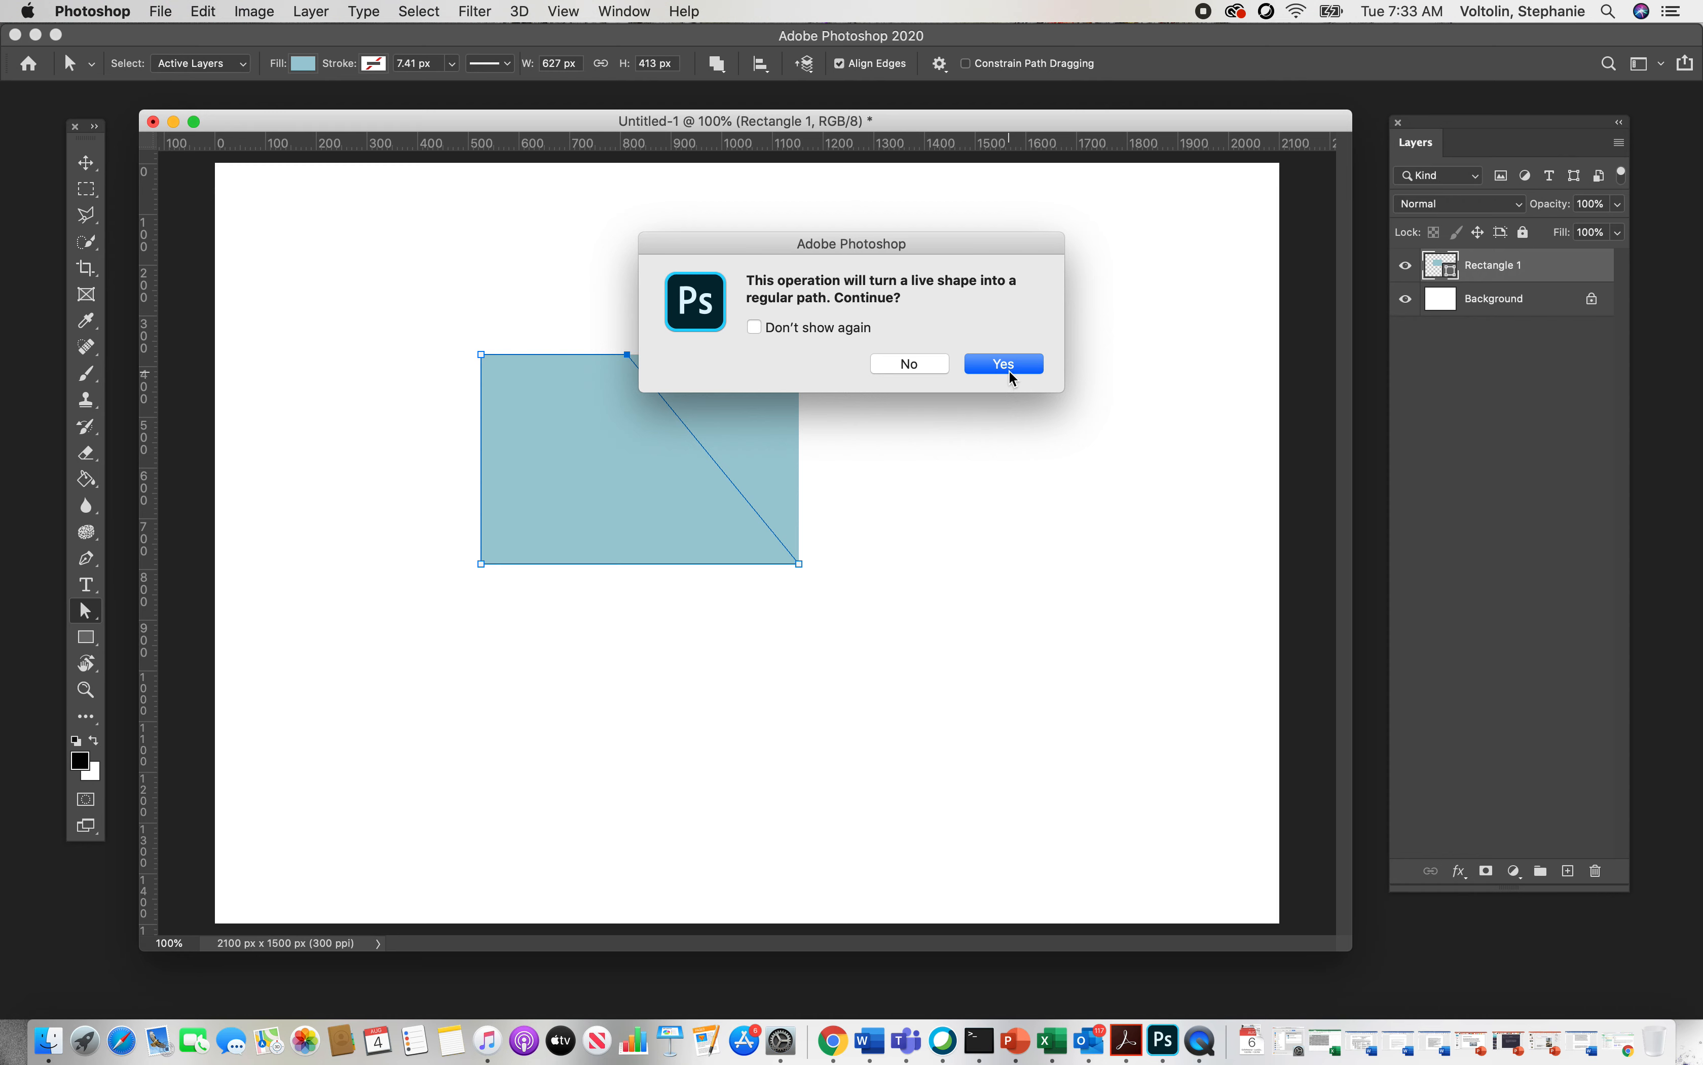
left_click(1012, 369)
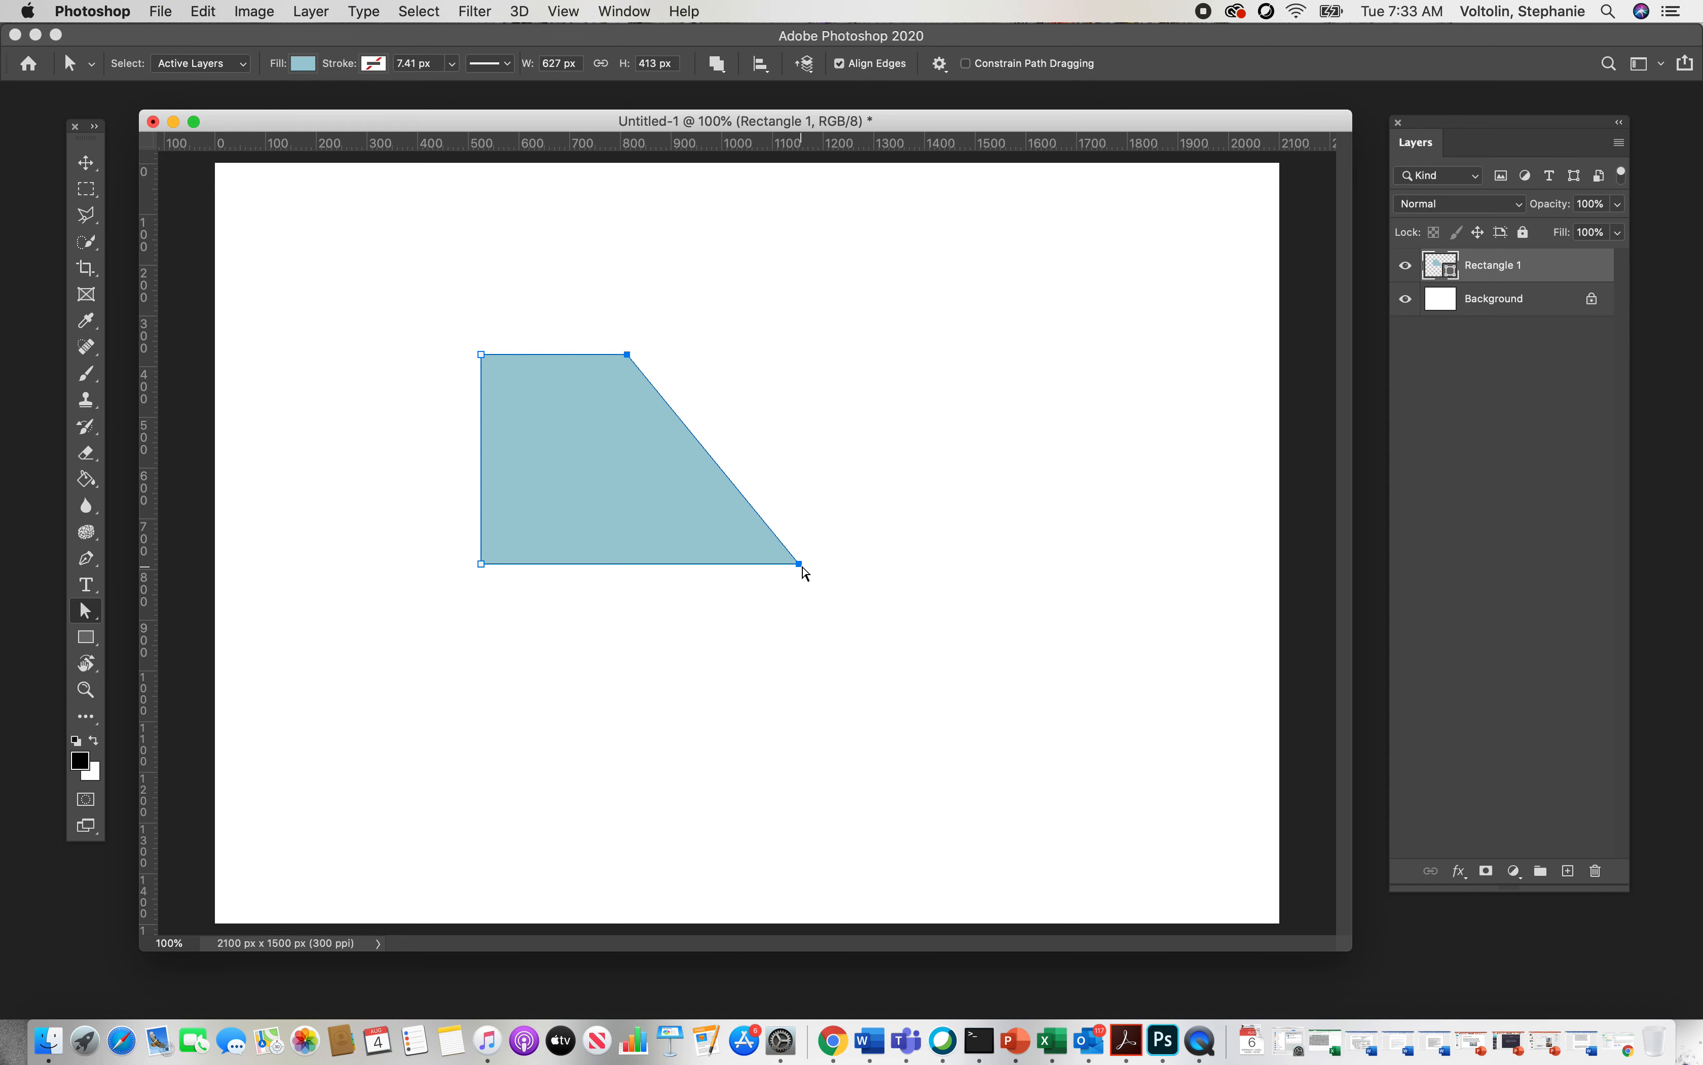
Step: Drag the bottom-right corner down and left, and the bottom-left corner out to the left
left_click(802, 567)
left_click_drag(803, 567, 739, 641)
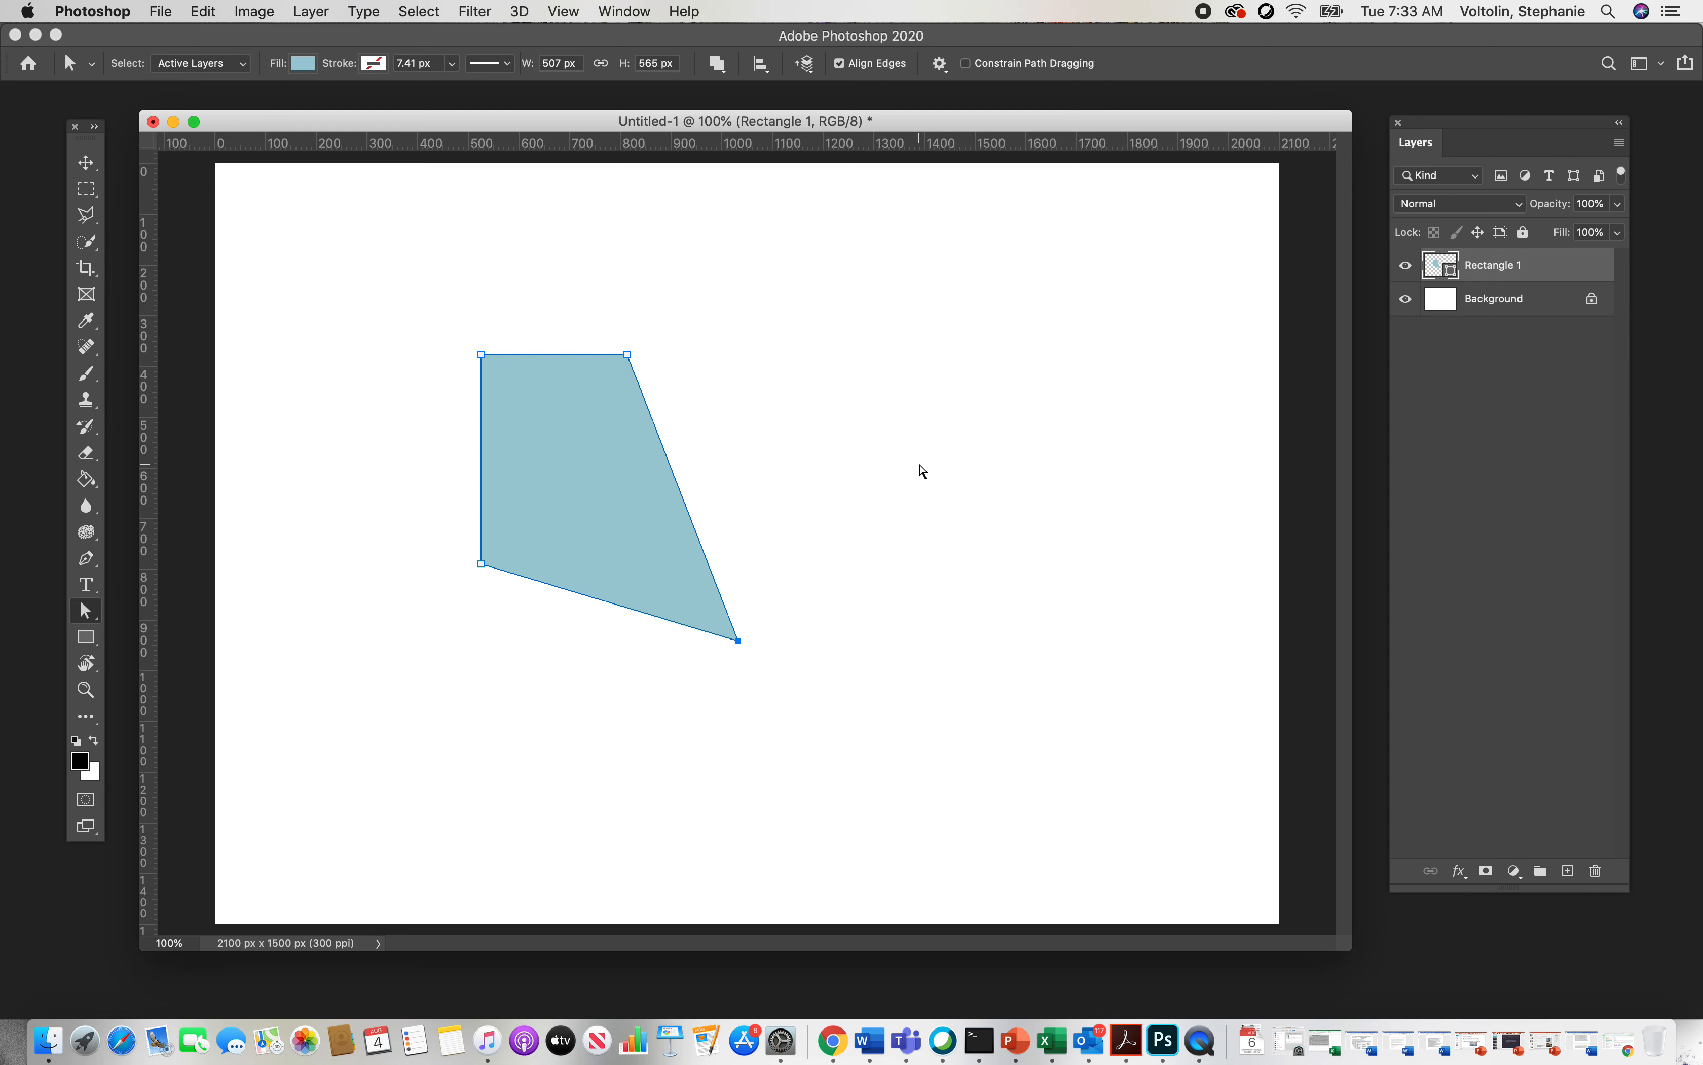
left_click_drag(482, 565, 382, 566)
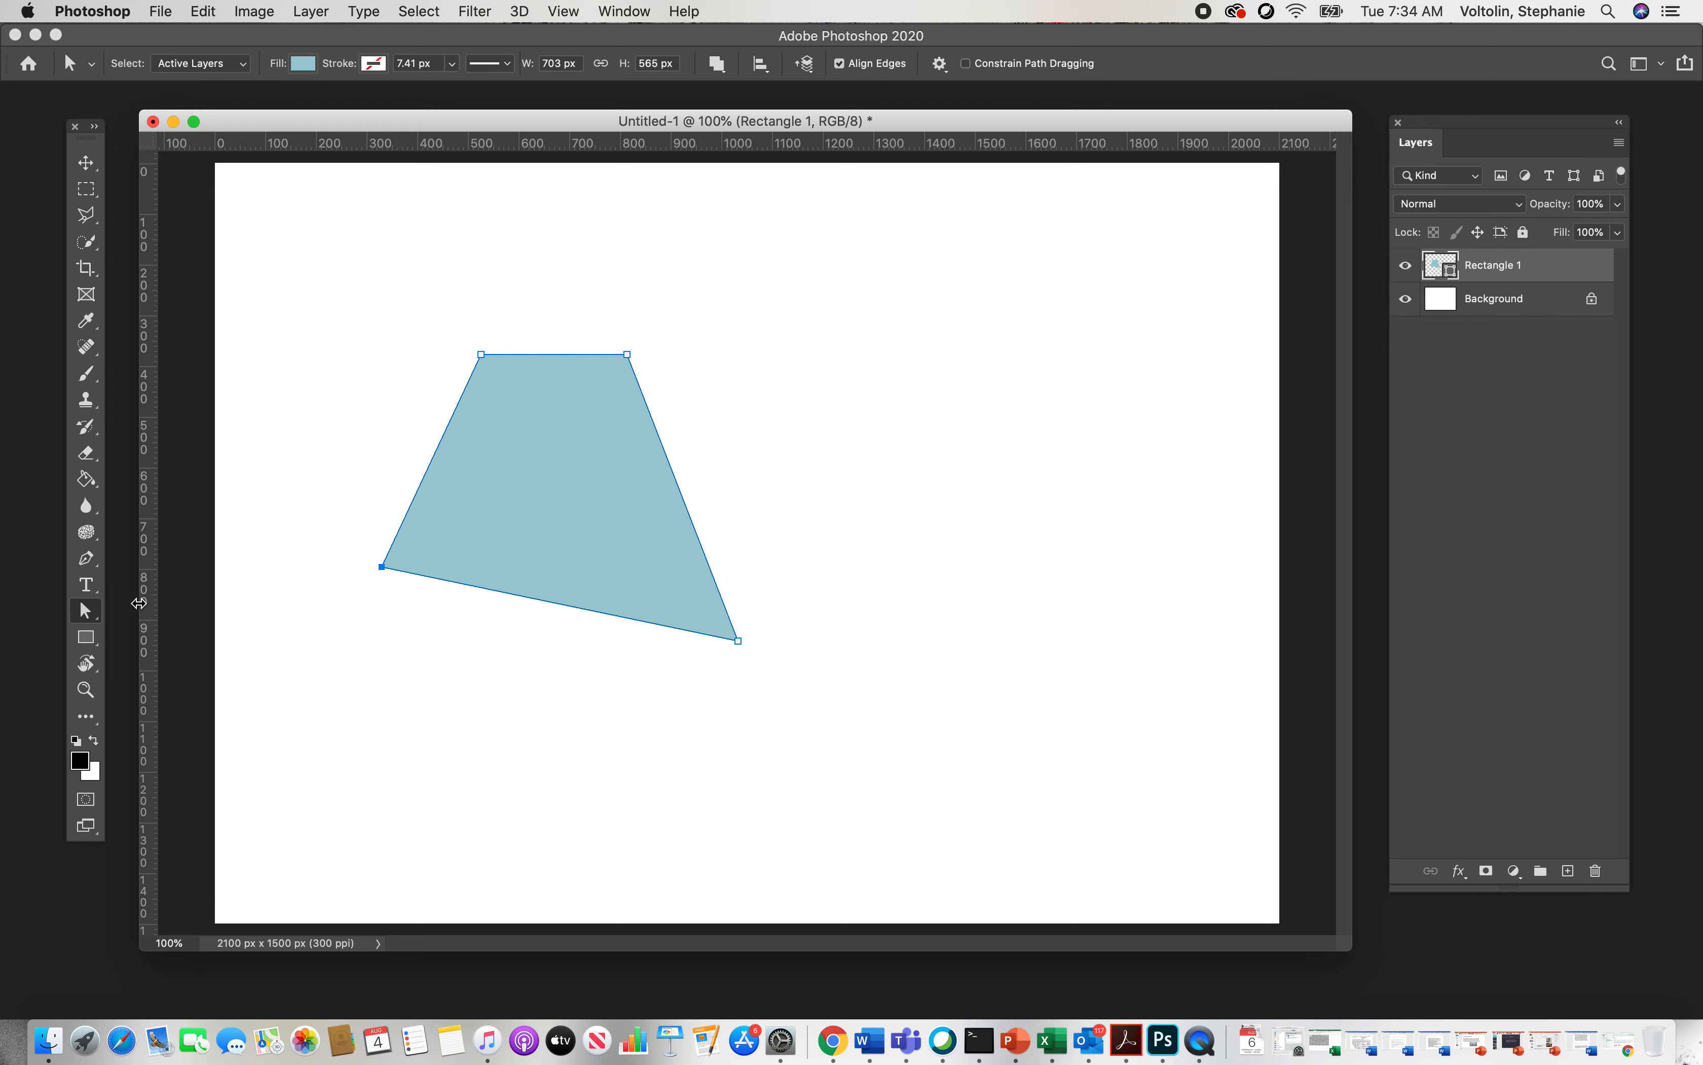
Step: Switch to the Path Selection tool and move the whole shape to the right
left_click_drag(99, 616, 209, 617)
left_click_drag(737, 639, 860, 635)
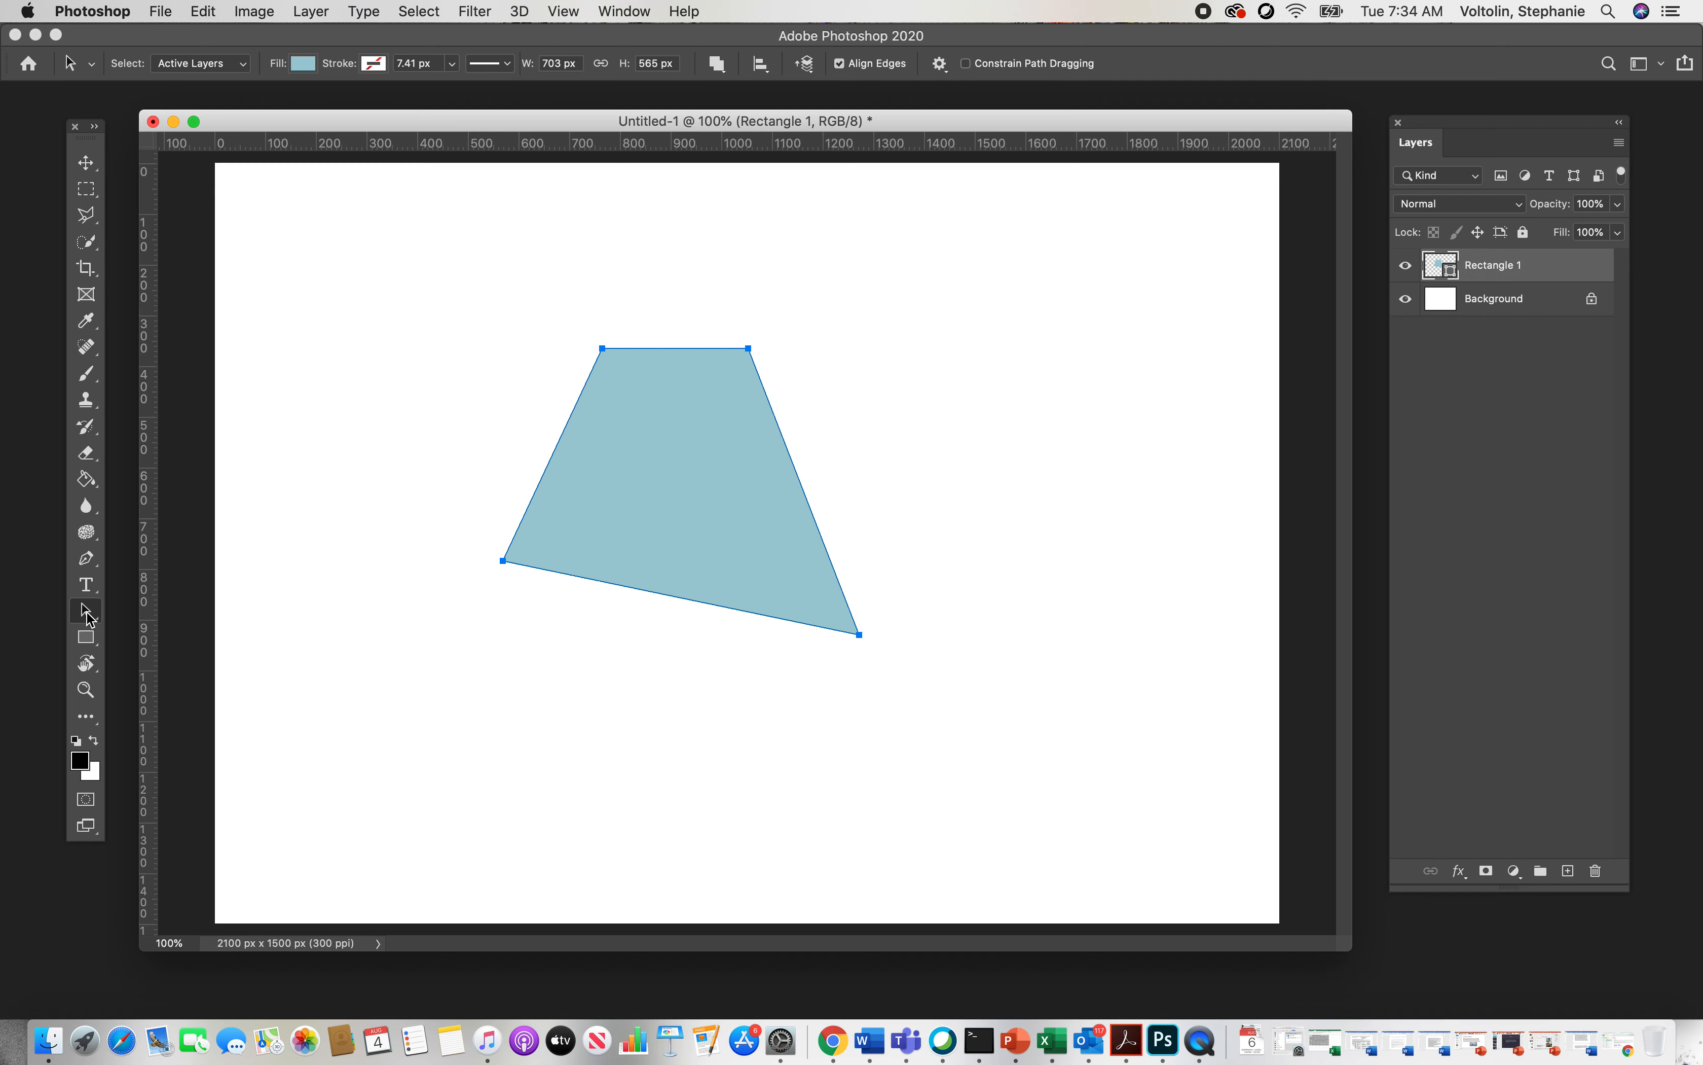
Step: With the Direct Selection tool, drag the top-right corner up and to the right
left_click_drag(85, 611, 173, 640)
left_click(850, 389)
left_click(751, 361)
left_click(749, 349)
left_click_drag(748, 349, 824, 289)
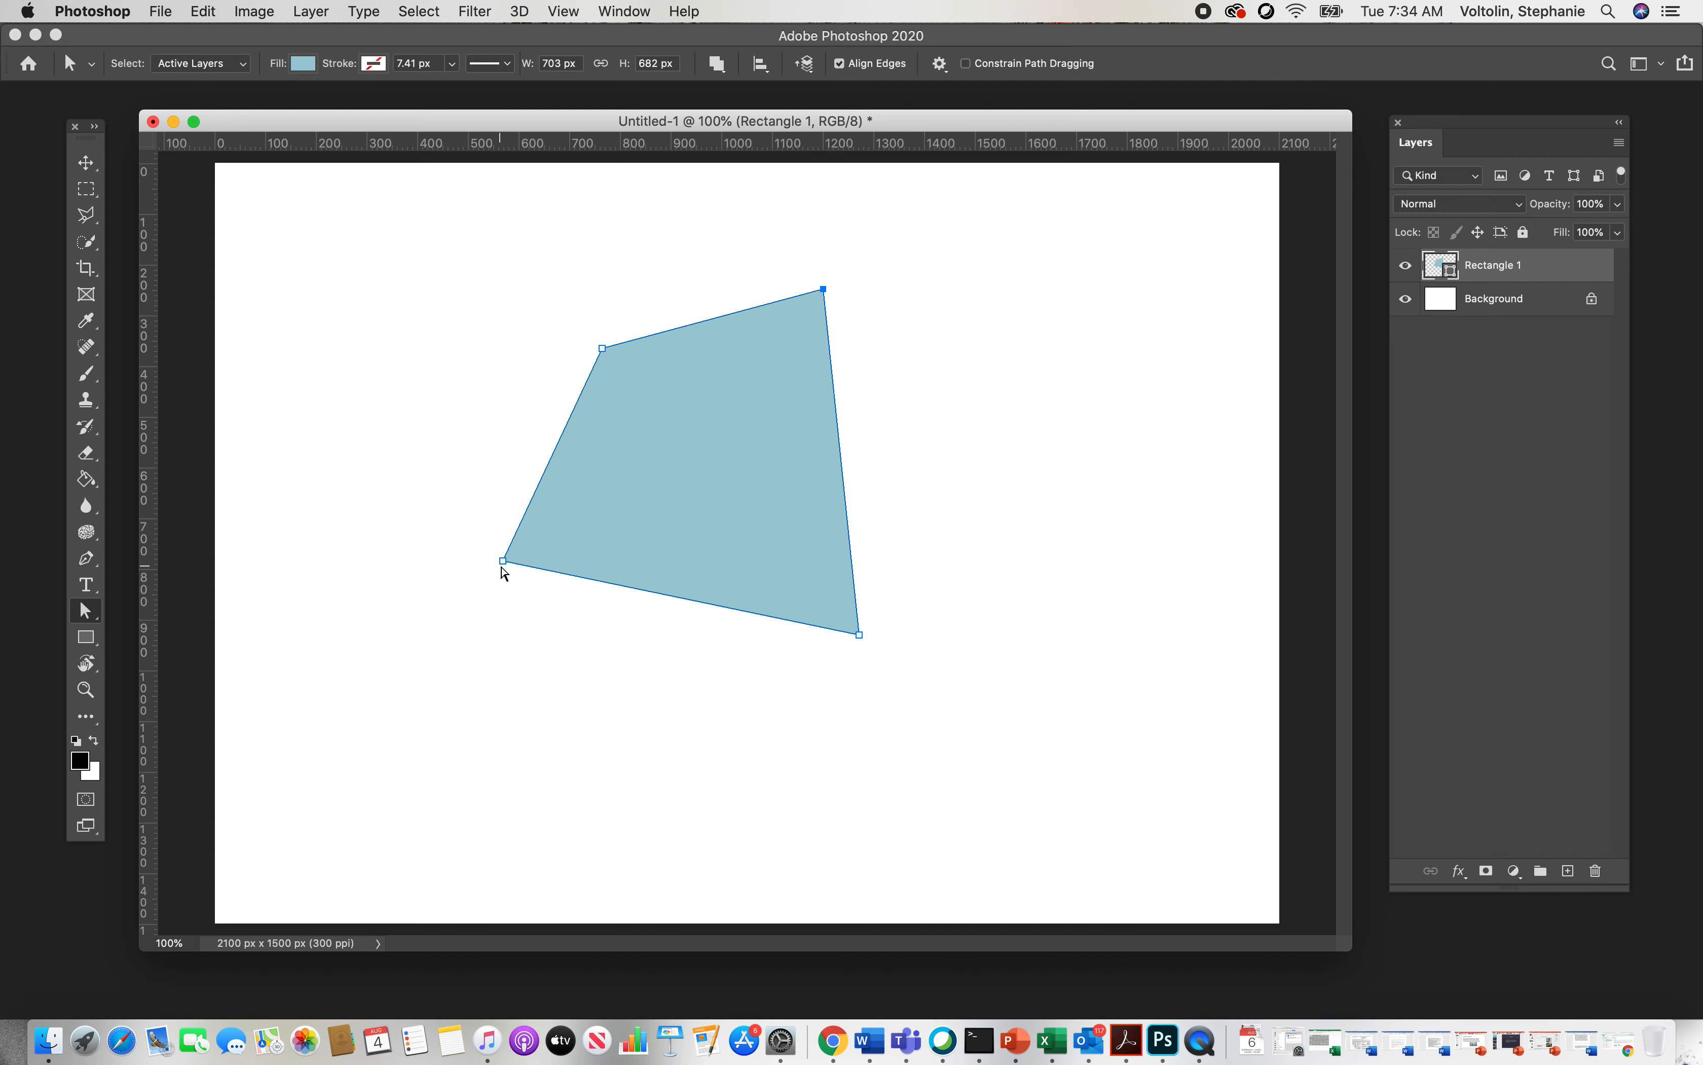
Step: Deselect the path so the anchor points are hidden
left_click(84, 161)
left_click(87, 188)
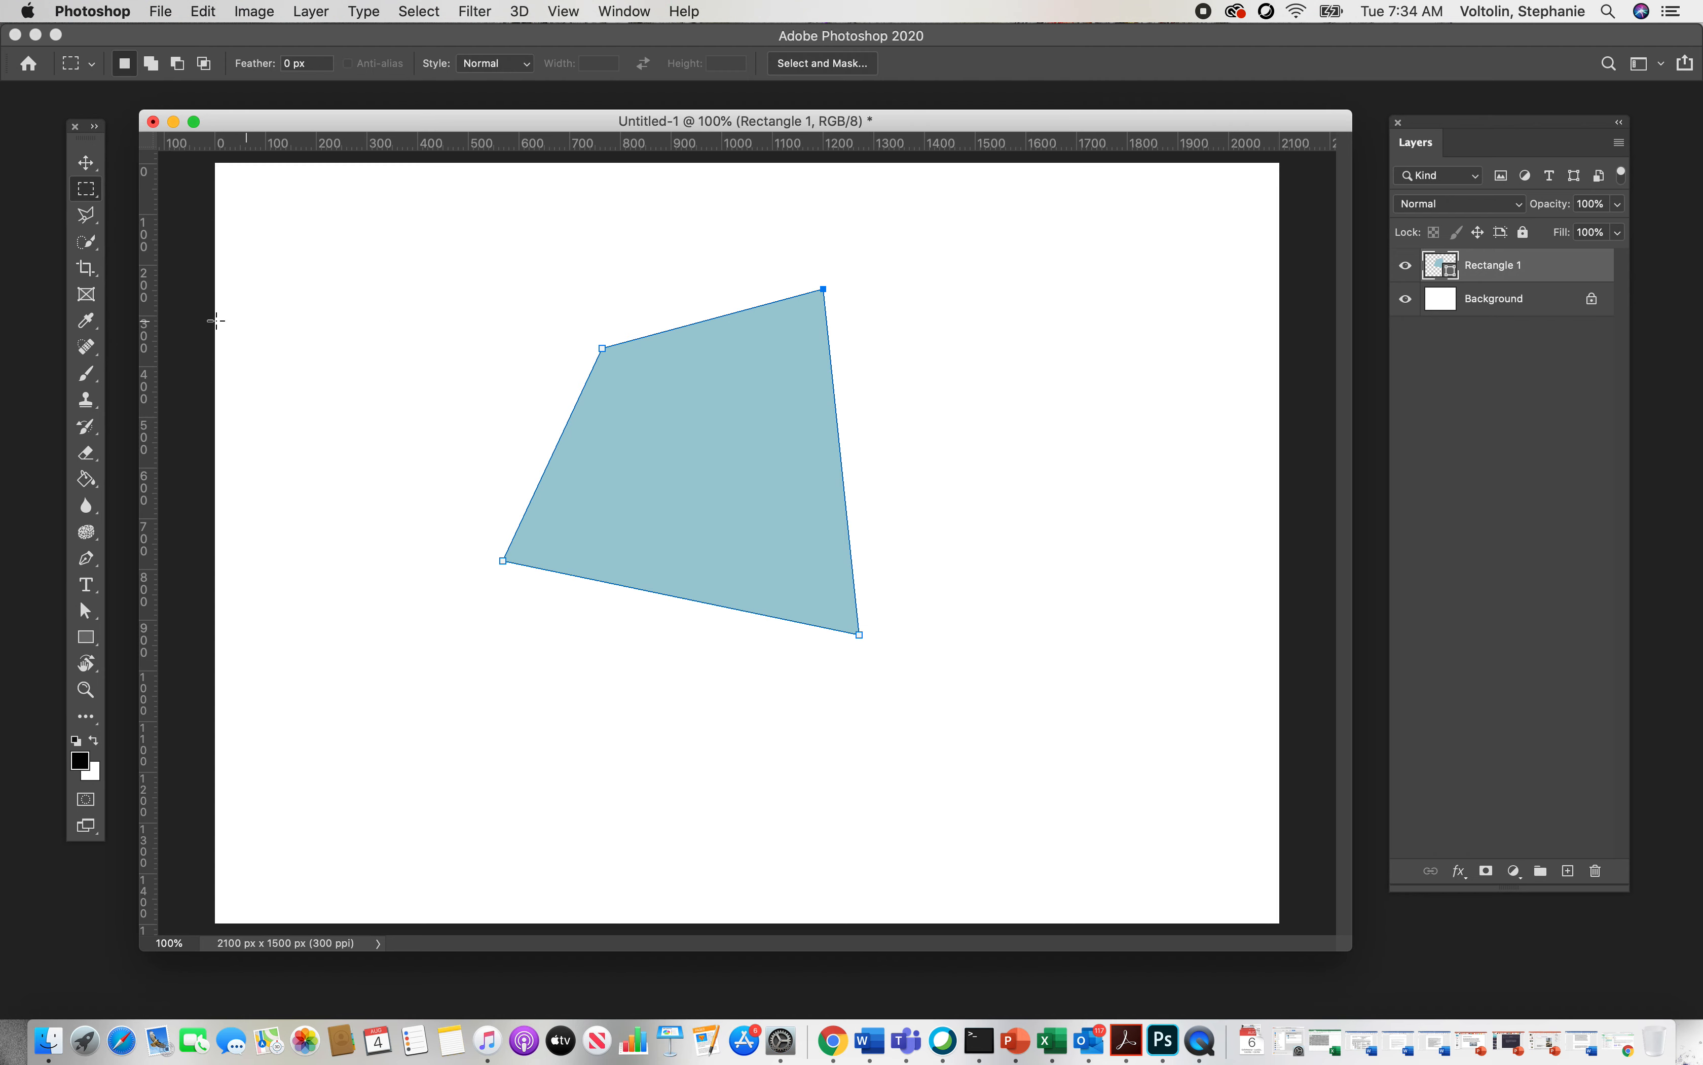
left_click_drag(85, 611, 129, 628)
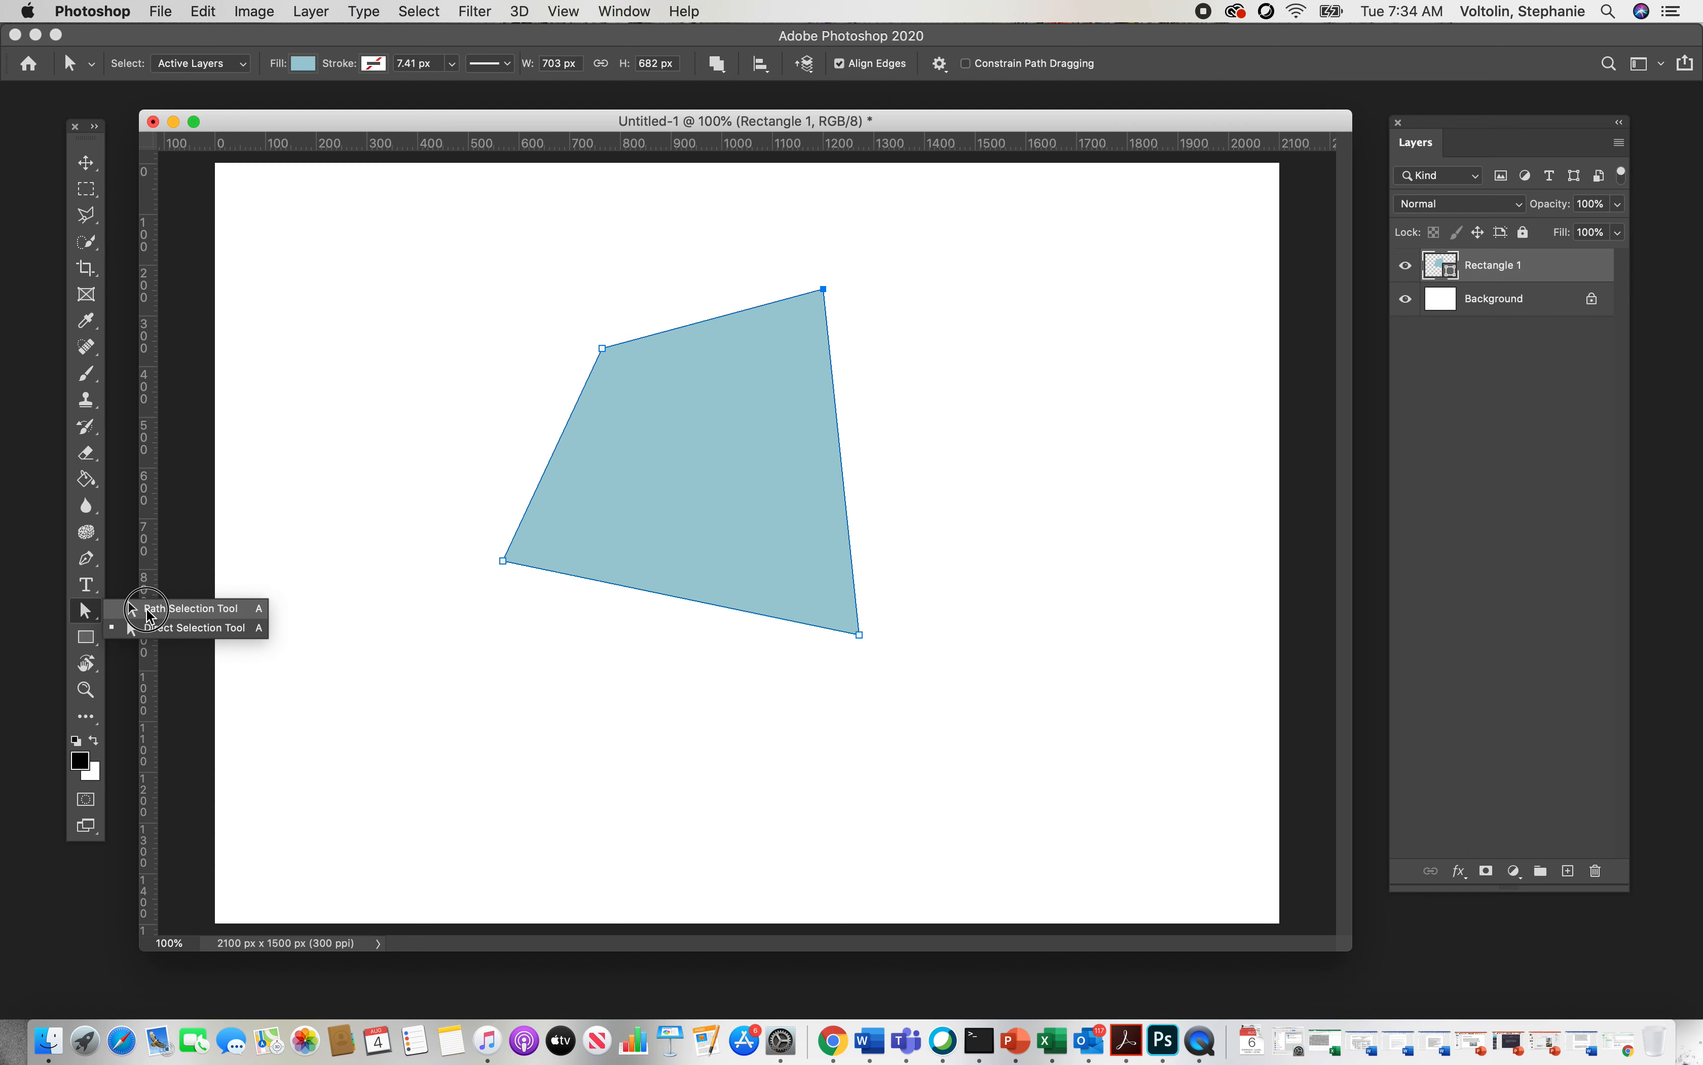
left_click(342, 542)
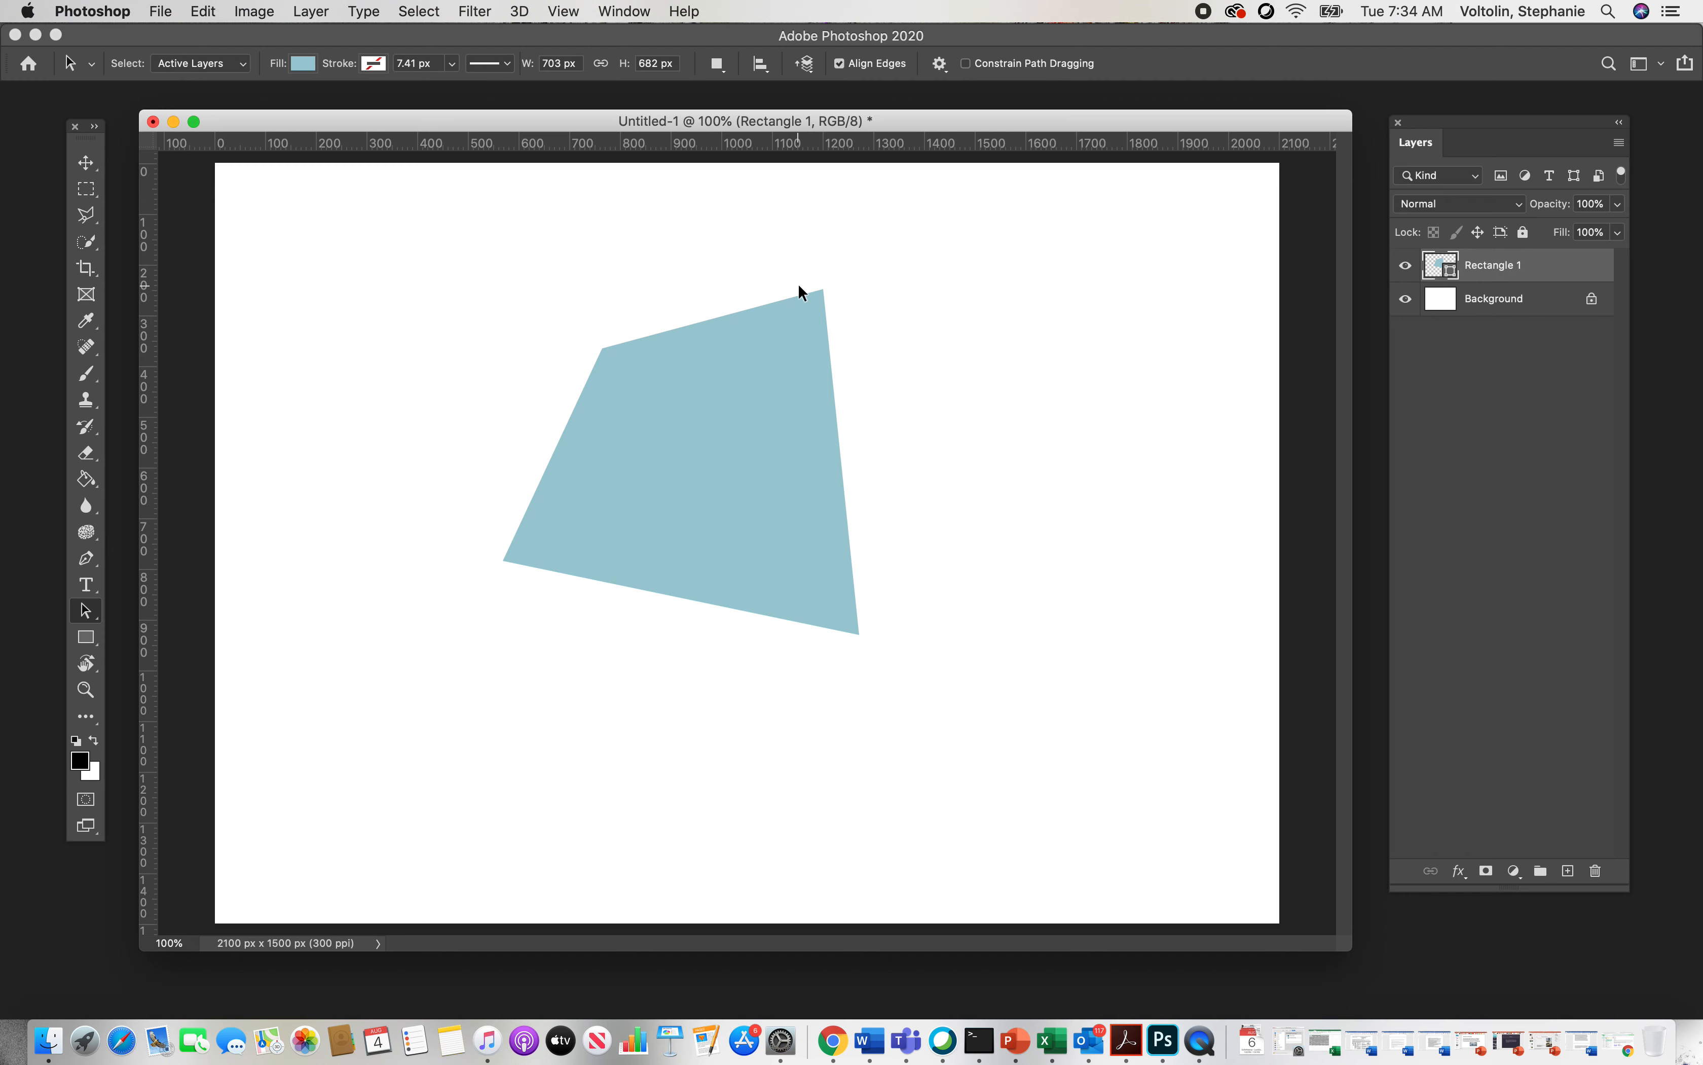
Step: Switch to the Ellipse tool from the shape tools group
left_click(96, 161)
left_click(86, 637)
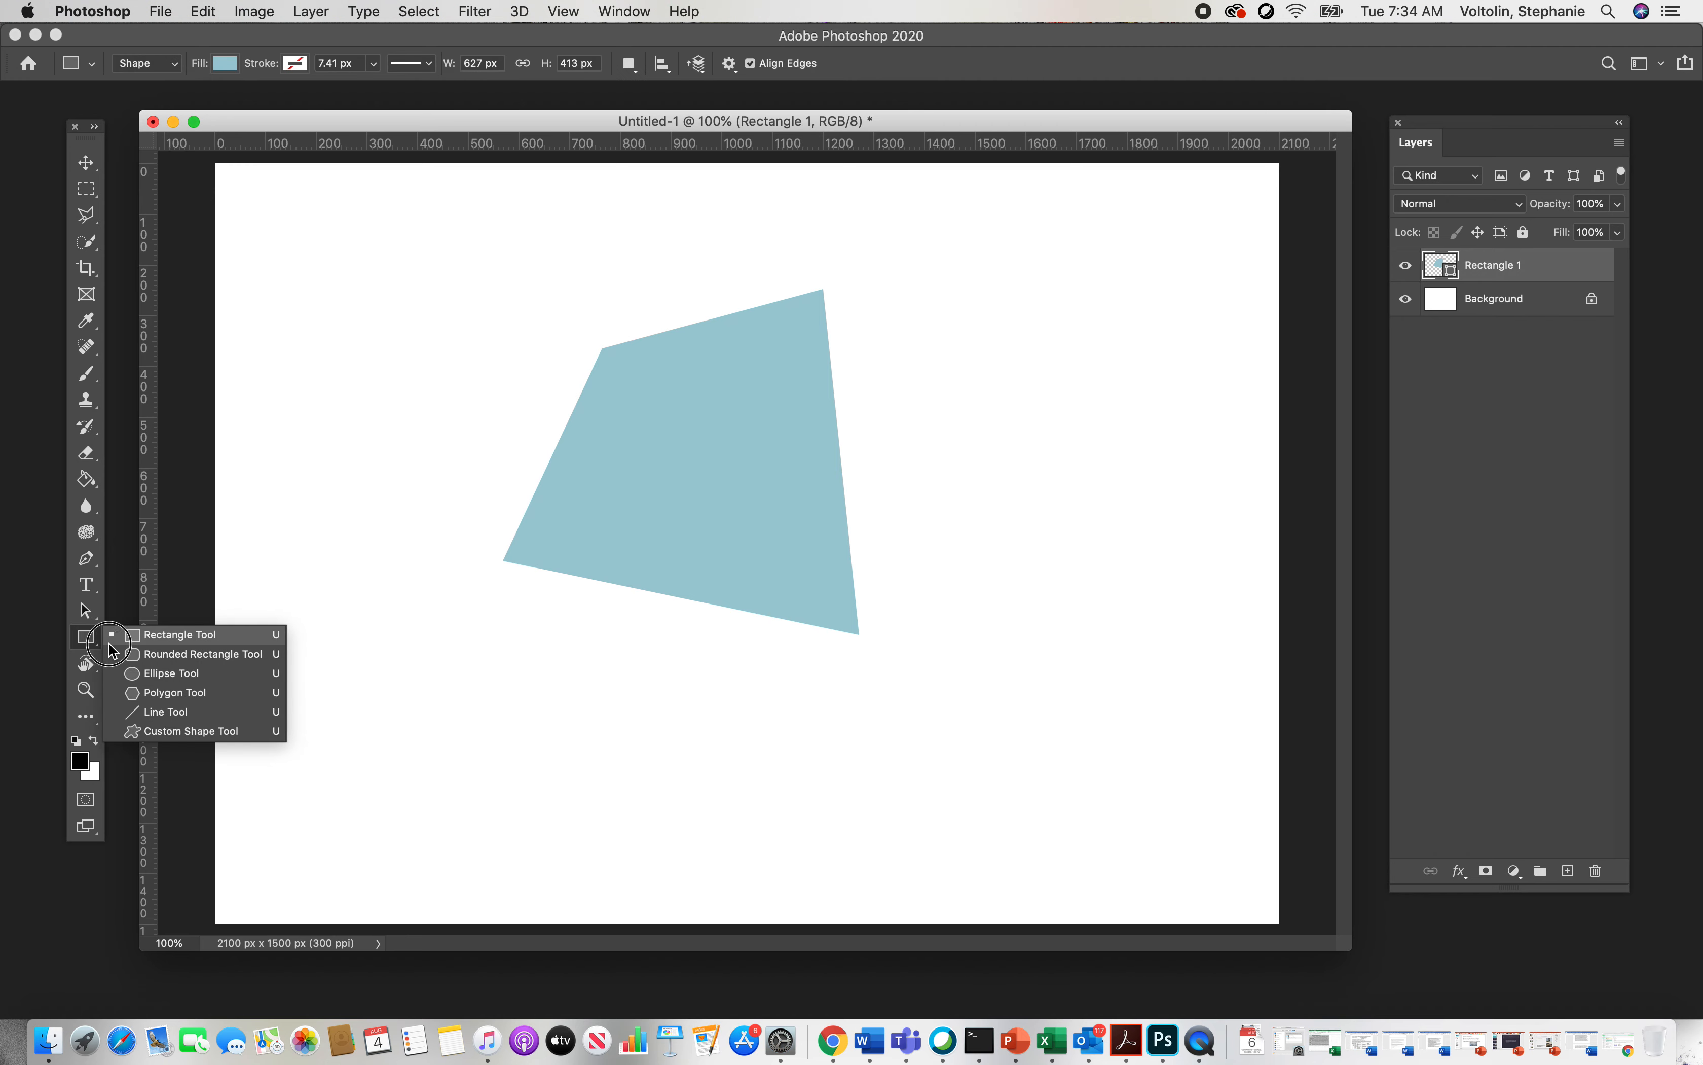
left_click(172, 673)
Step: Try a green fill on the selected quadrilateral with the color picker, and restore its light blue fill
left_click(225, 63)
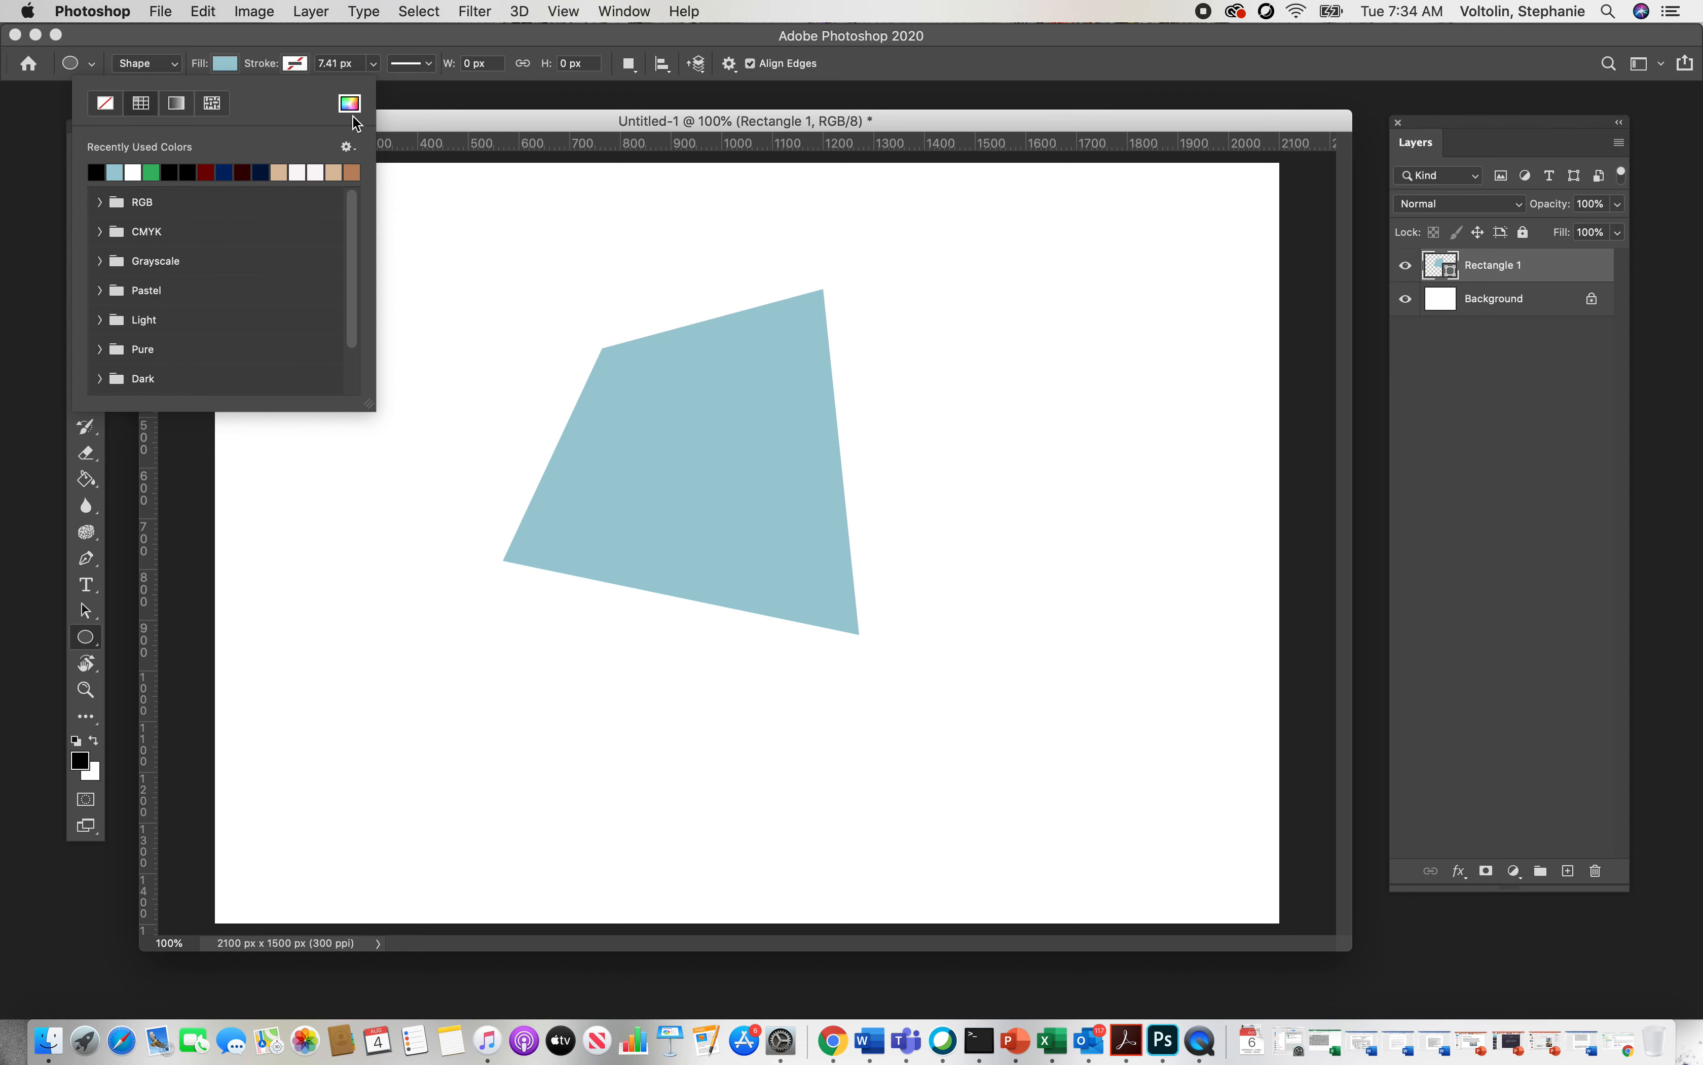
left_click(350, 104)
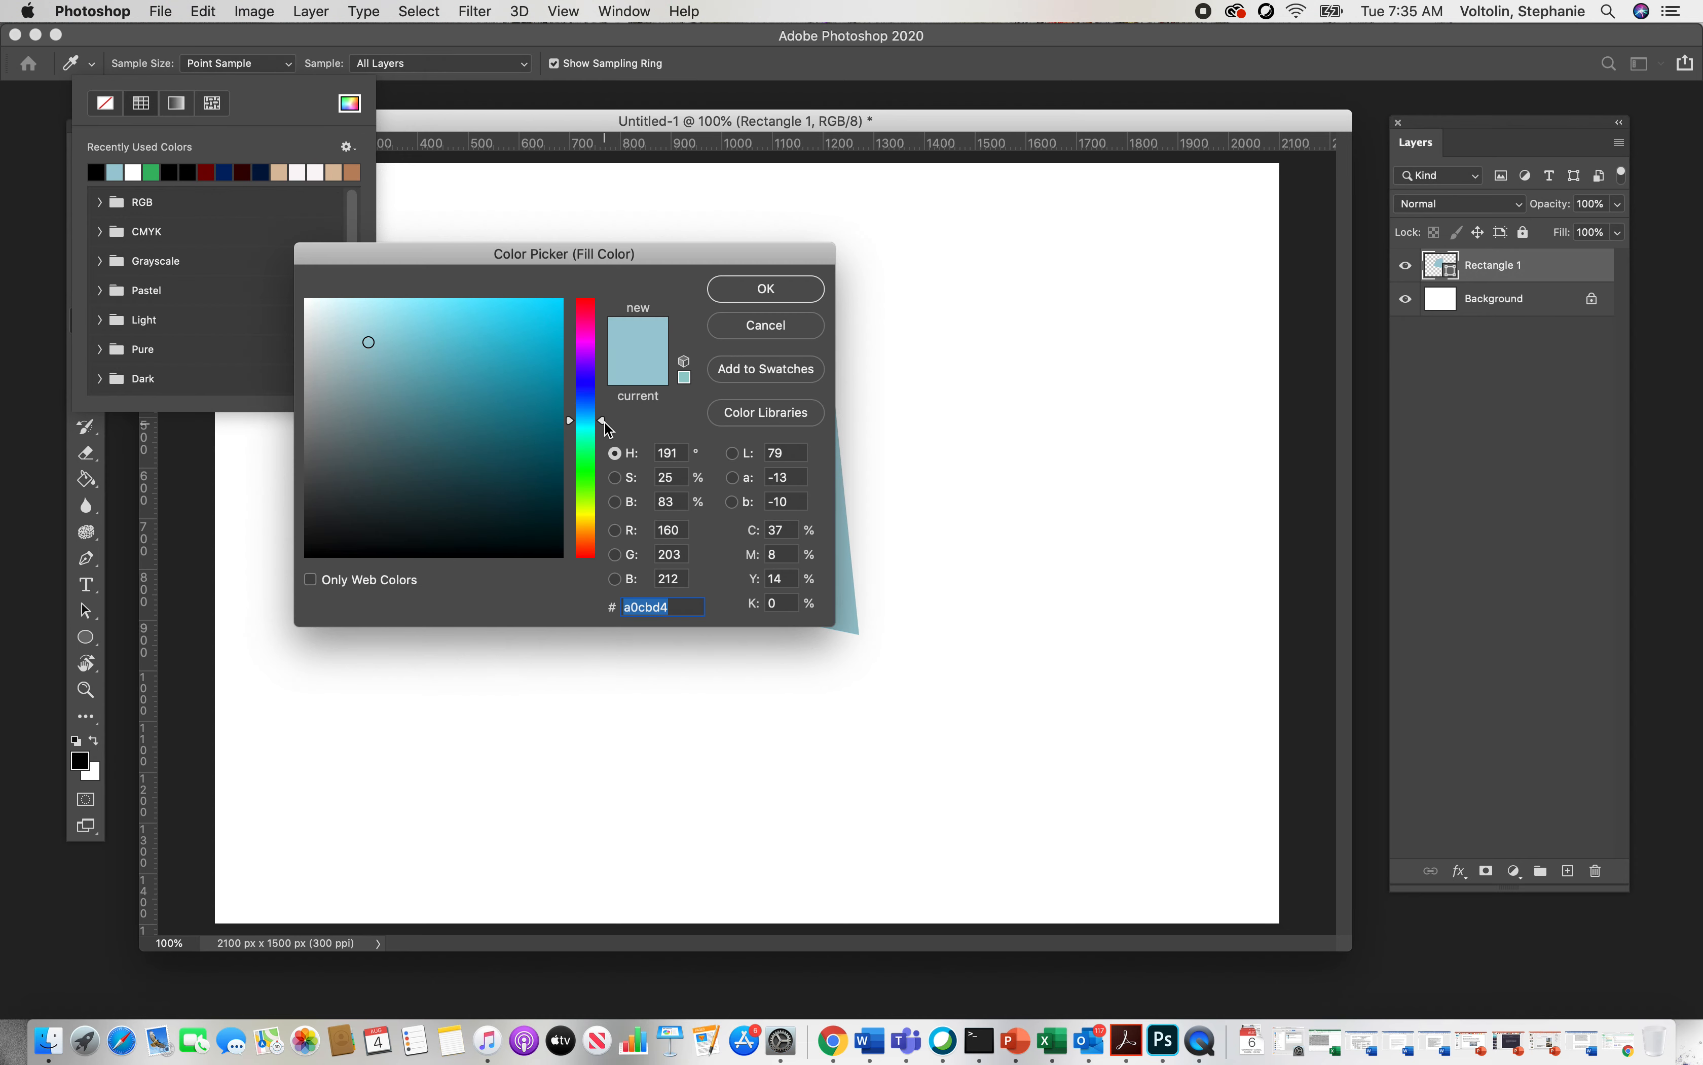
left_click_drag(604, 422, 603, 470)
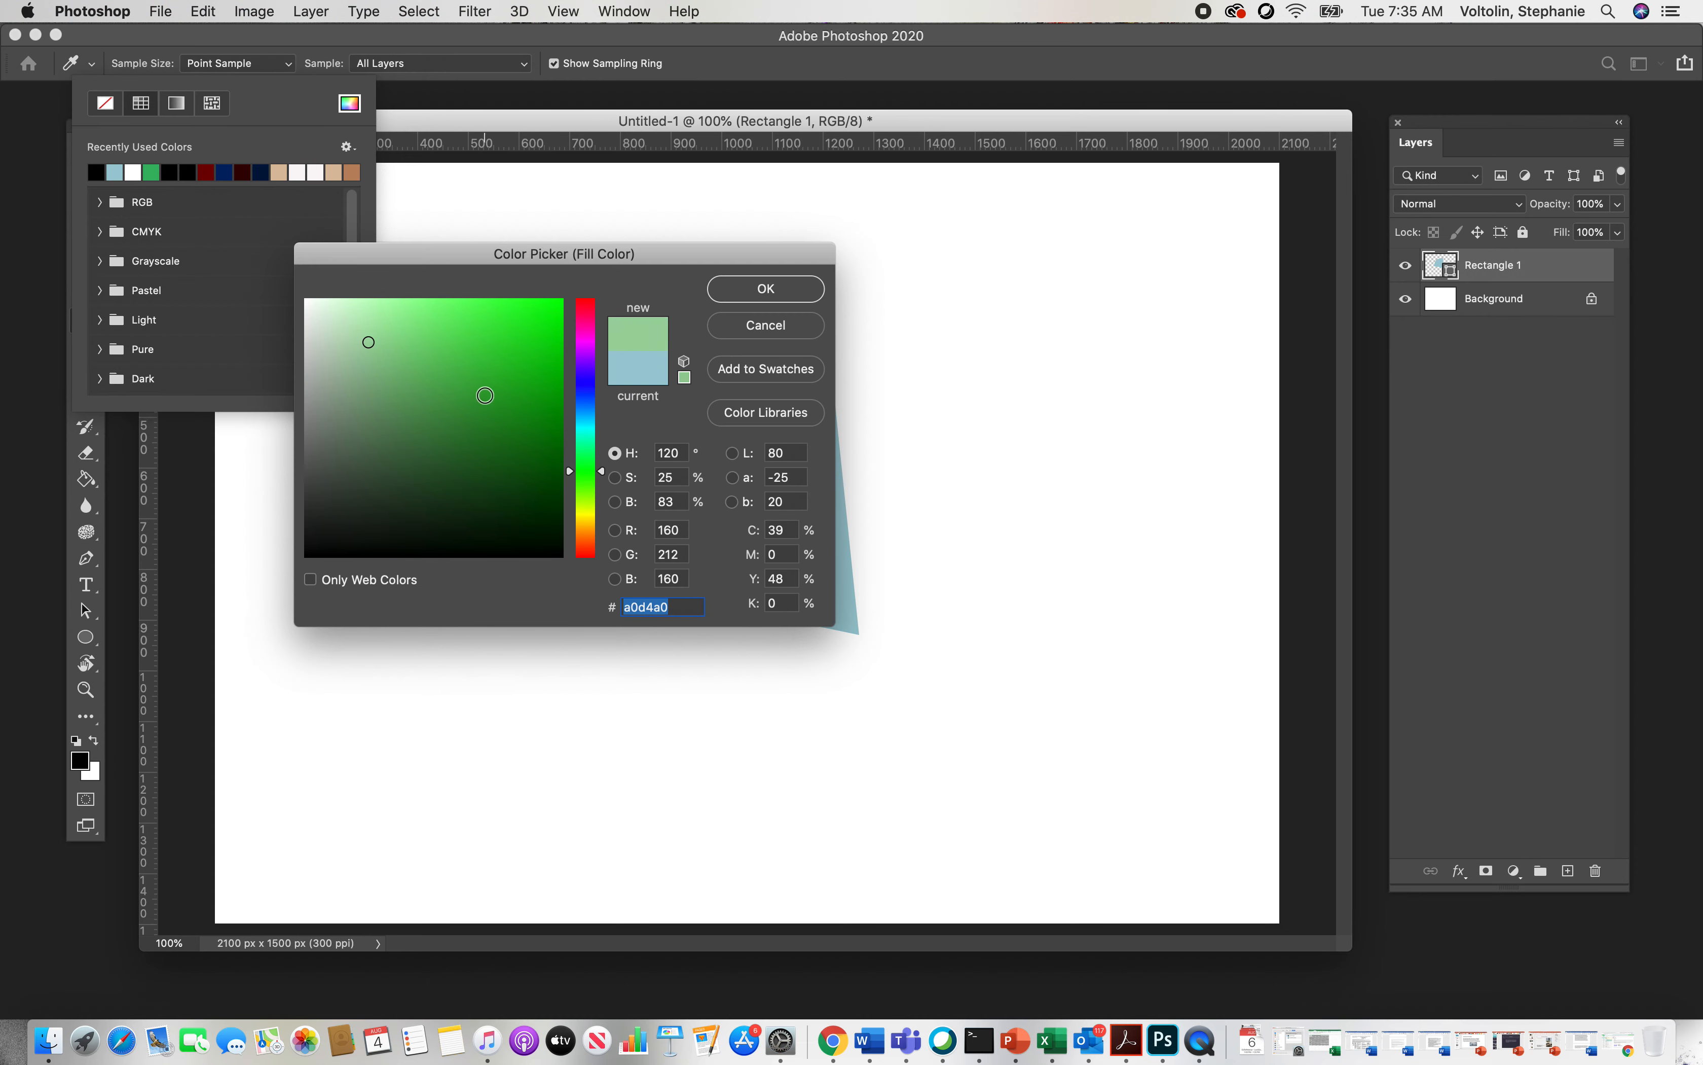
left_click(483, 377)
left_click(774, 288)
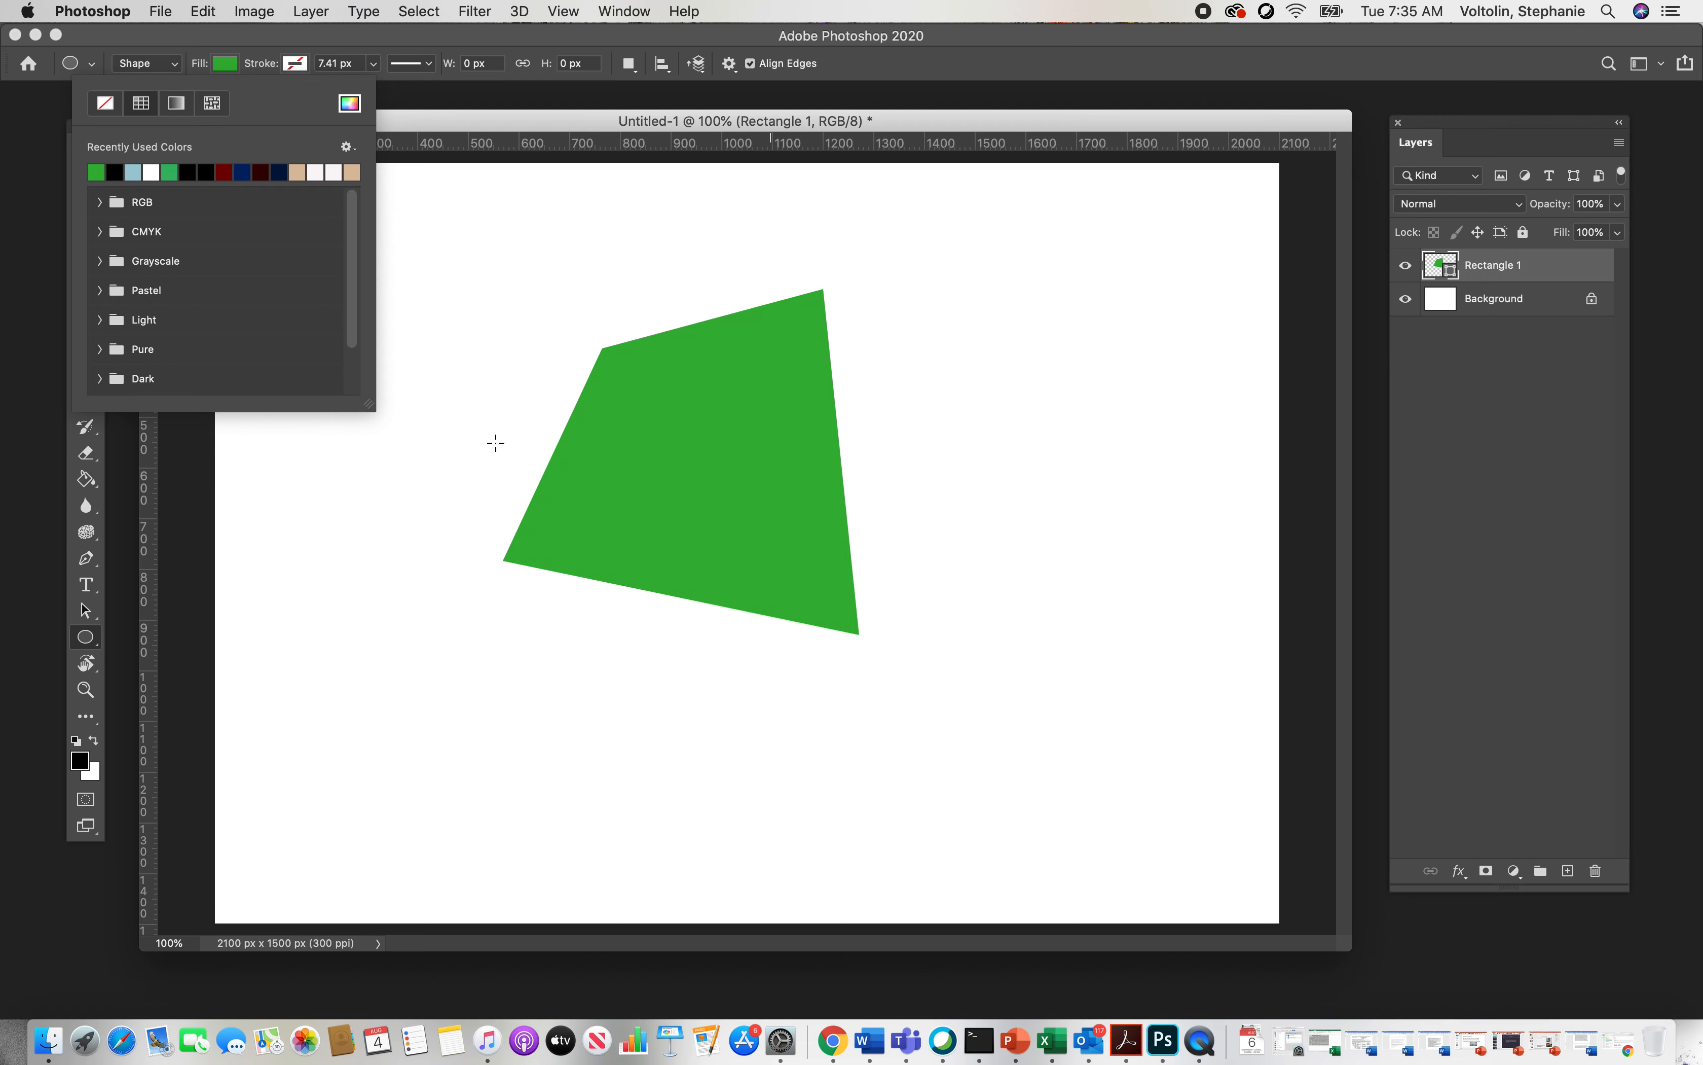
left_click(202, 13)
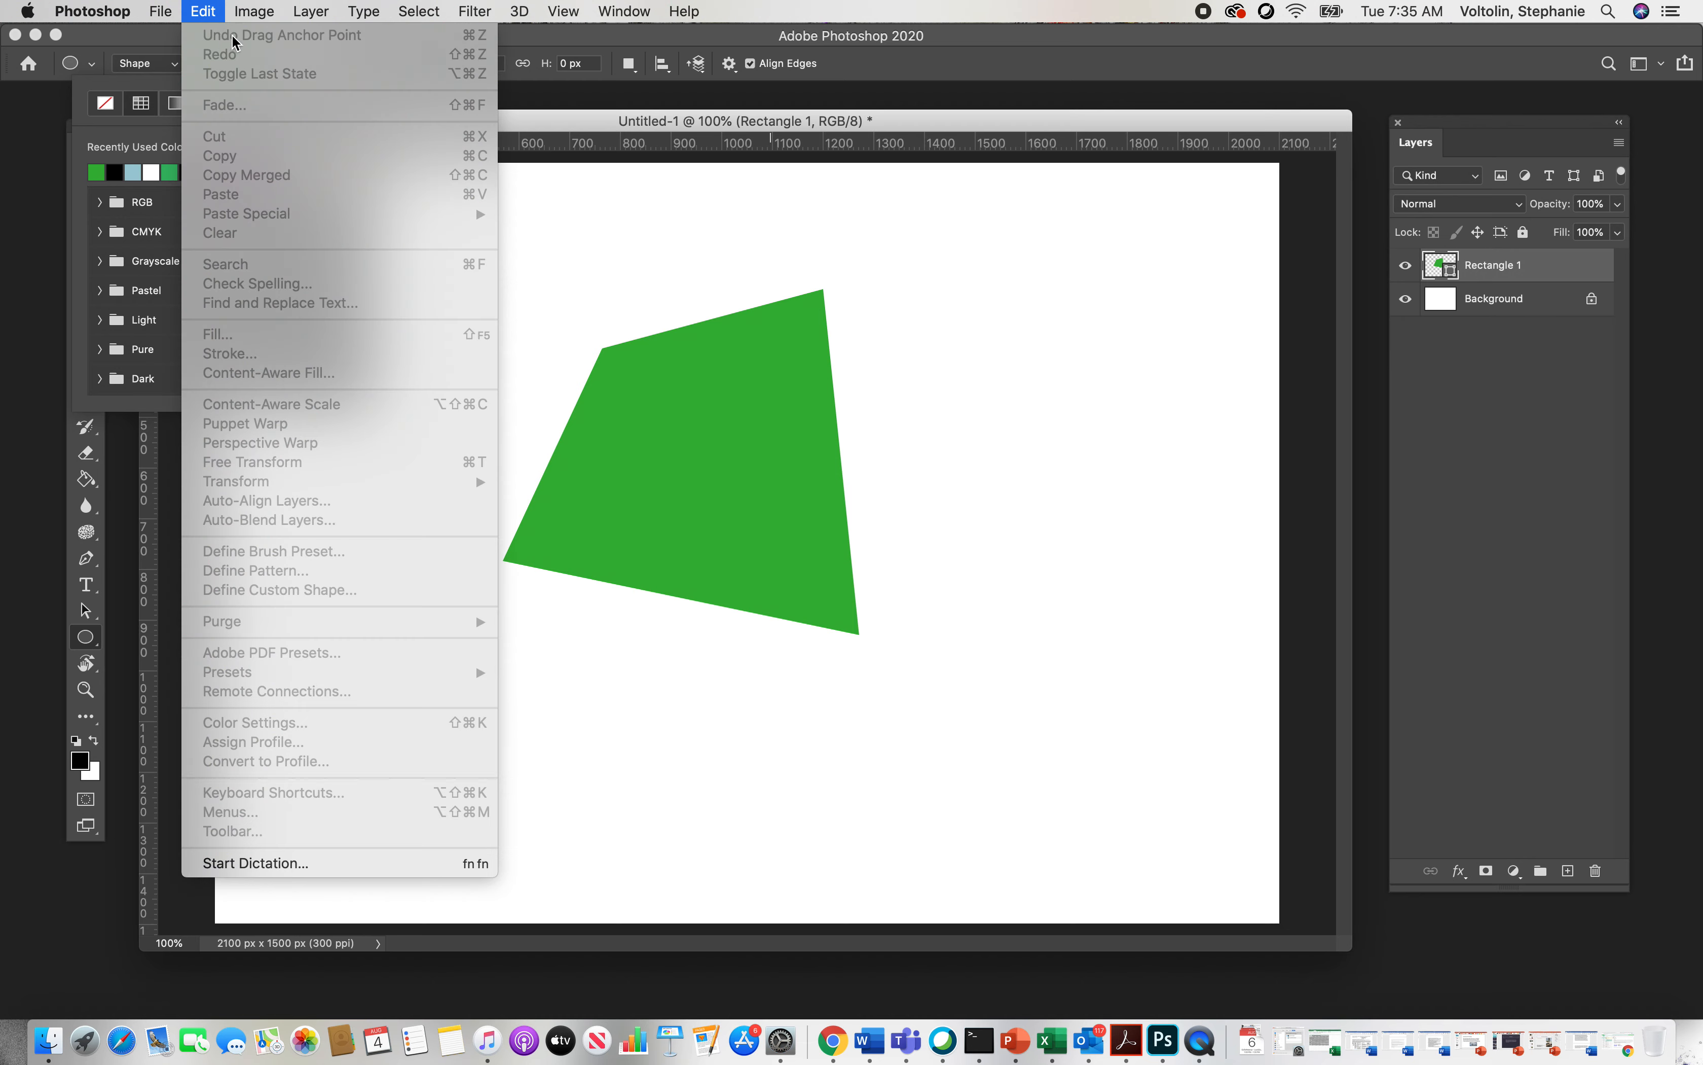
left_click(550, 238)
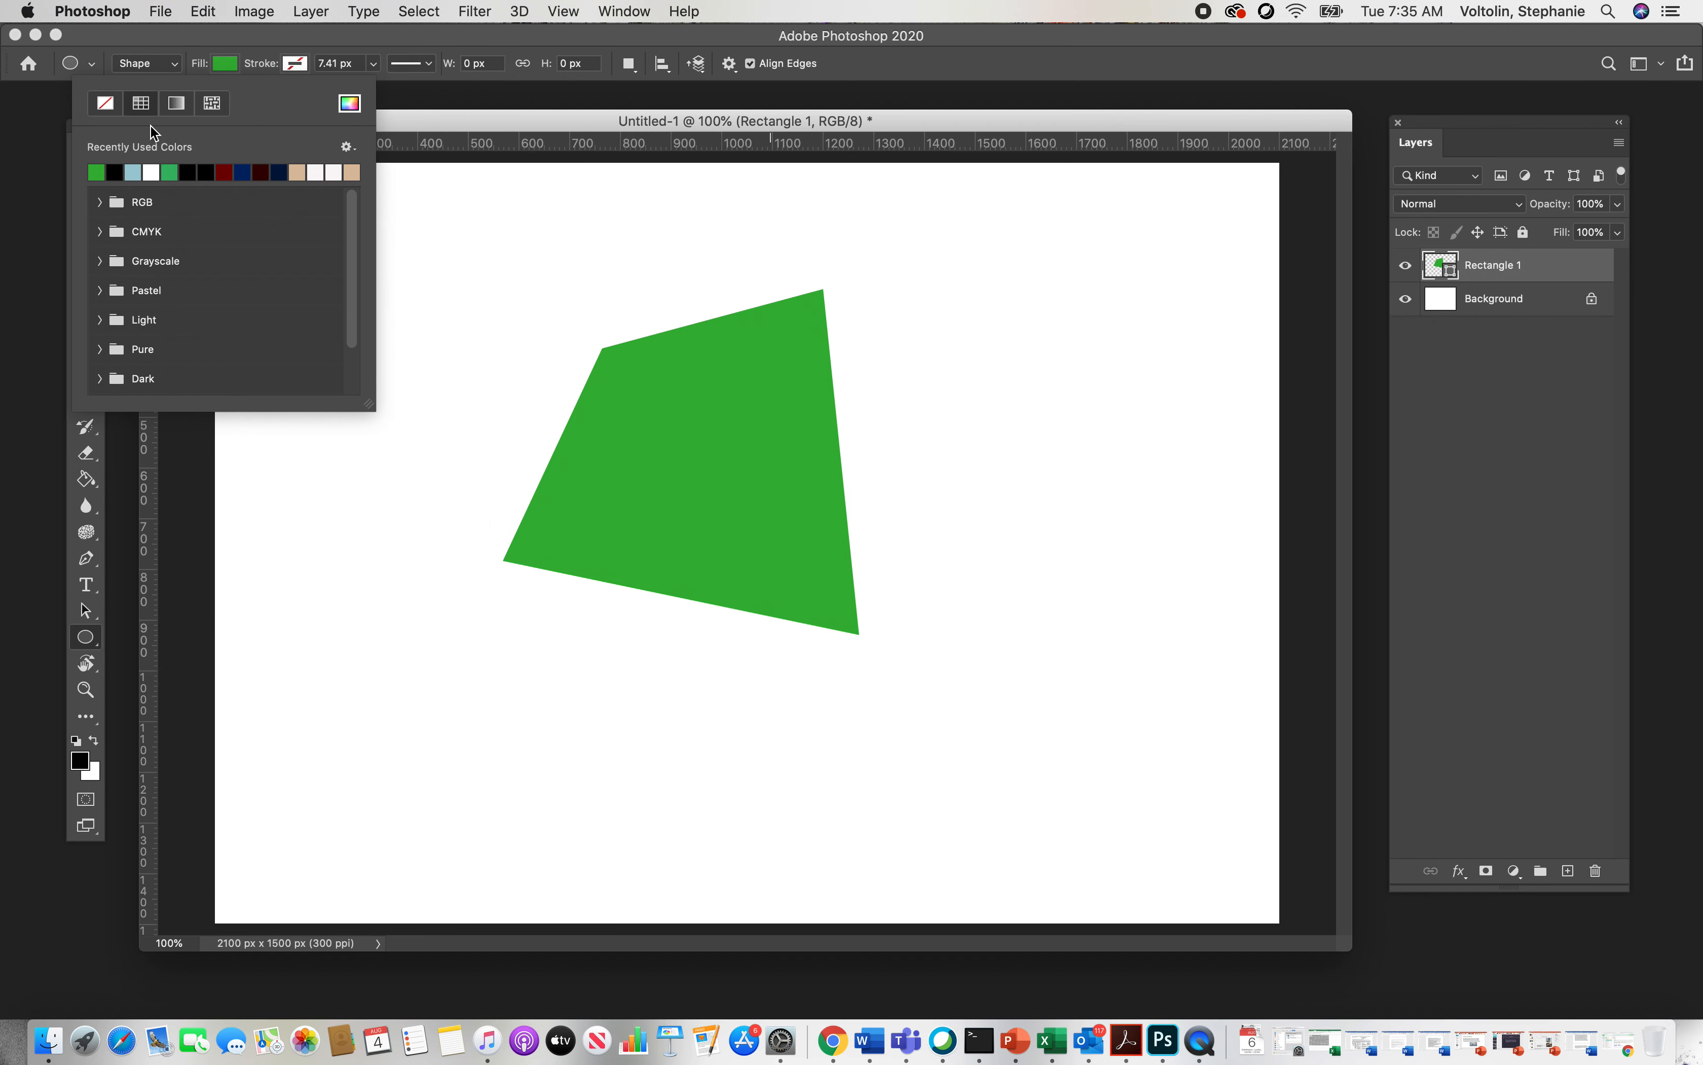
left_click(132, 172)
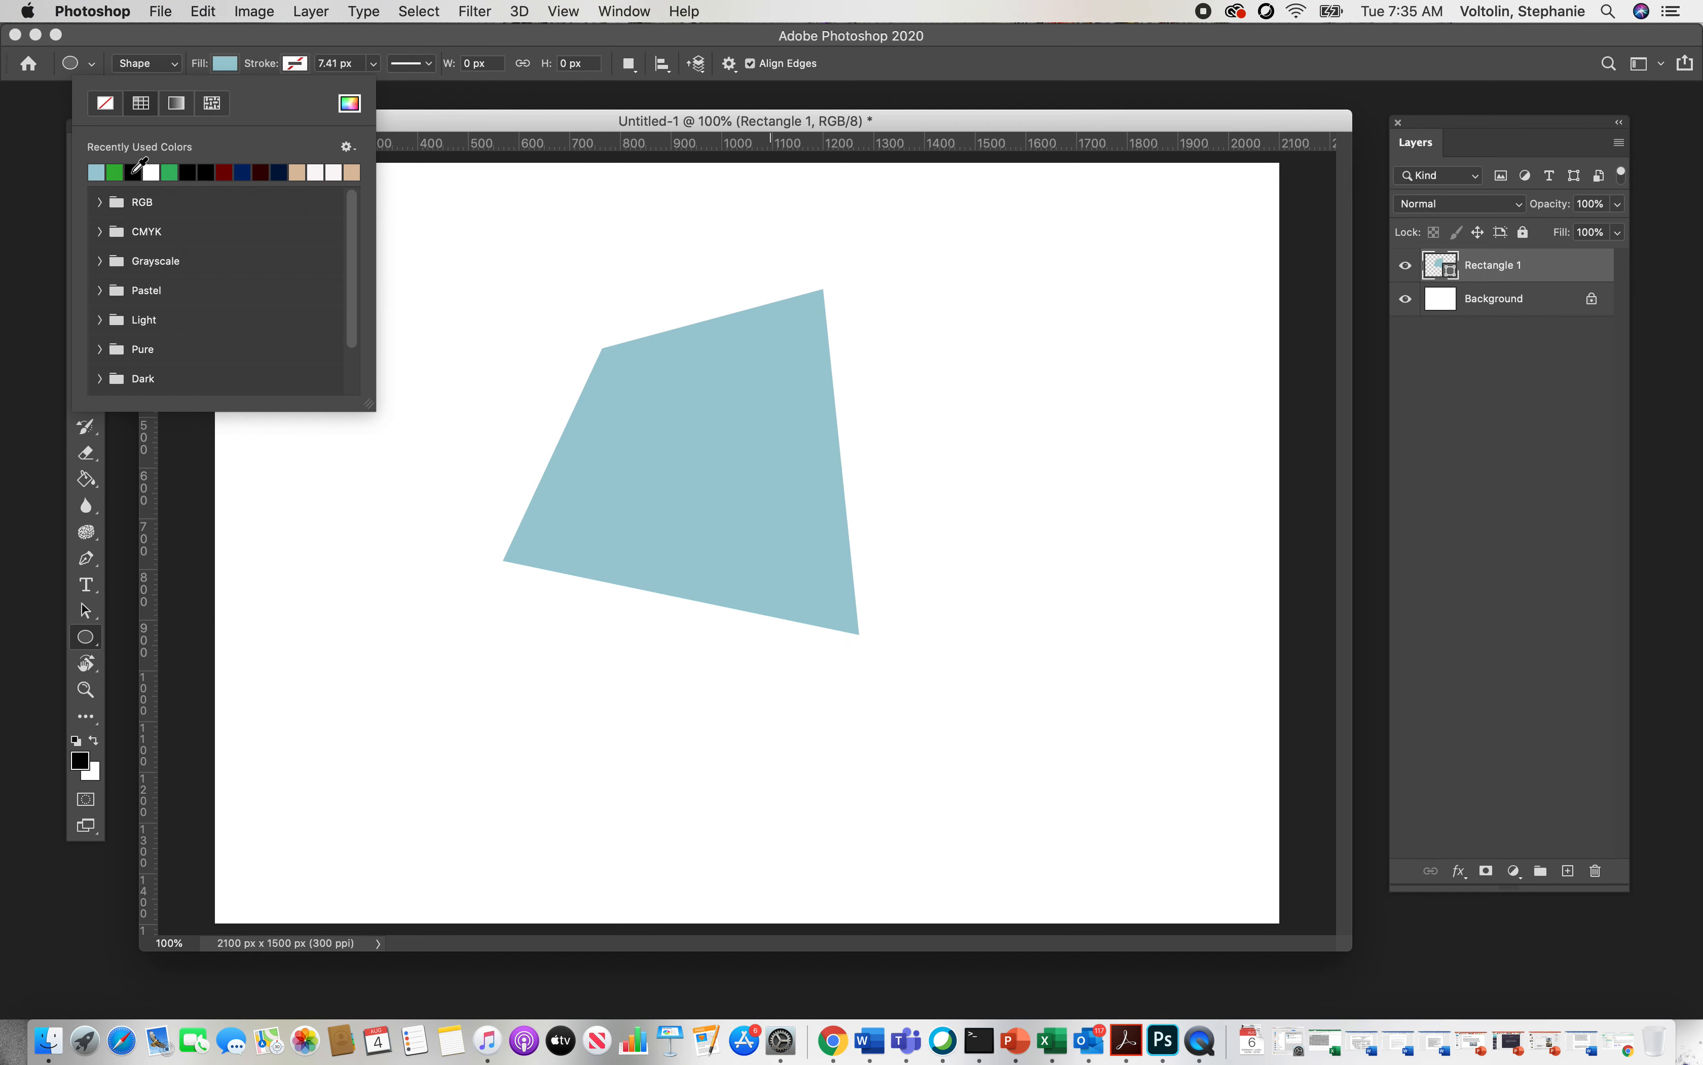
Step: Select the Background layer, set the shape fill to green, and draw a circle about 522 px wide overlapping the quadrilateral's lower right
left_click(1489, 315)
left_click(1490, 314)
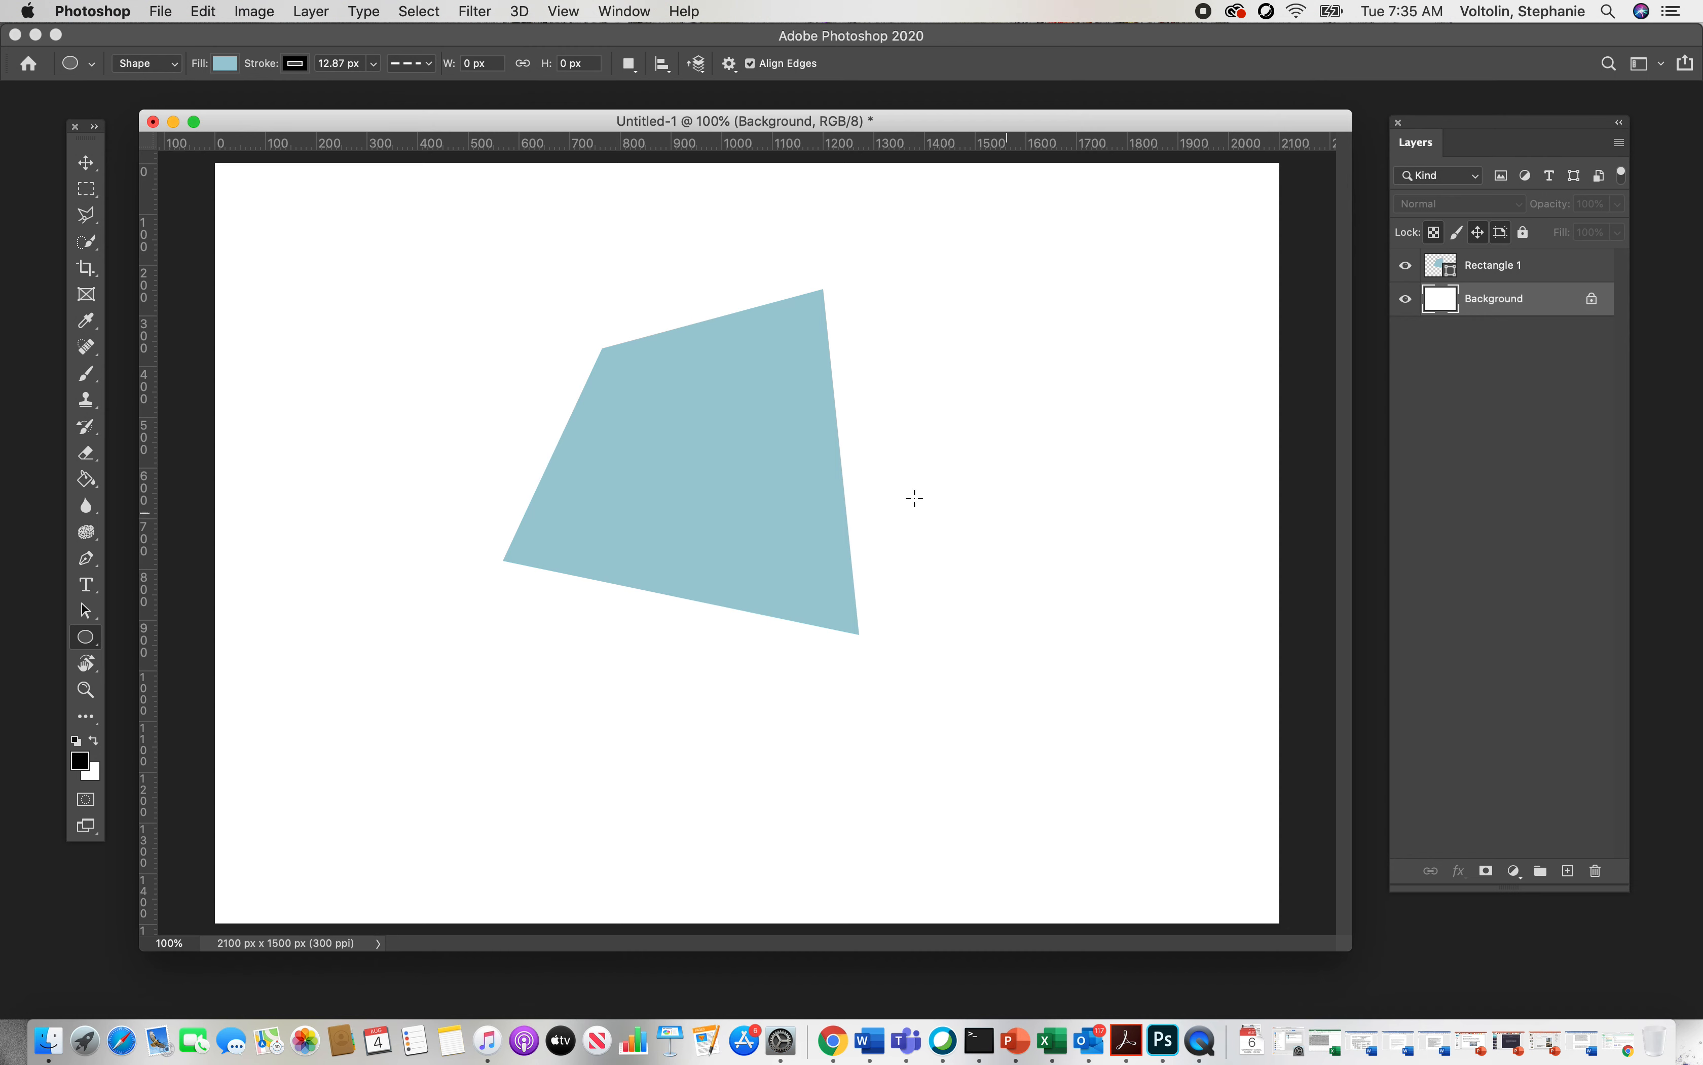
left_click(225, 63)
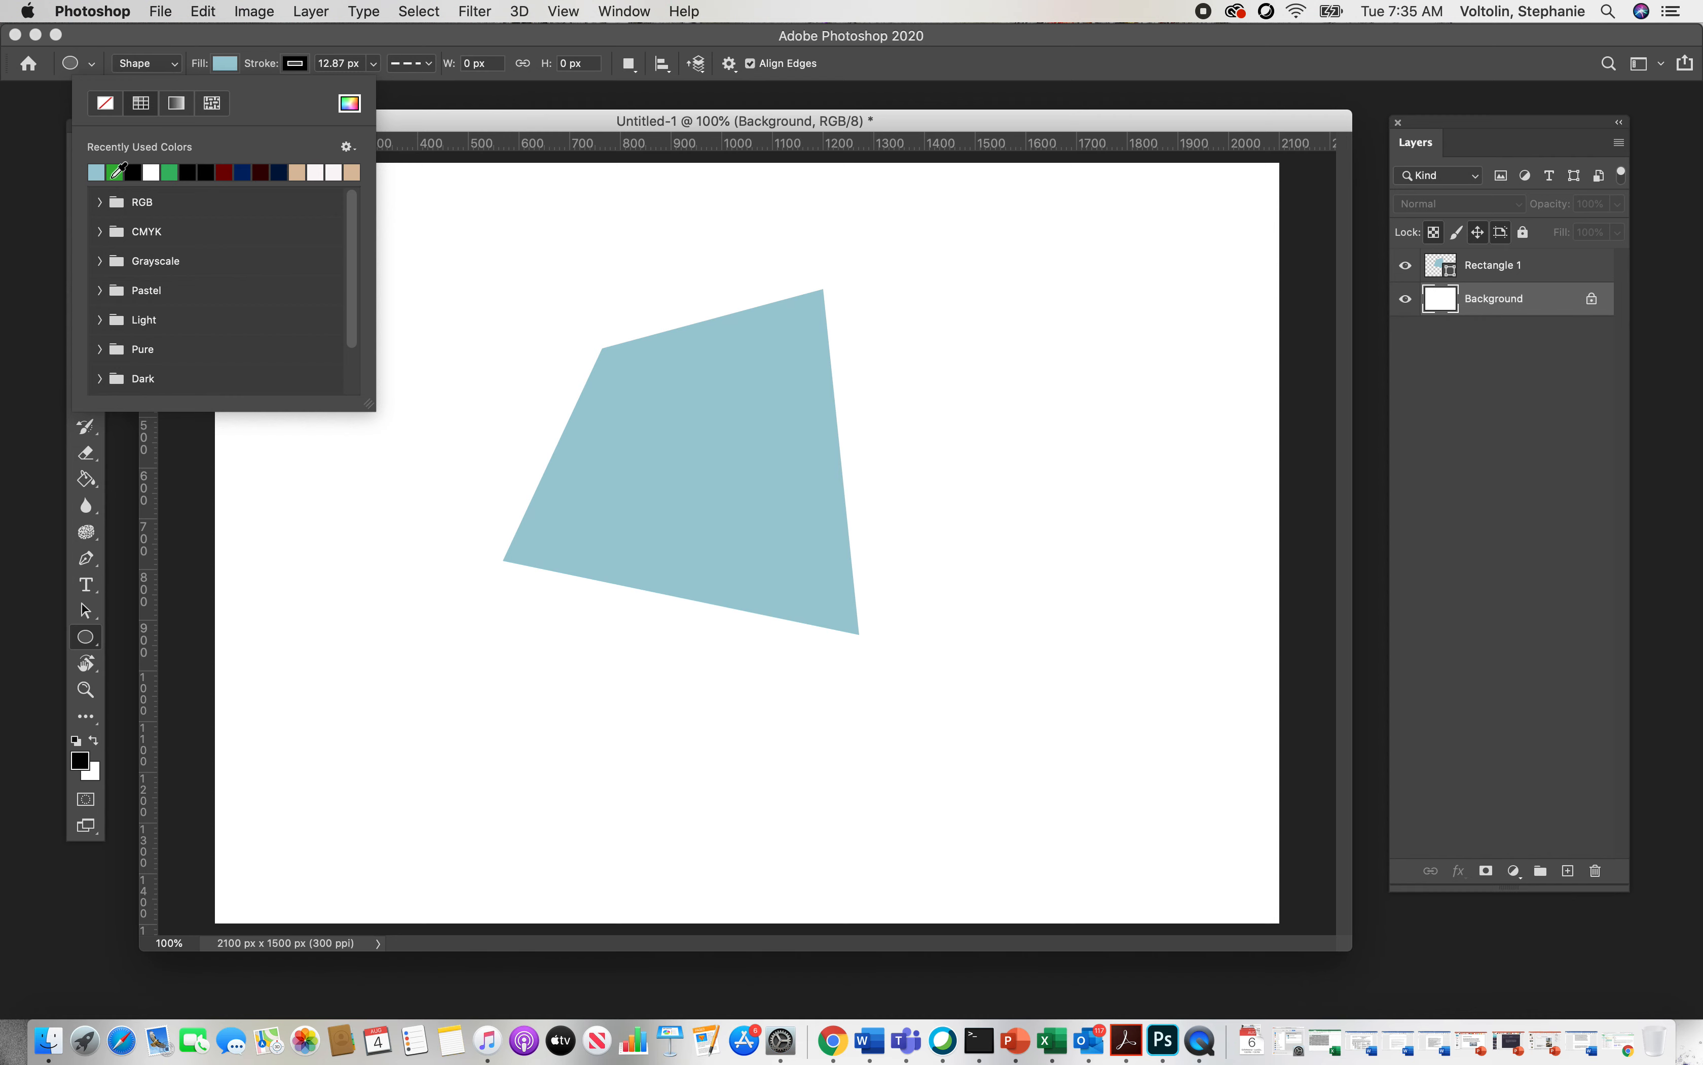
left_click(114, 172)
mouse_move(953, 463)
left_mouse_down()
mouse_move(827, 618)
mouse_move(688, 685)
mouse_move(684, 745)
mouse_move(722, 555)
mouse_move(729, 688)
mouse_move(754, 509)
mouse_move(751, 625)
mouse_move(675, 666)
mouse_move(638, 722)
mouse_move(661, 730)
left_mouse_up()
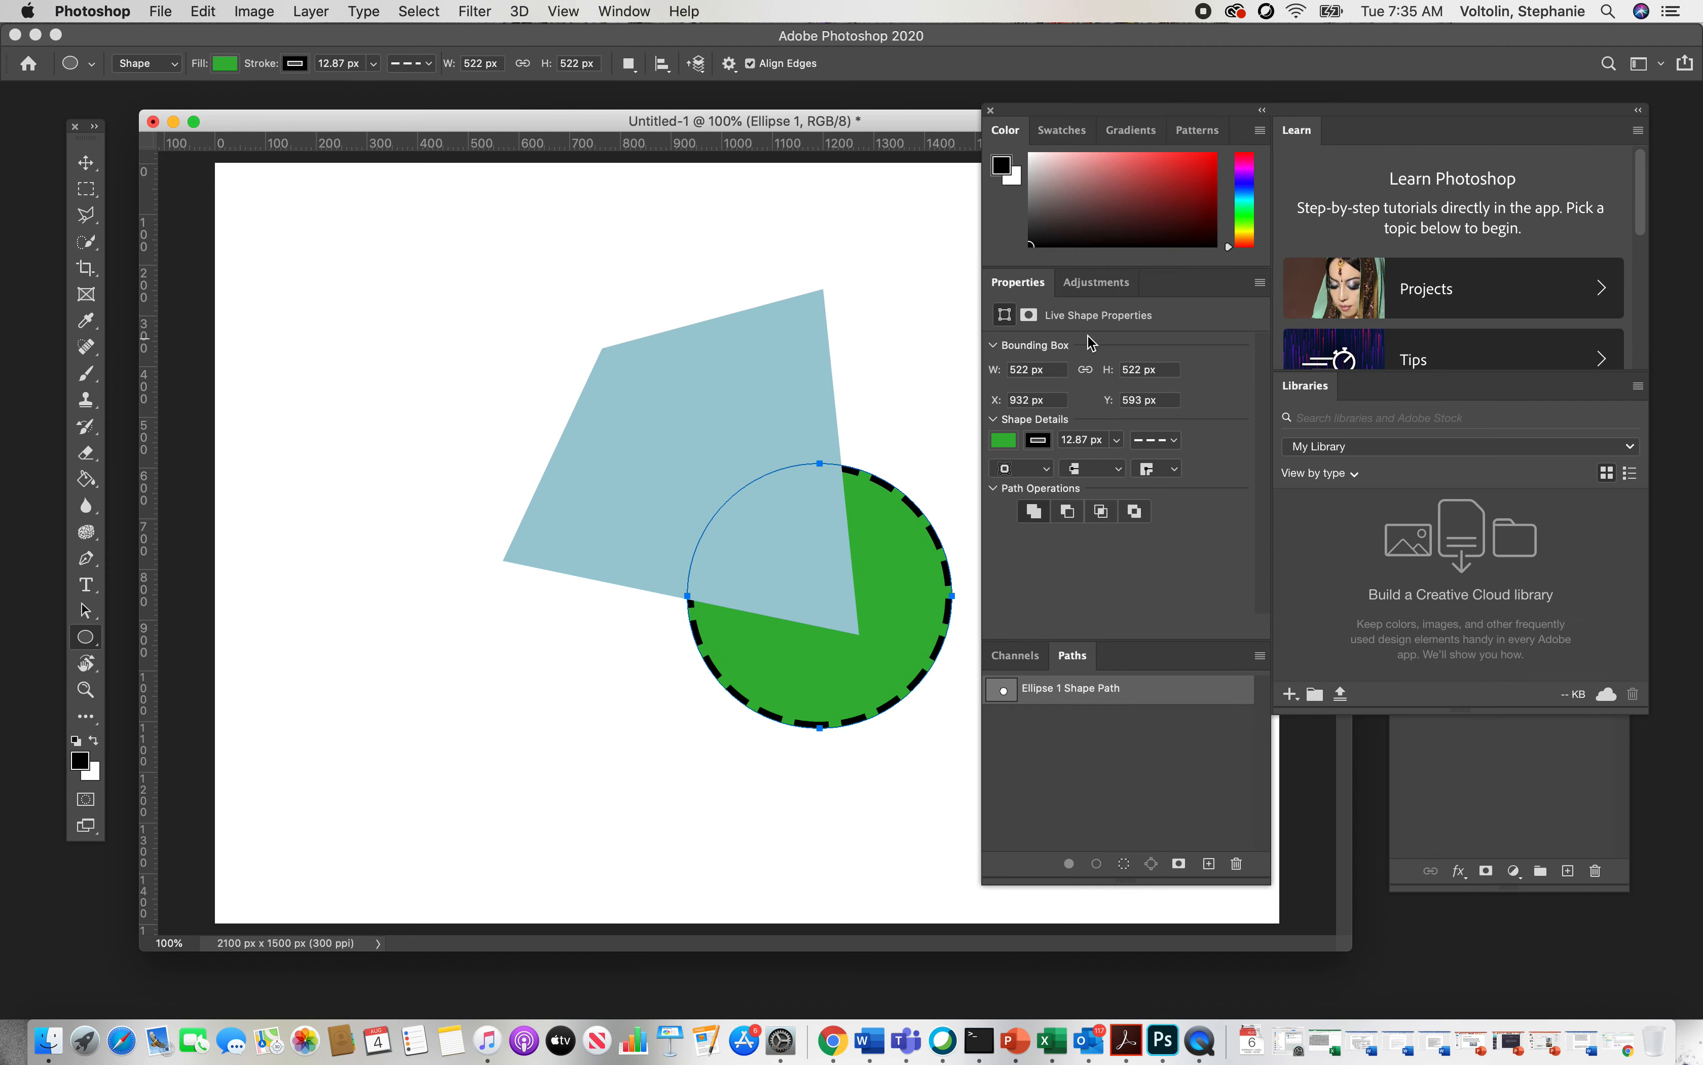
left_click(991, 110)
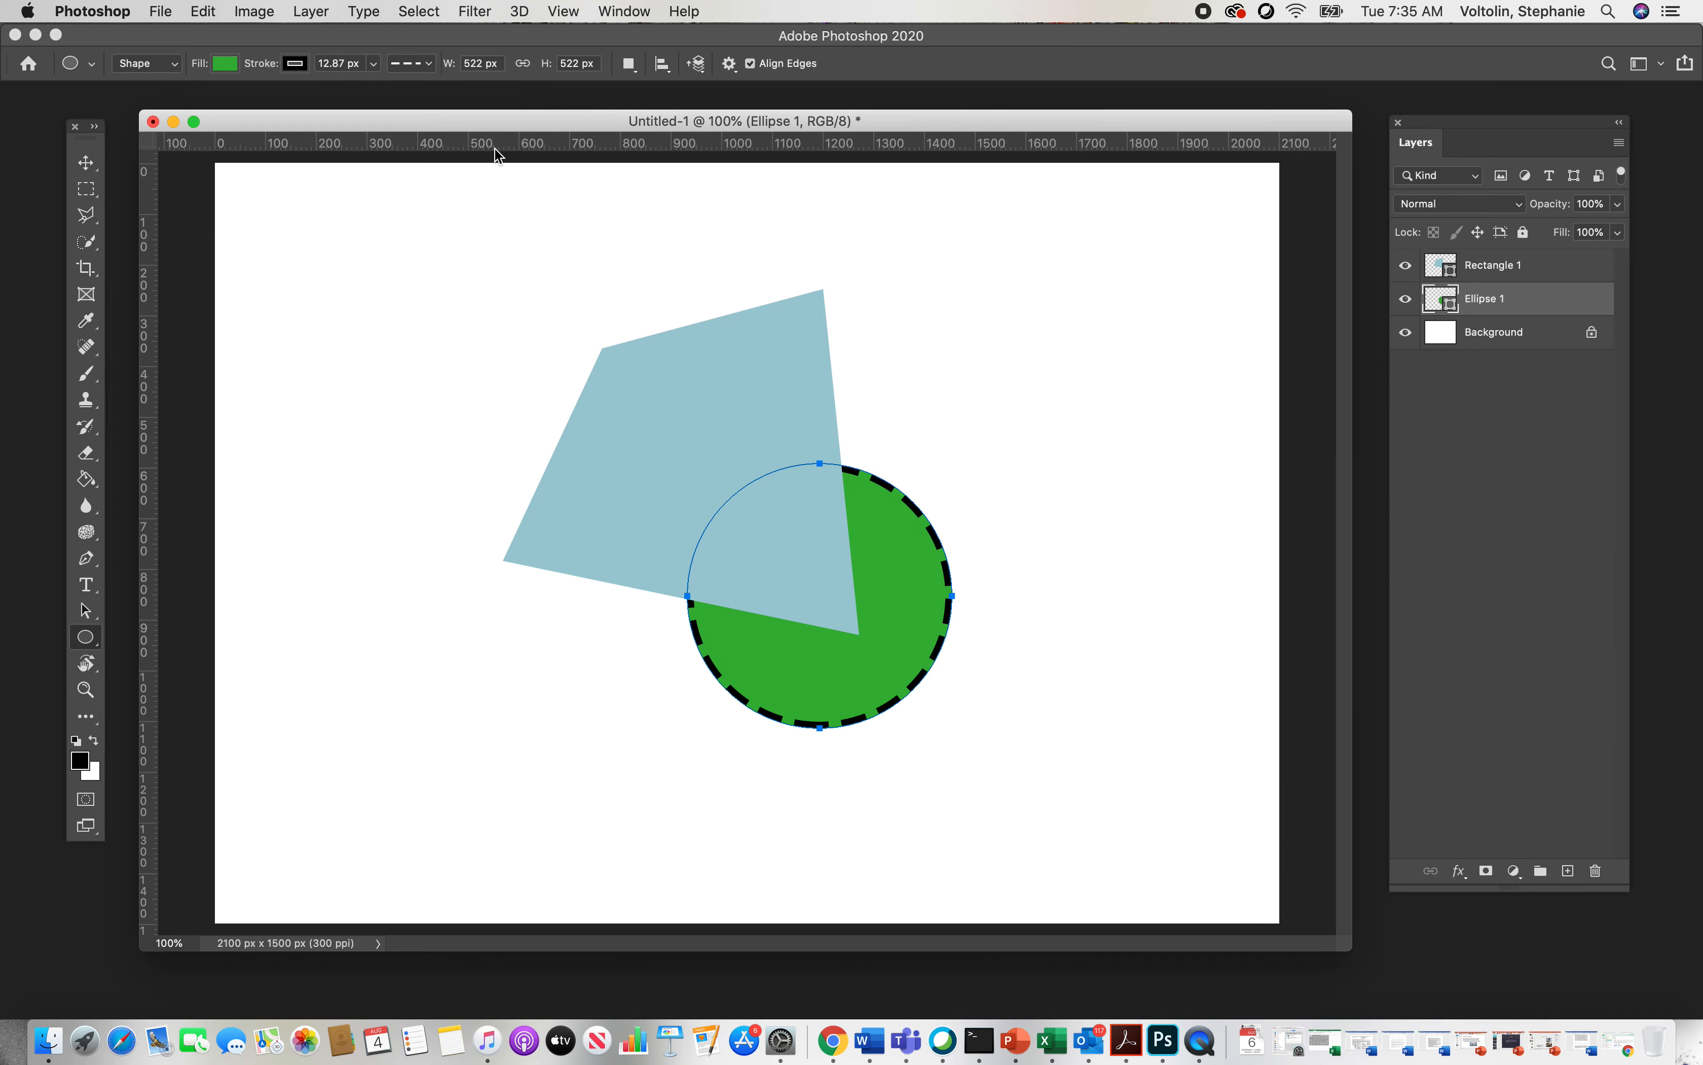
Step: Change the circle's stroke to a solid line and set the stroke colour to none
left_click(430, 62)
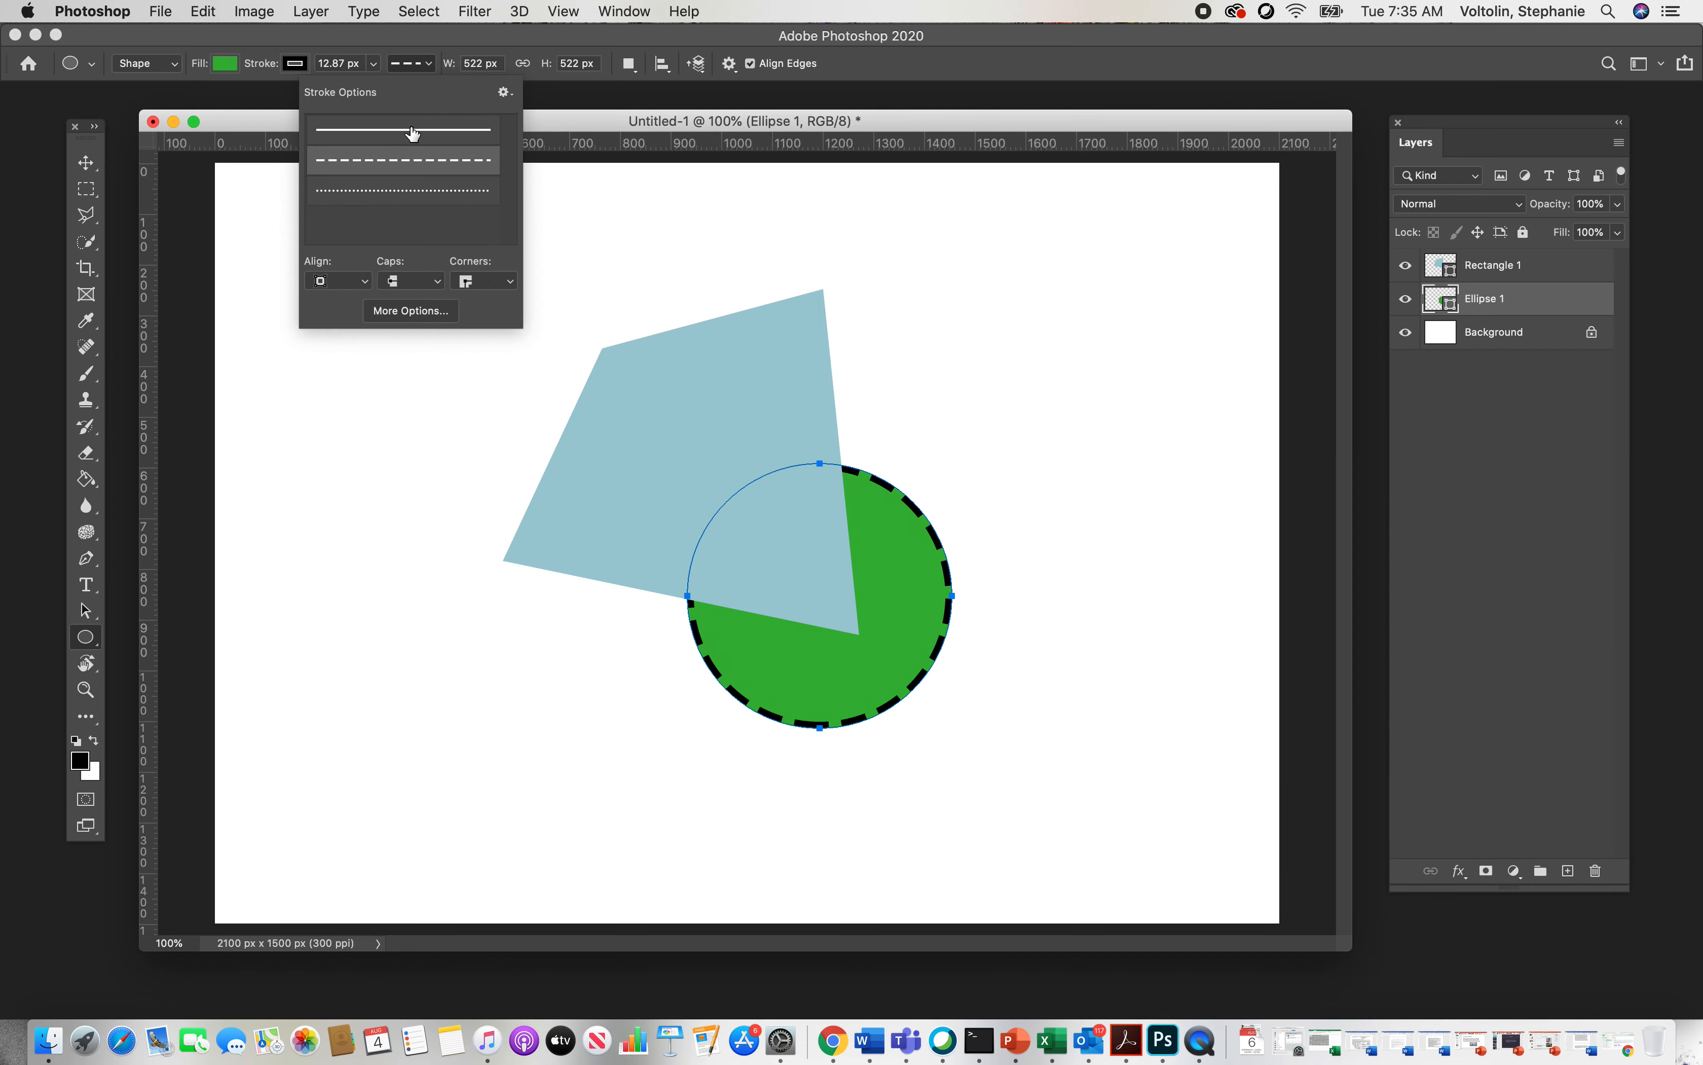
left_click(413, 132)
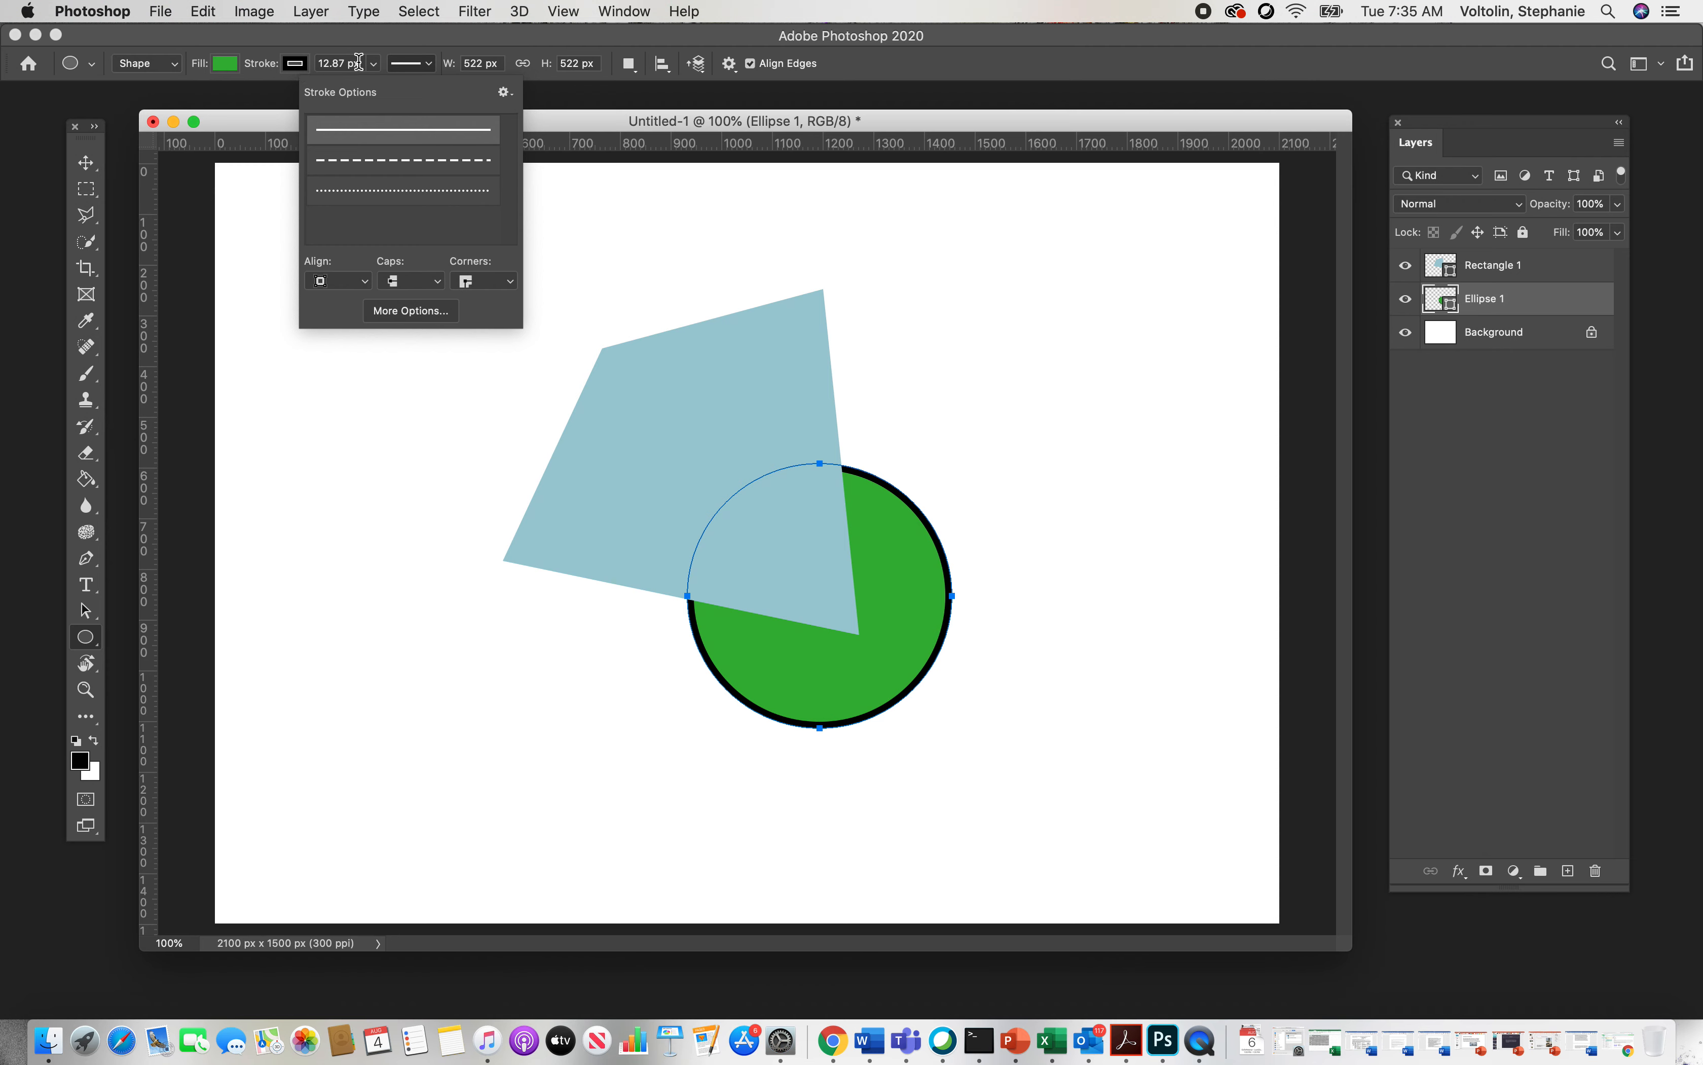
left_click(296, 63)
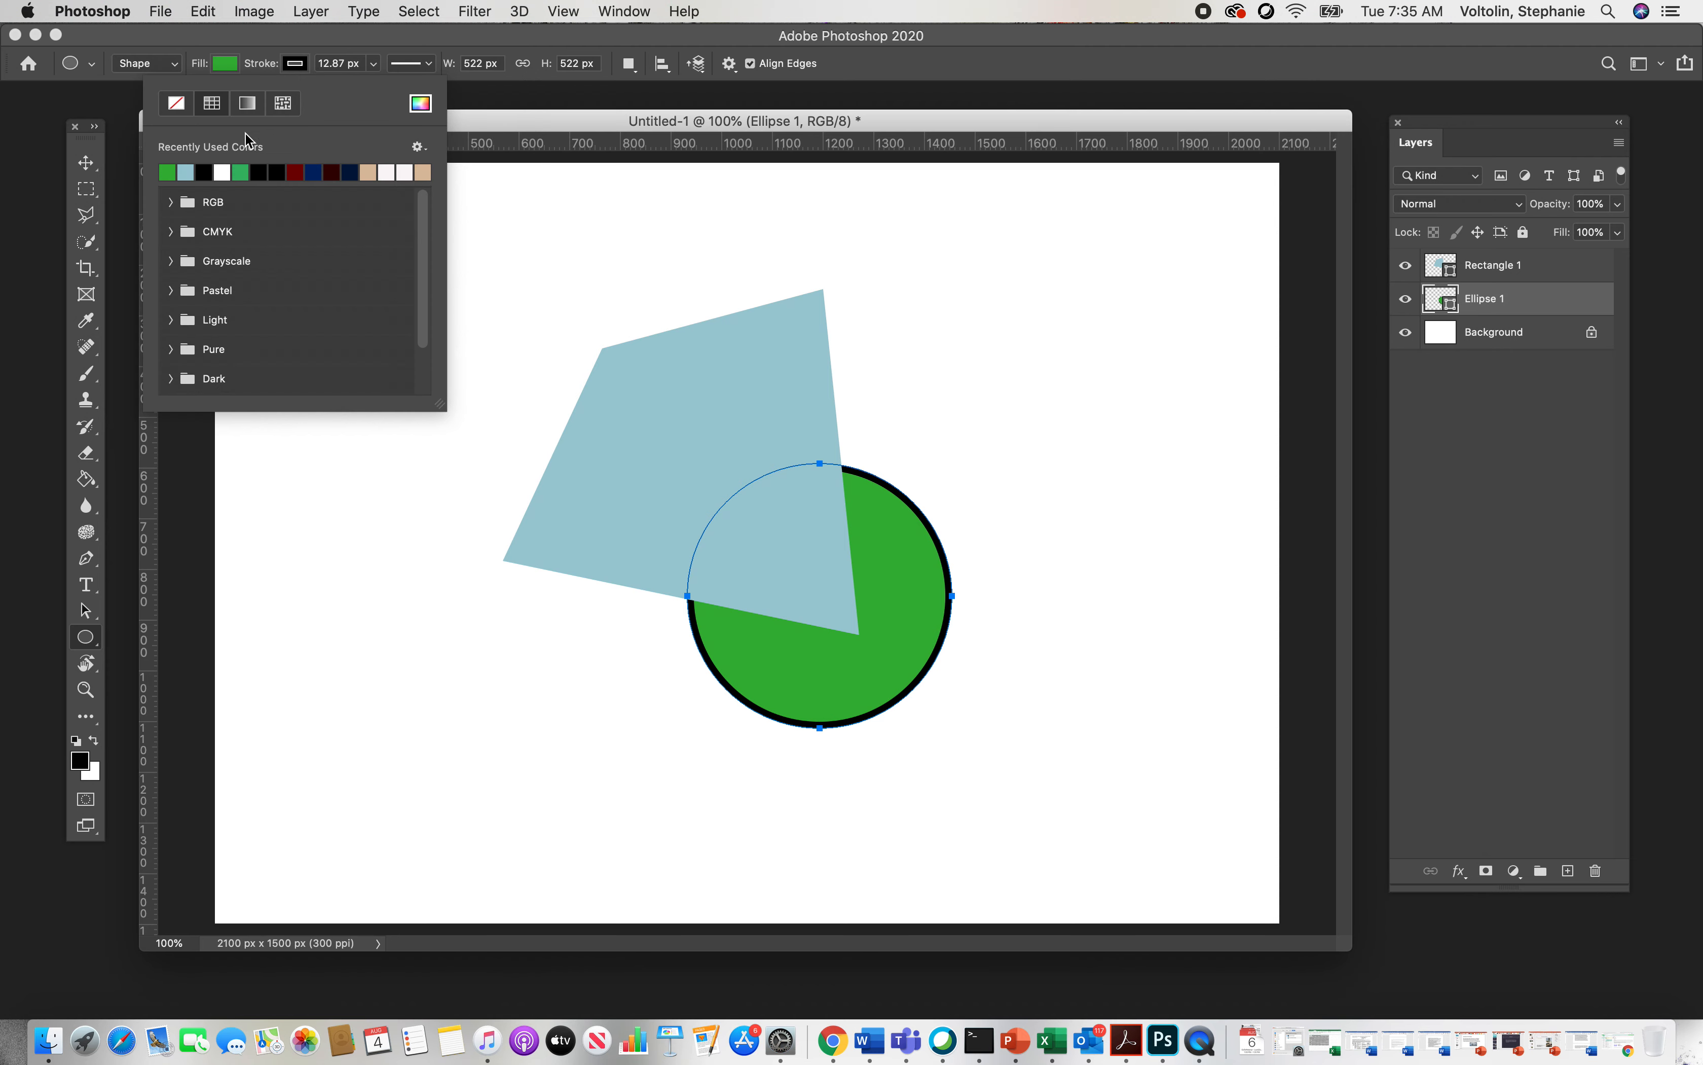
left_click(176, 103)
Step: Select the Rectangle 1 layer with the Move tool and set its blend mode to Luminosity
left_click(87, 163)
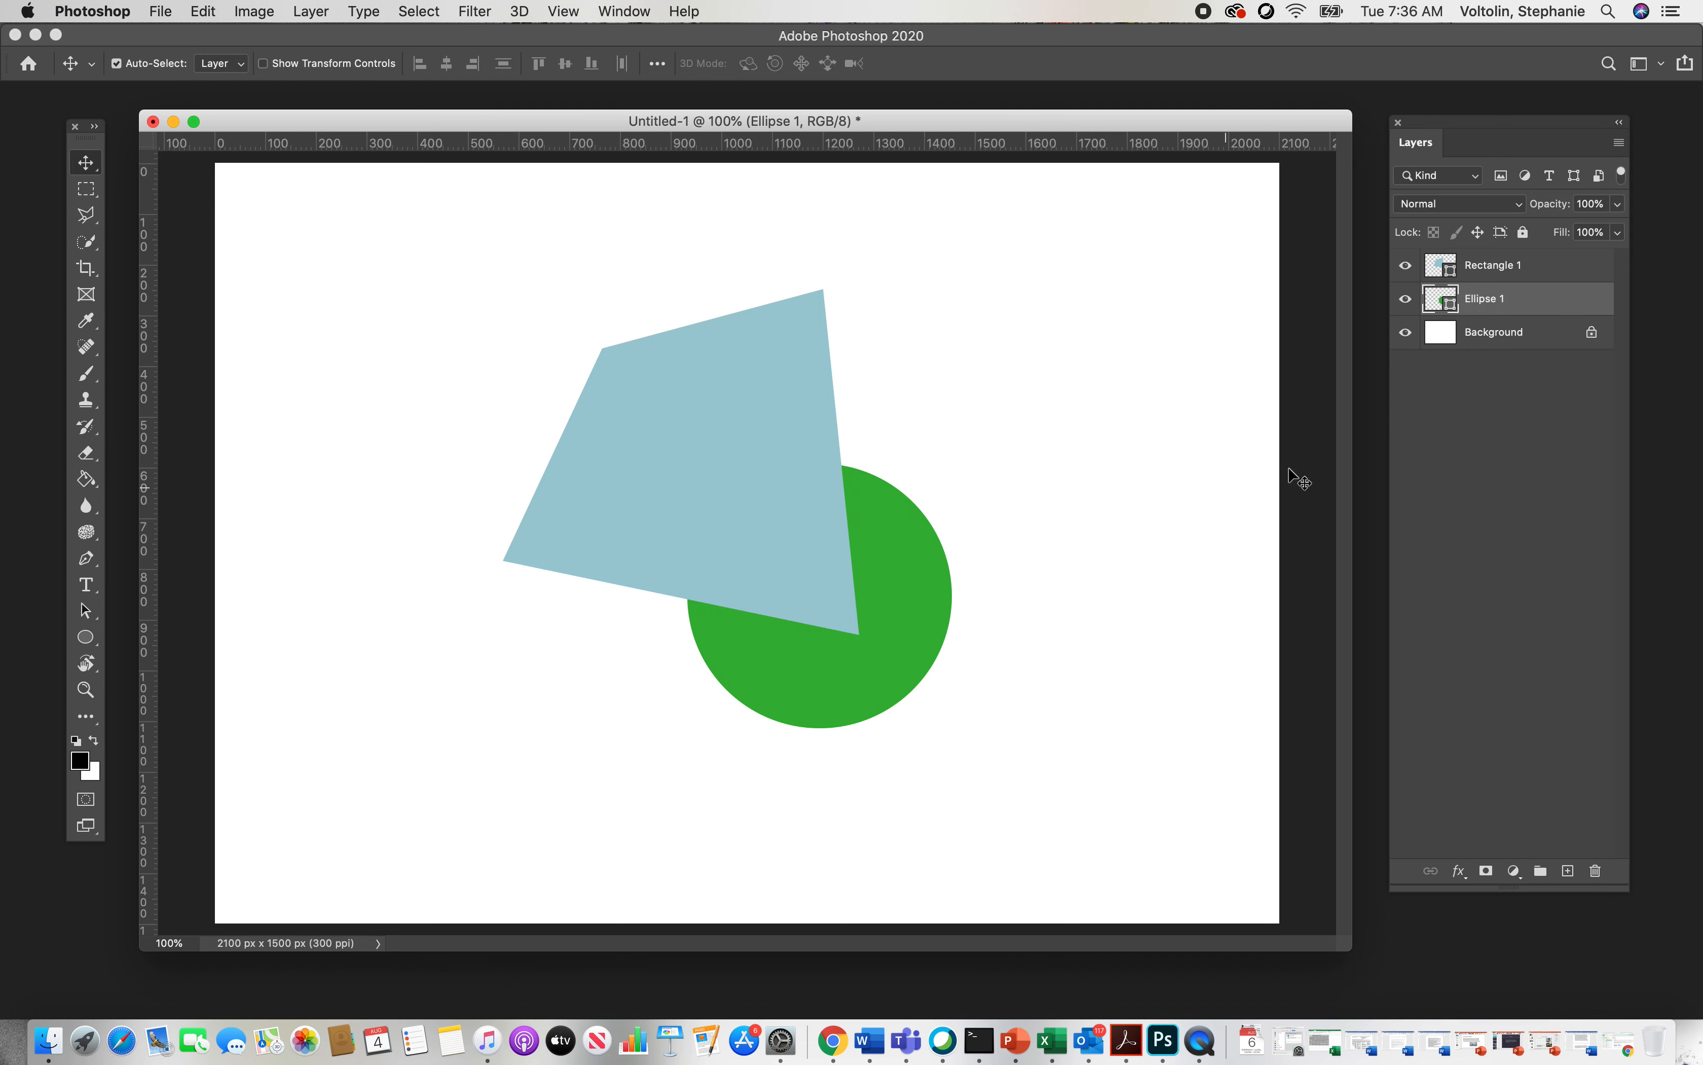
left_click(1486, 271)
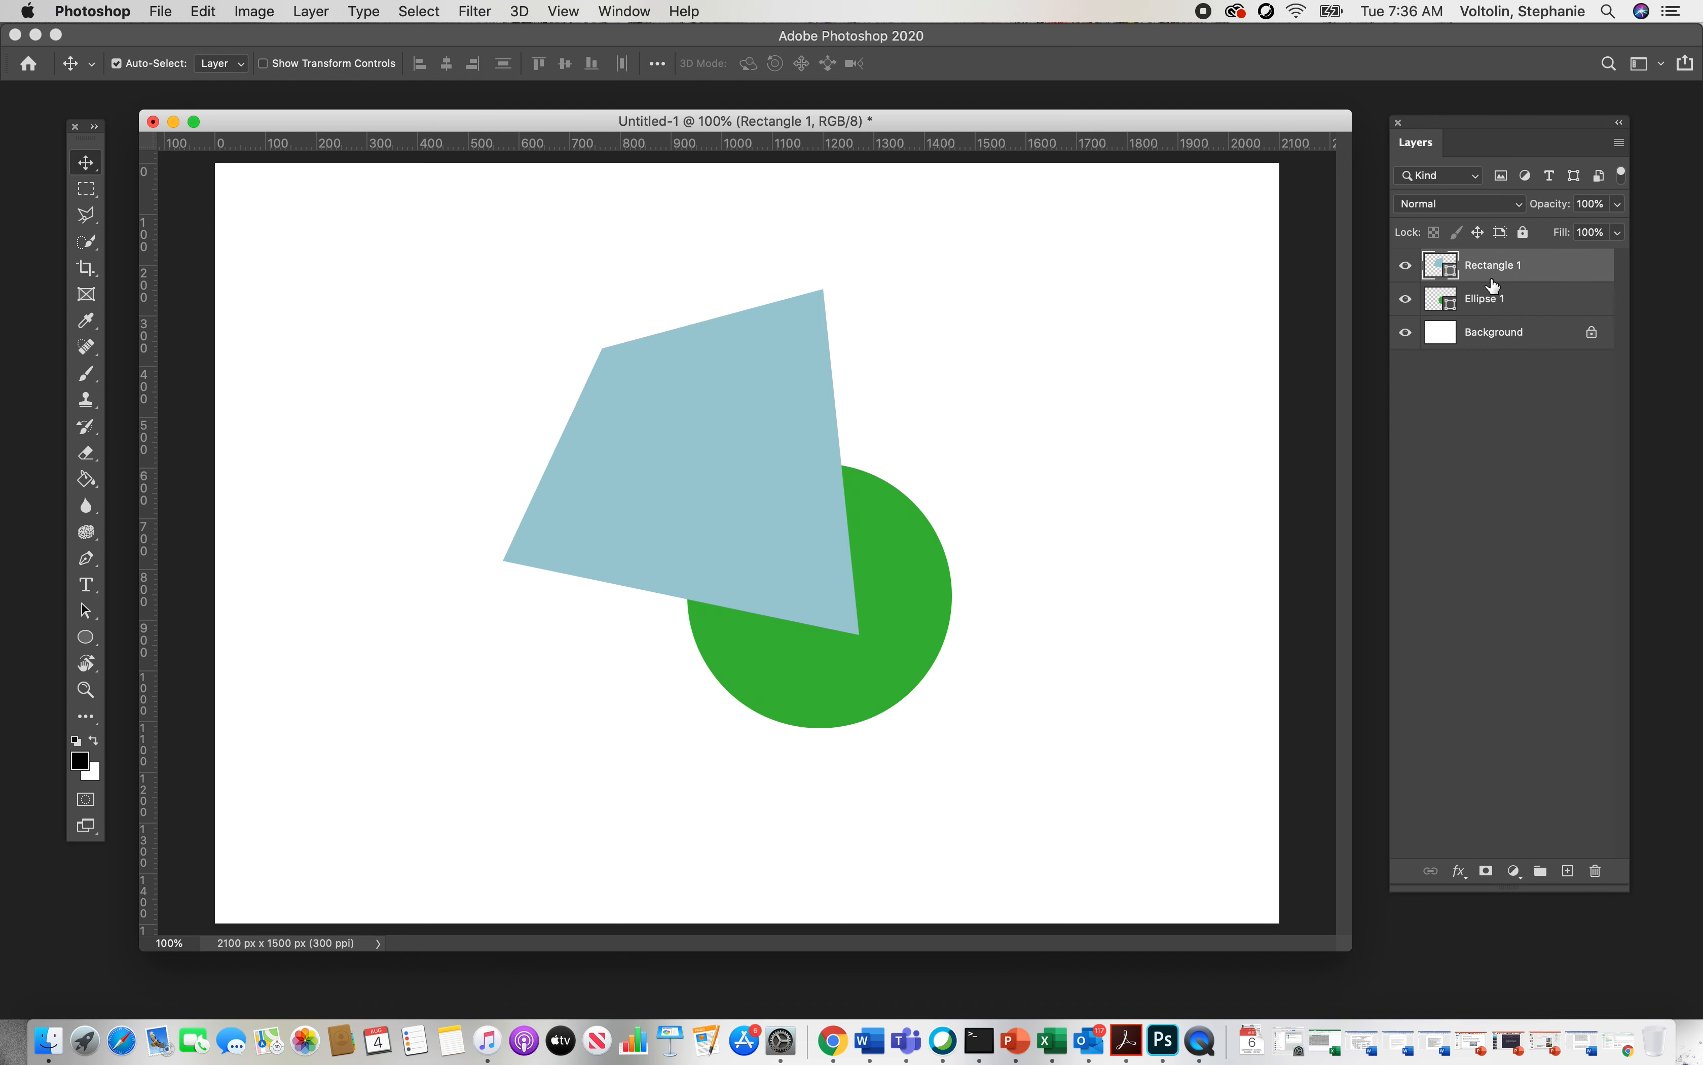
left_click(1522, 203)
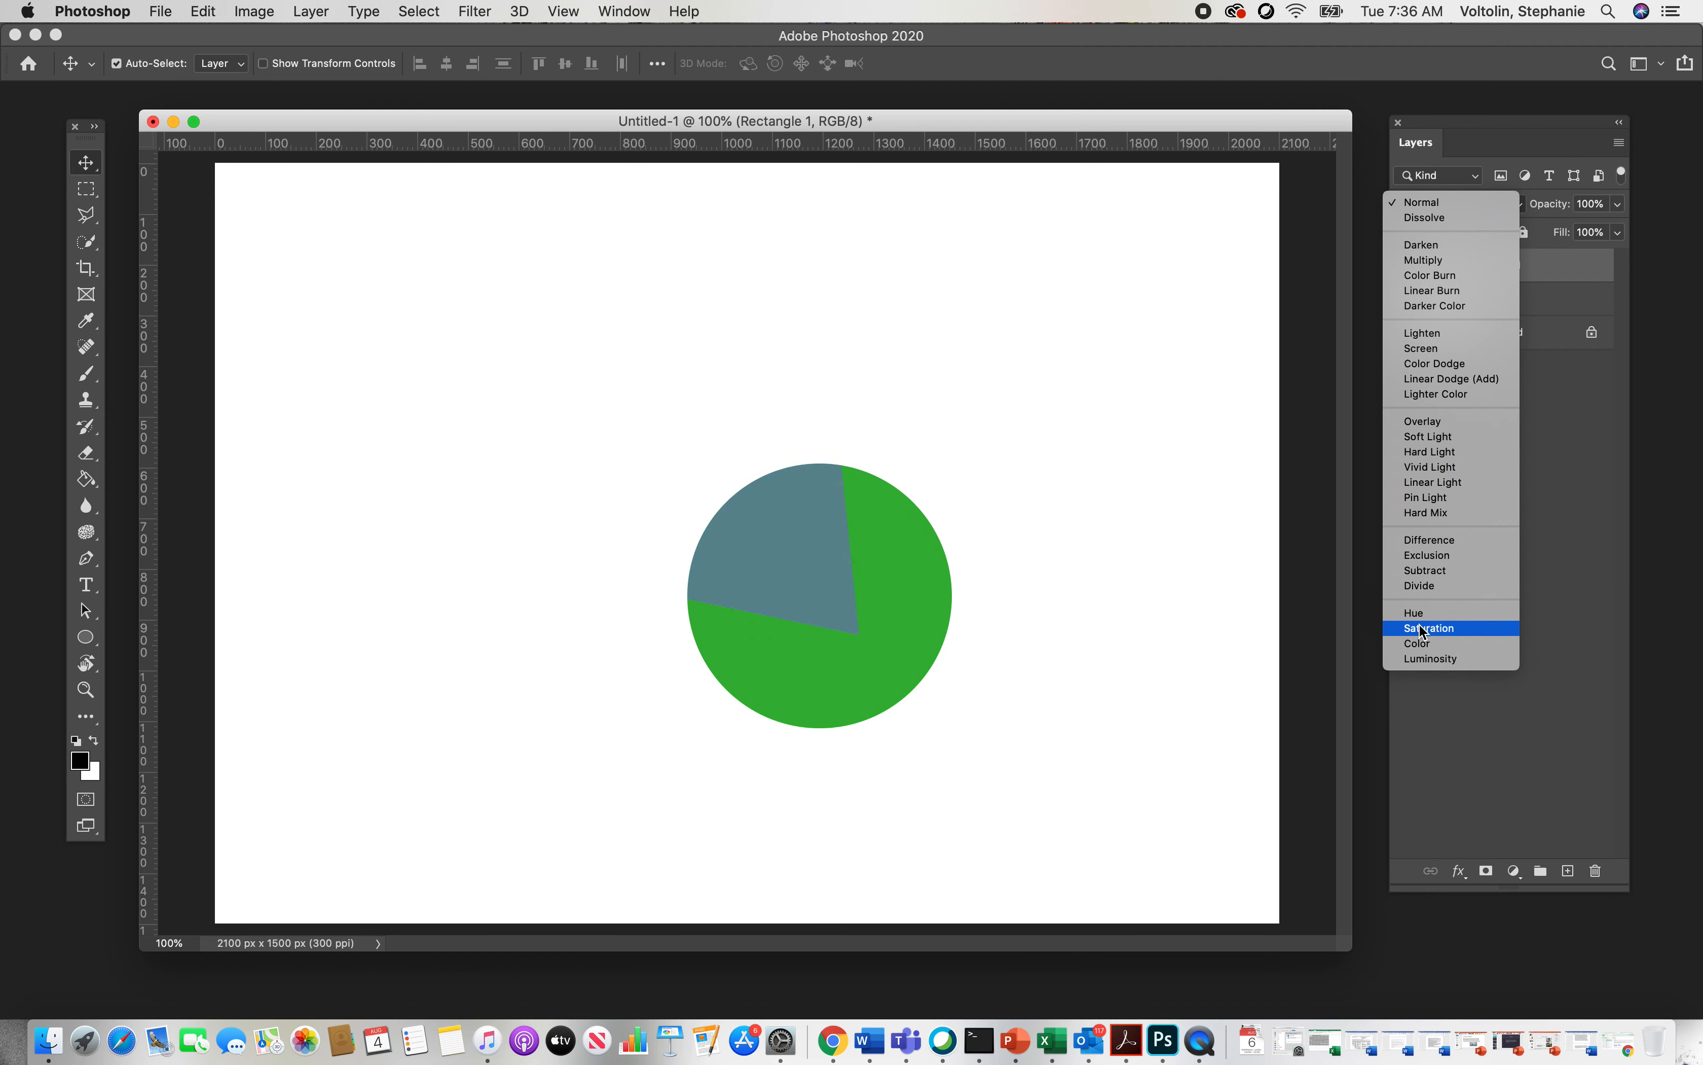
left_click(1423, 659)
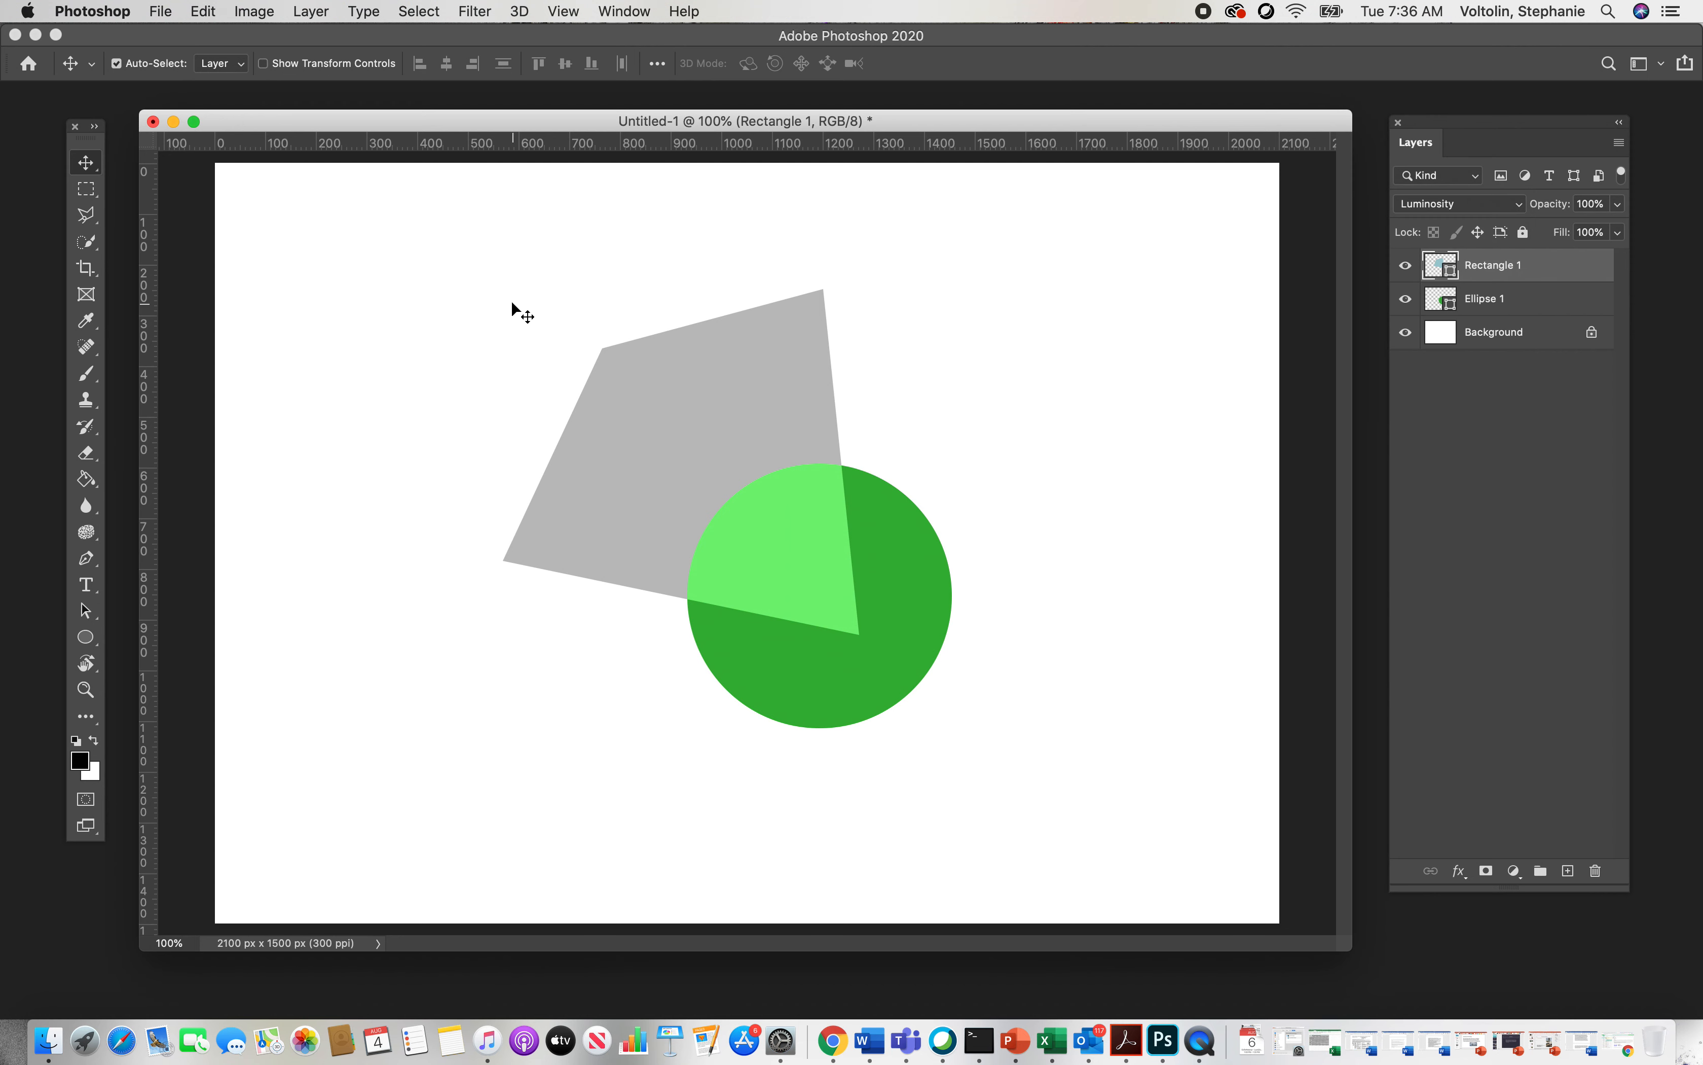